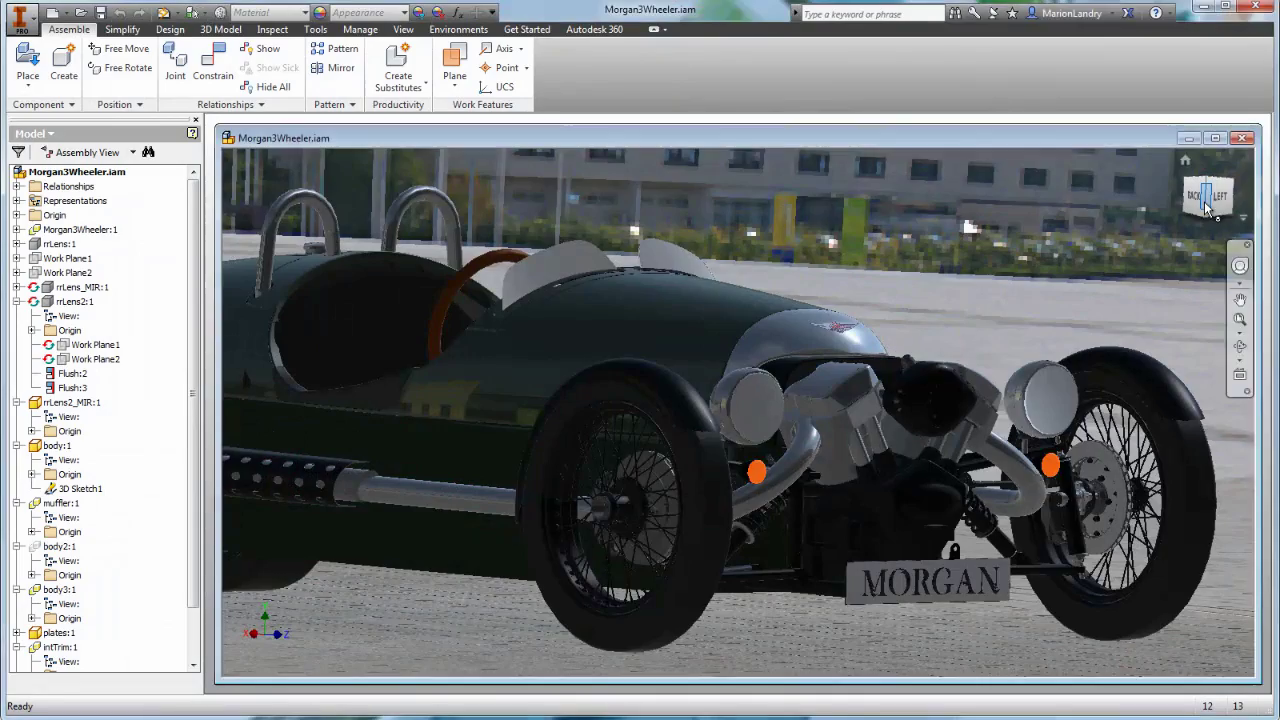
Orbit the Morgan3Wheeler car, then send it via Suite Workflows to 3ds Max Design as High Detail Meshes.
mouse_move(1203, 203)
left_mouse_down()
mouse_move(1199, 222)
mouse_move(1152, 254)
mouse_move(1162, 228)
mouse_move(1222, 190)
mouse_move(1094, 192)
mouse_move(1184, 230)
mouse_move(1198, 202)
left_mouse_up()
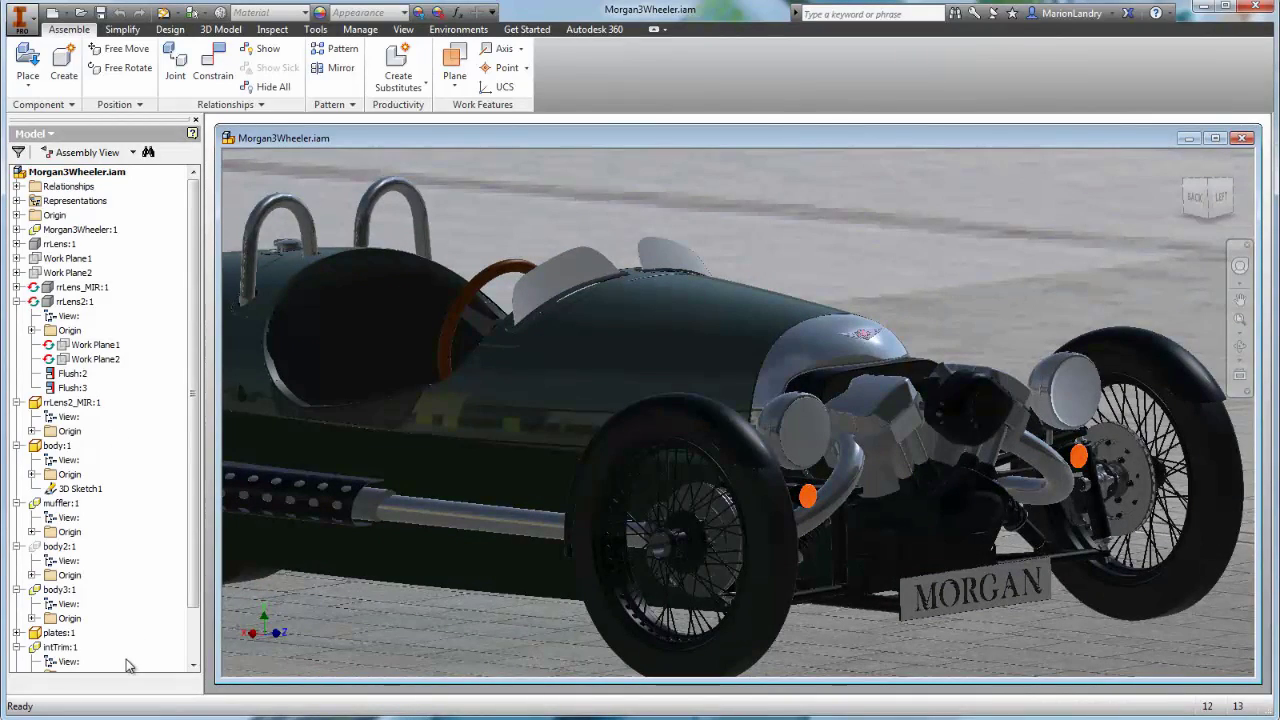
left_click(25, 27)
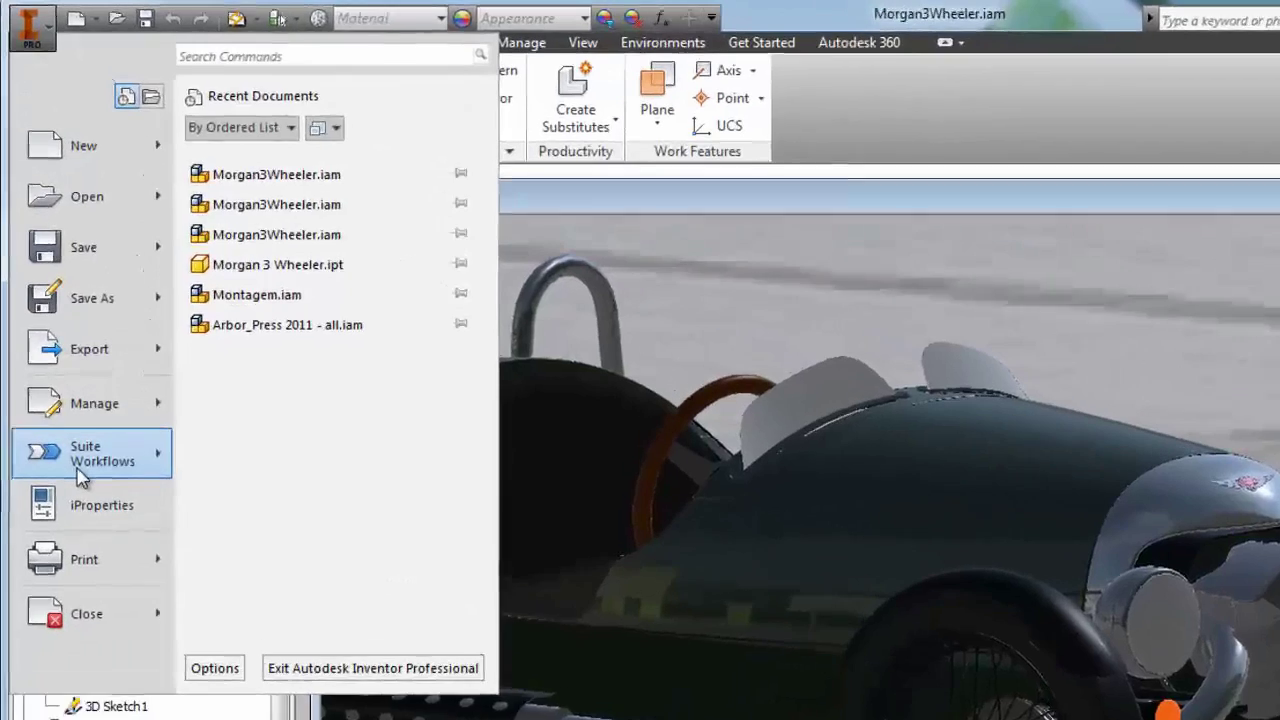
left_click(66, 384)
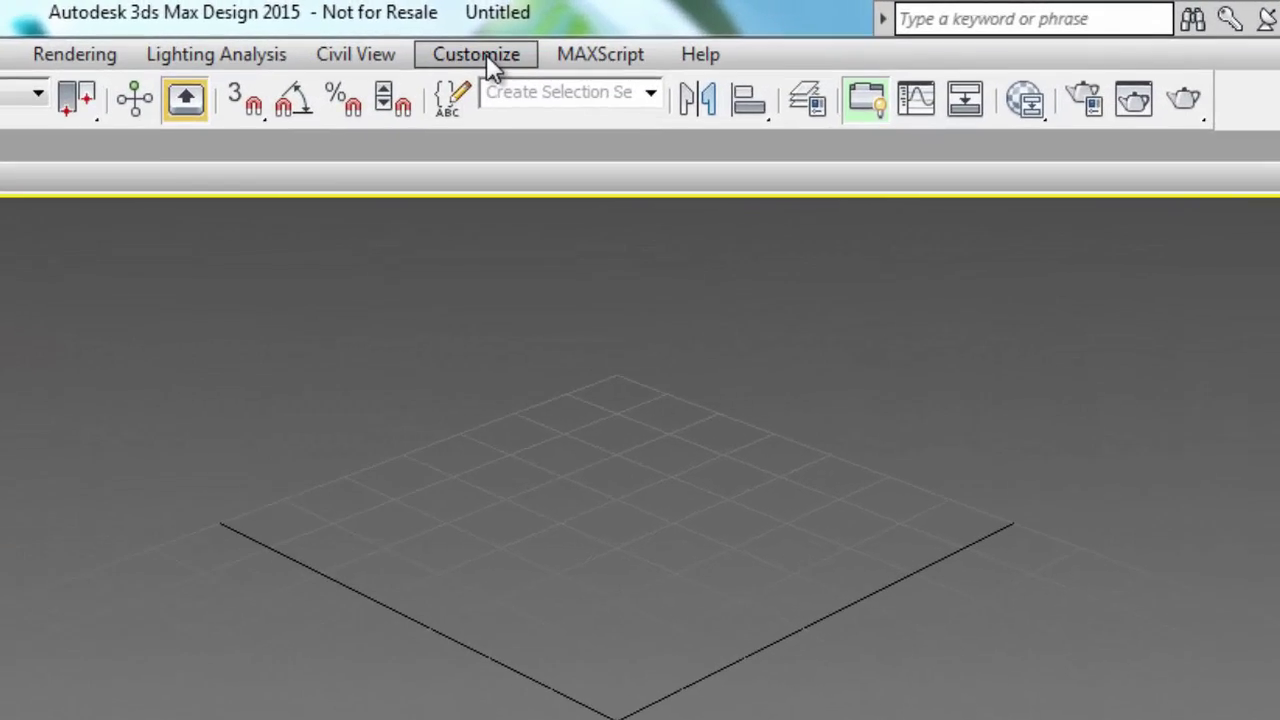
In Units Setup, choose US Standard feet with fractional inches, review System Unit Setup, and set American lighting units.
left_click(684, 27)
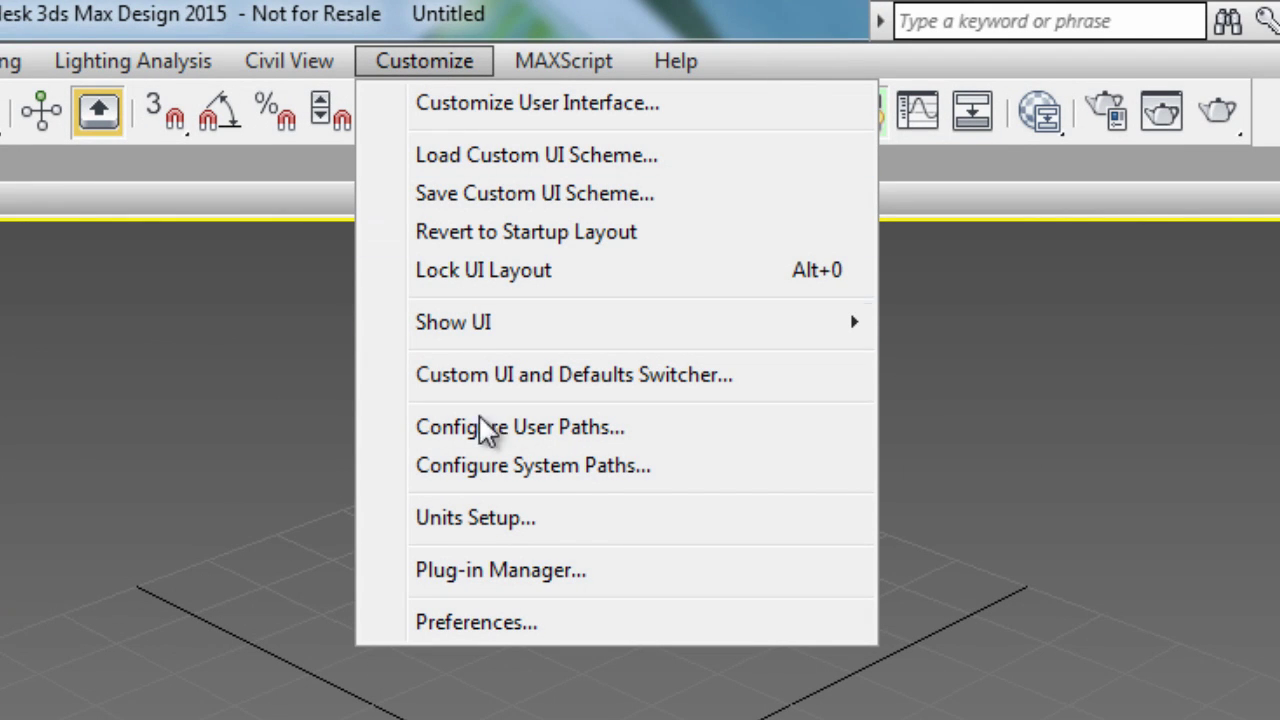
left_click(478, 517)
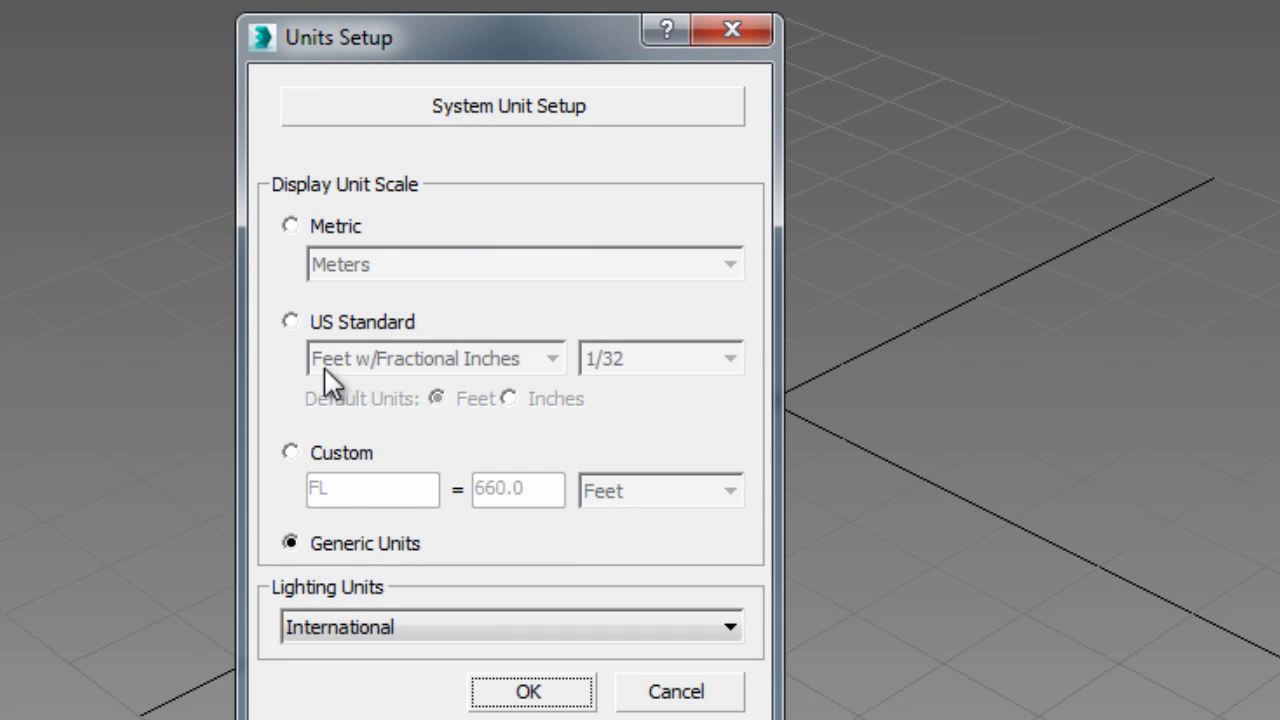
left_click(290, 321)
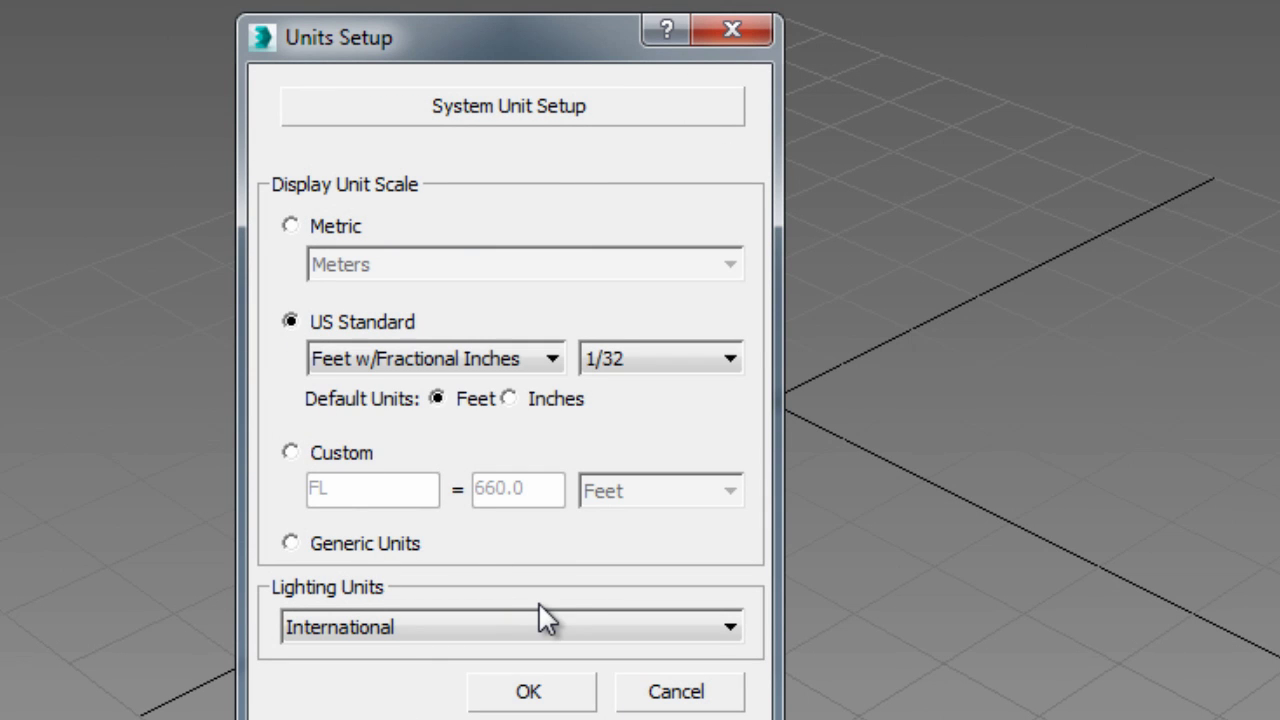
left_click(546, 122)
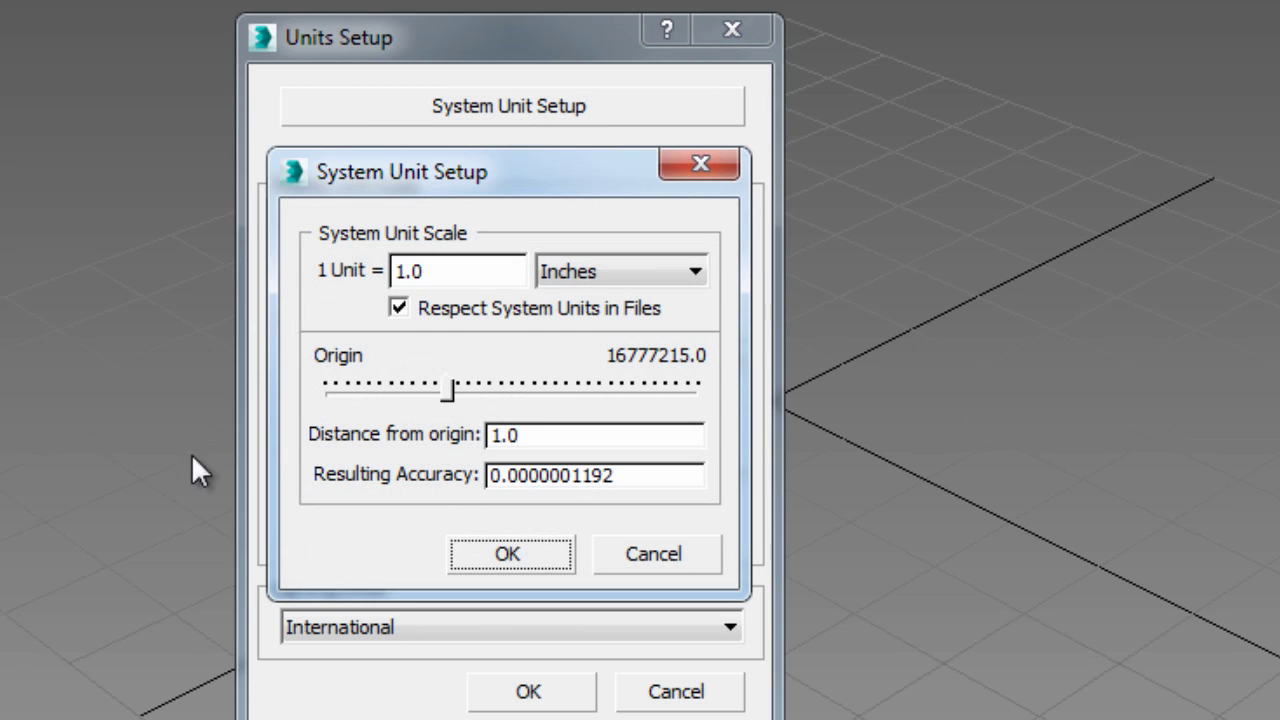
left_click(514, 558)
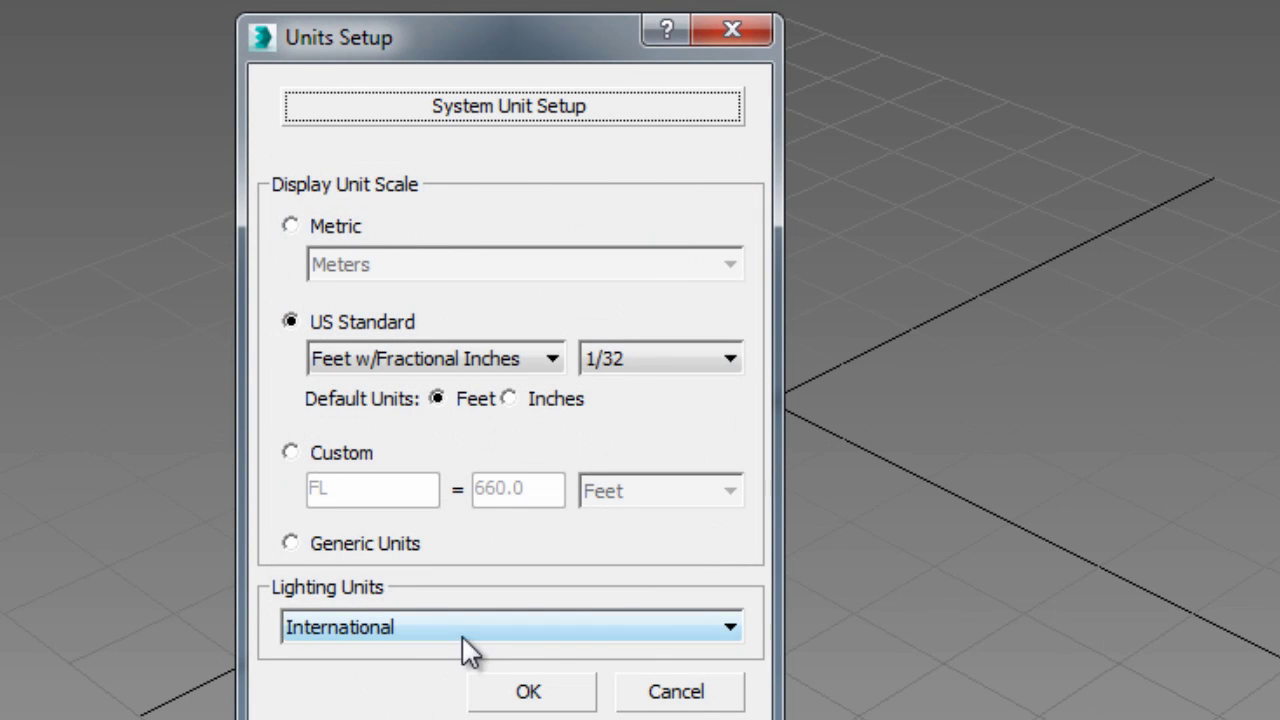
left_click(458, 630)
left_click(350, 680)
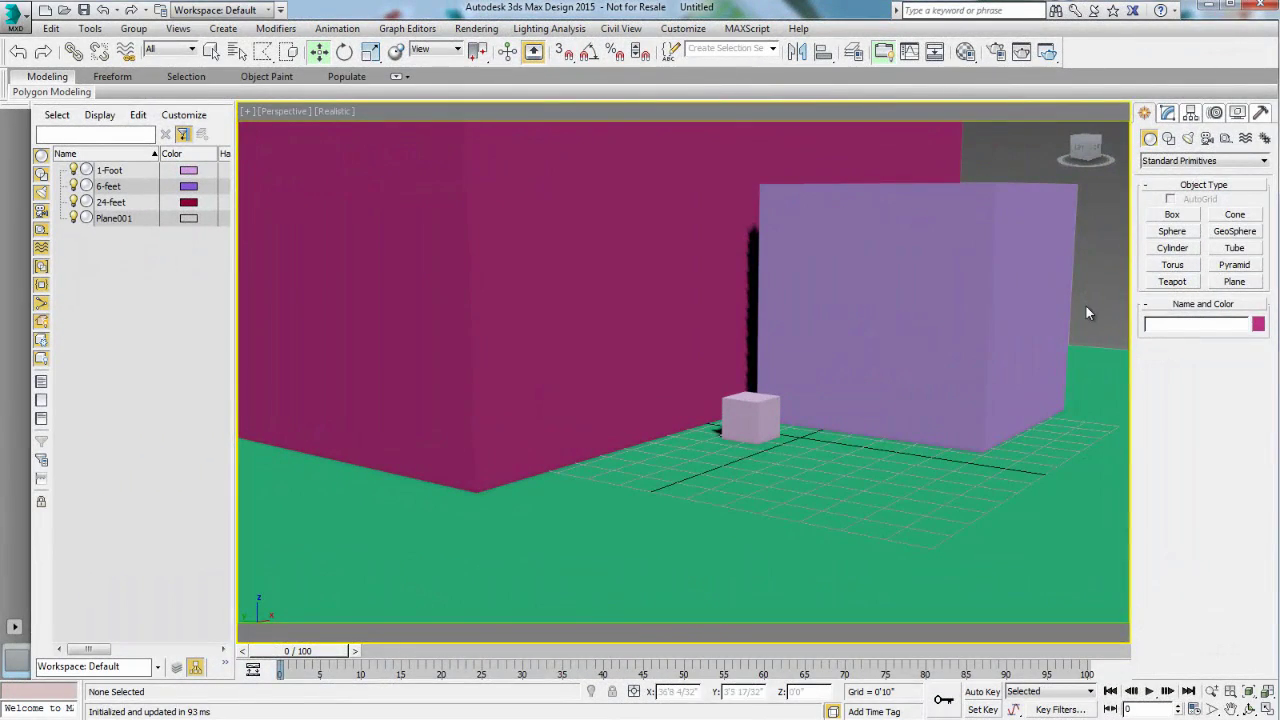
left_click(683, 28)
left_click(713, 239)
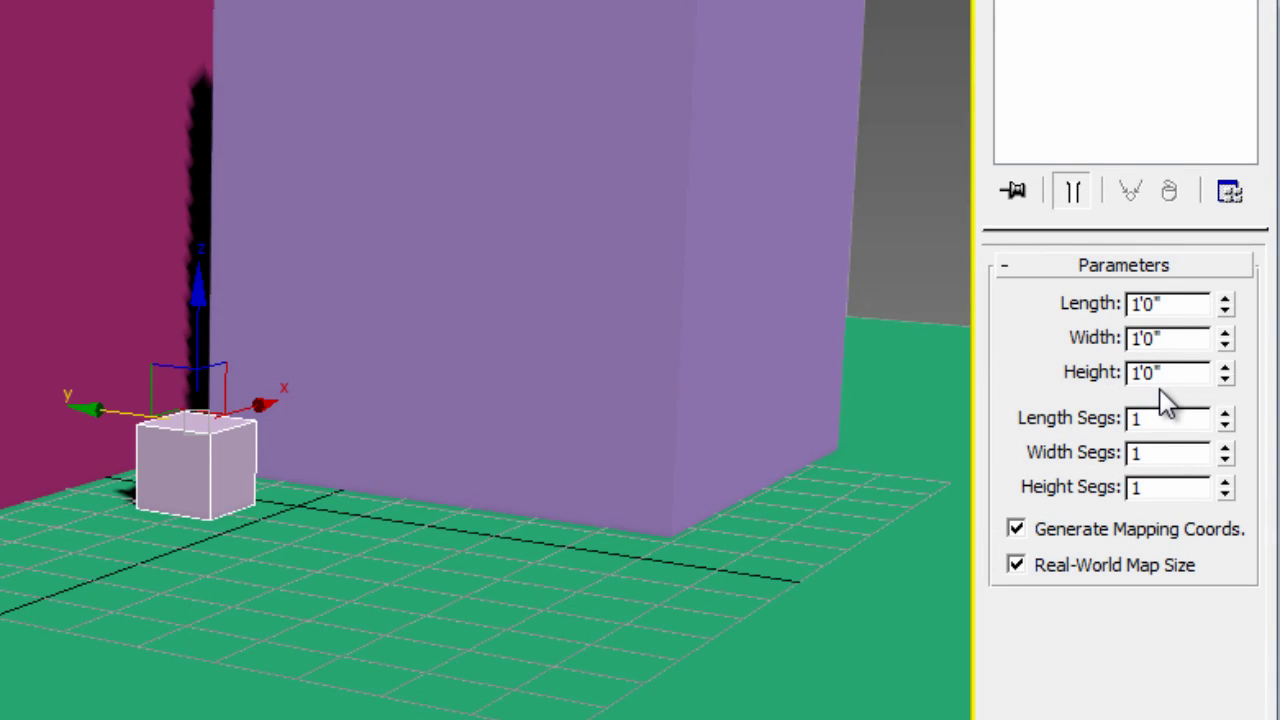
left_click(651, 223)
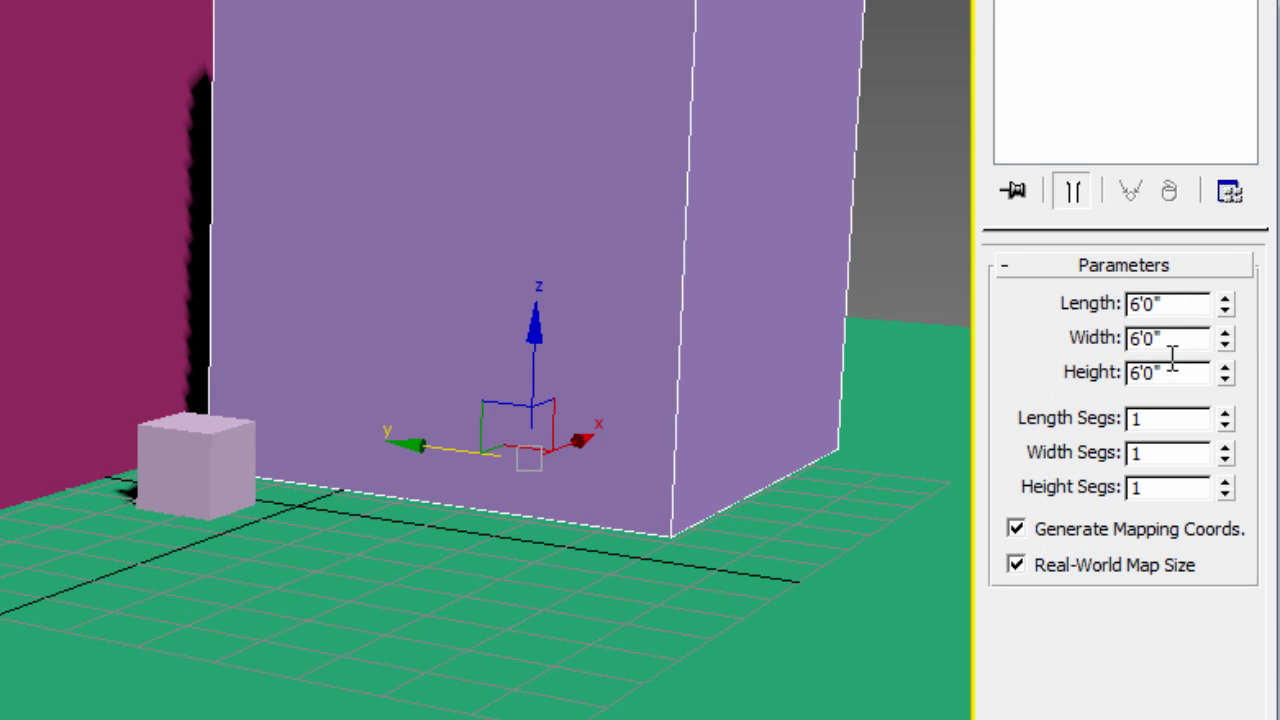
left_click(23, 214)
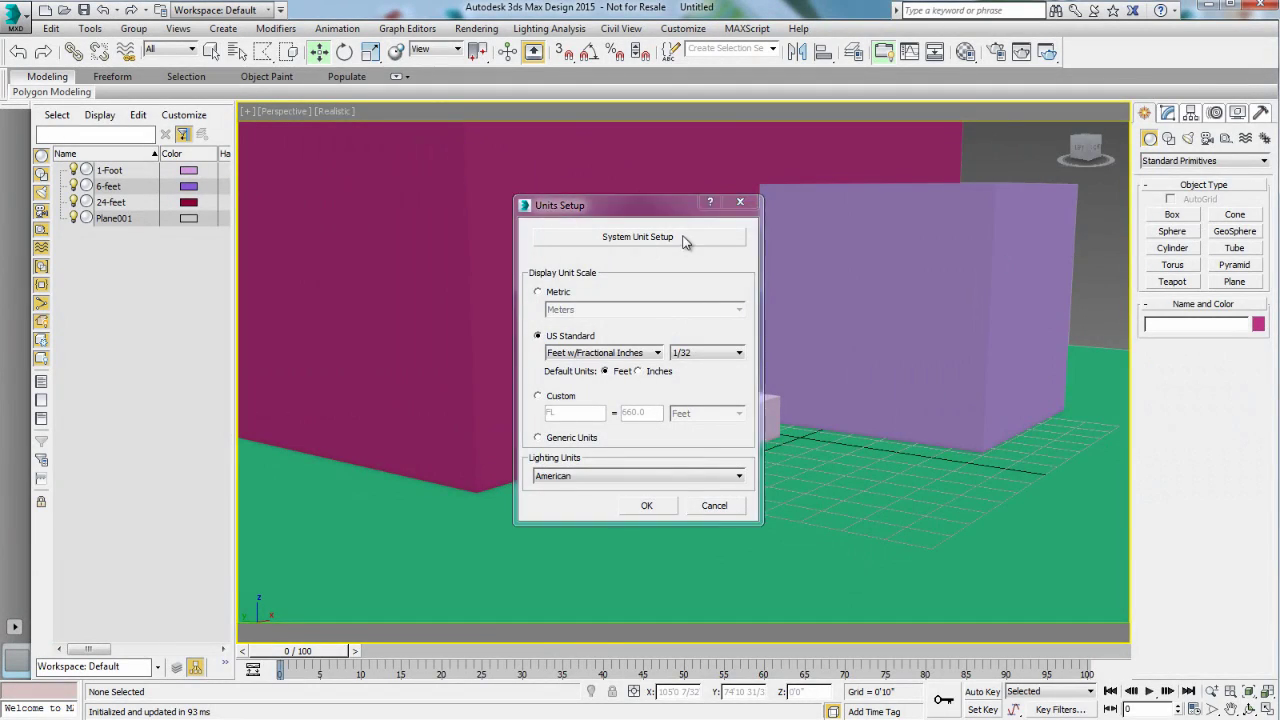
left_click(711, 240)
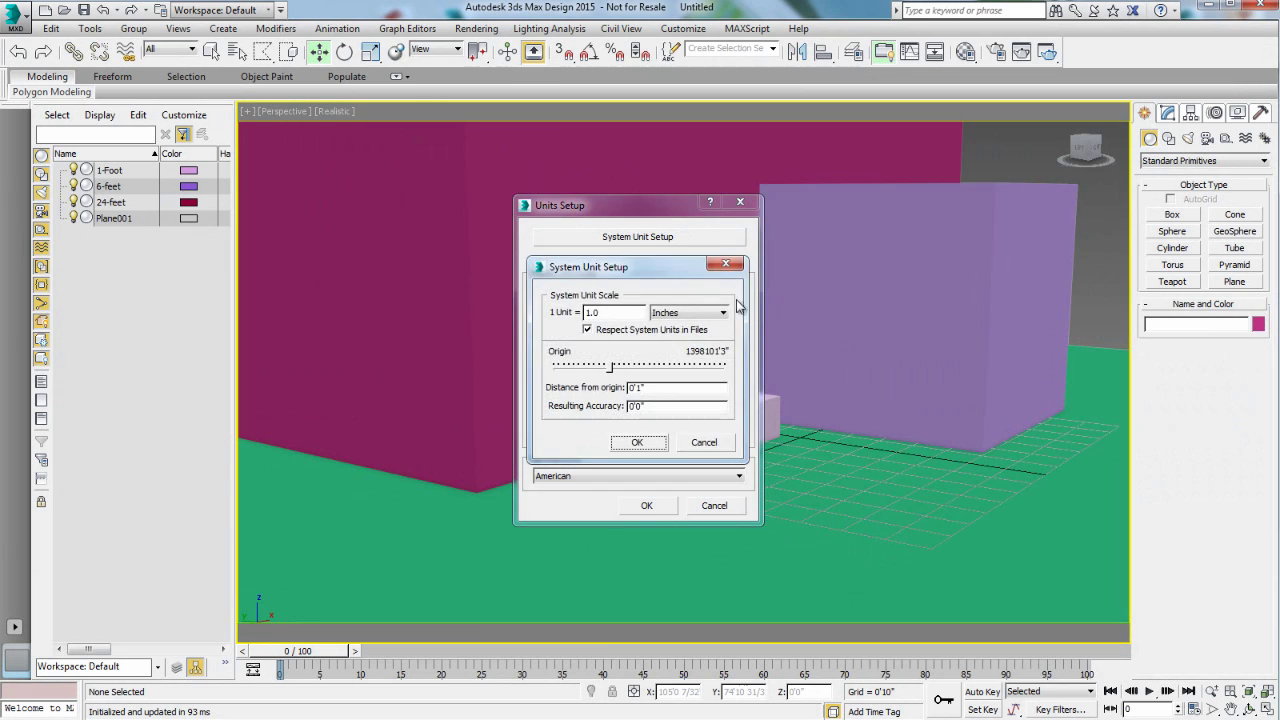
left_click_drag(637, 268, 873, 241)
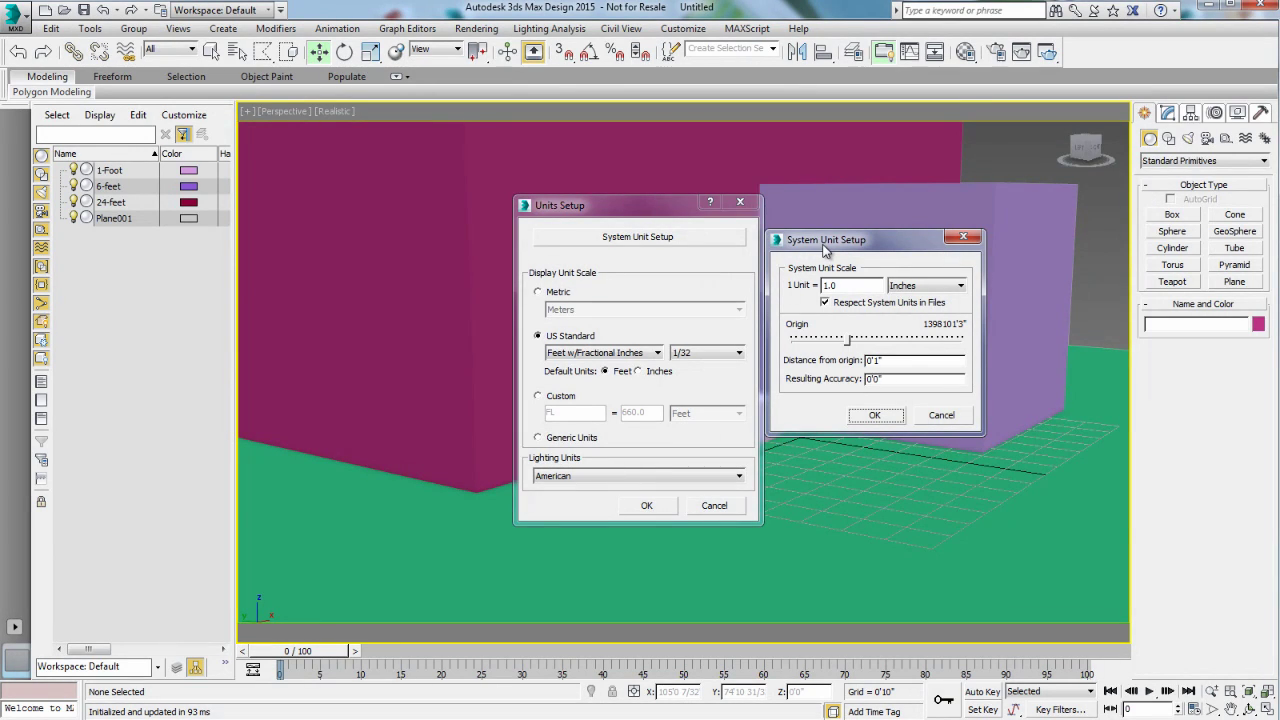
left_click(968, 240)
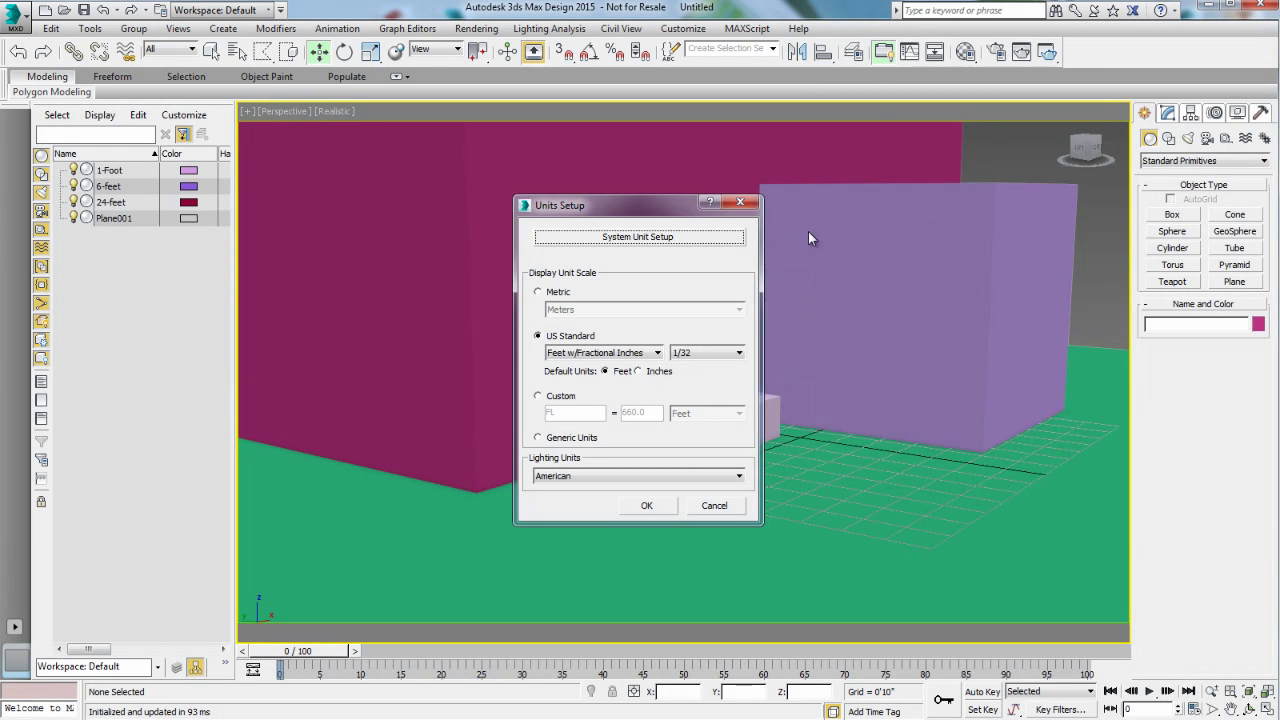
Close the units dialog, select a box and review its size parameters.
left_click(739, 201)
left_click(758, 408)
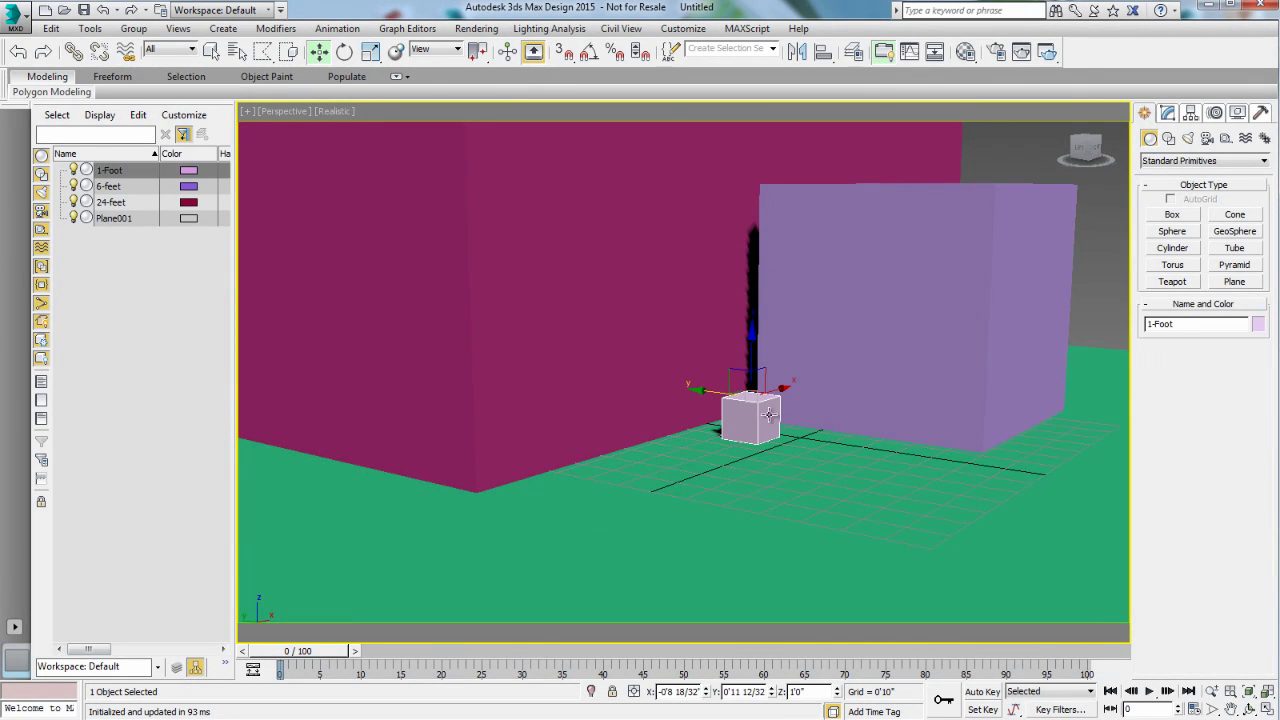
left_click(1167, 114)
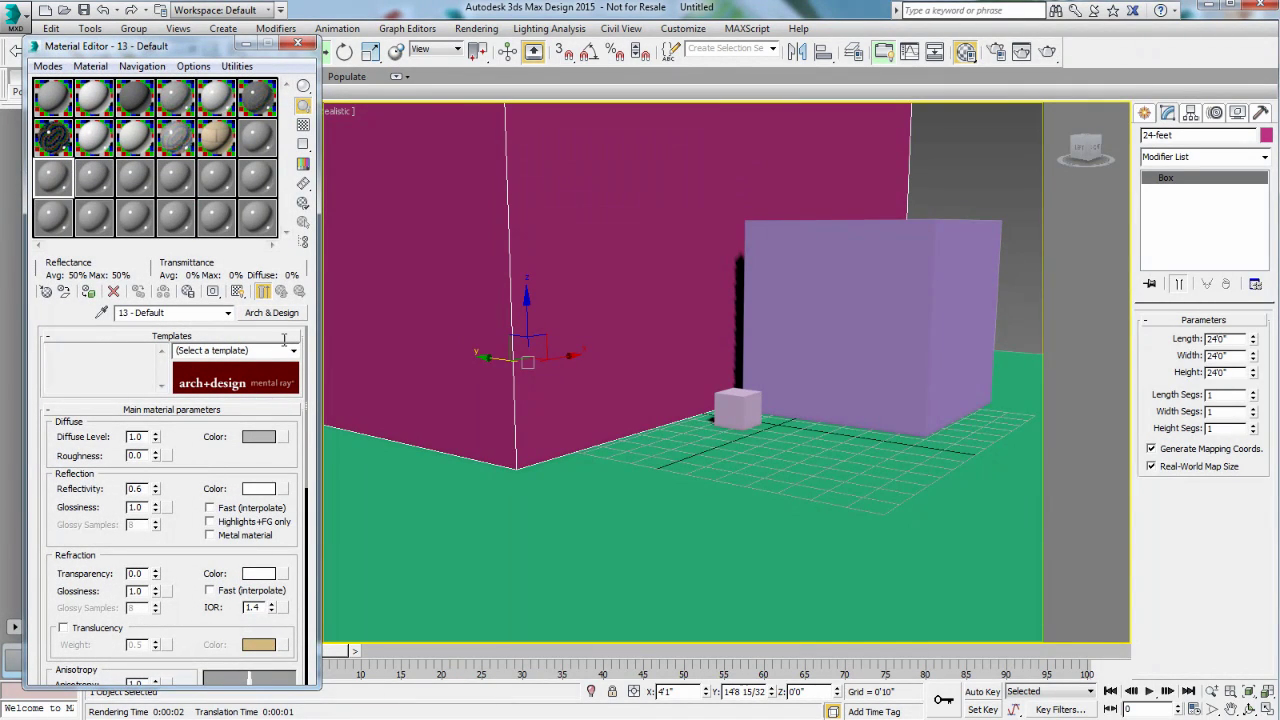
Assign Masonry > Brick > 12in Non-Uniform Soldier - Burgundy to the 24-foot box and show it shaded.
left_click(284, 315)
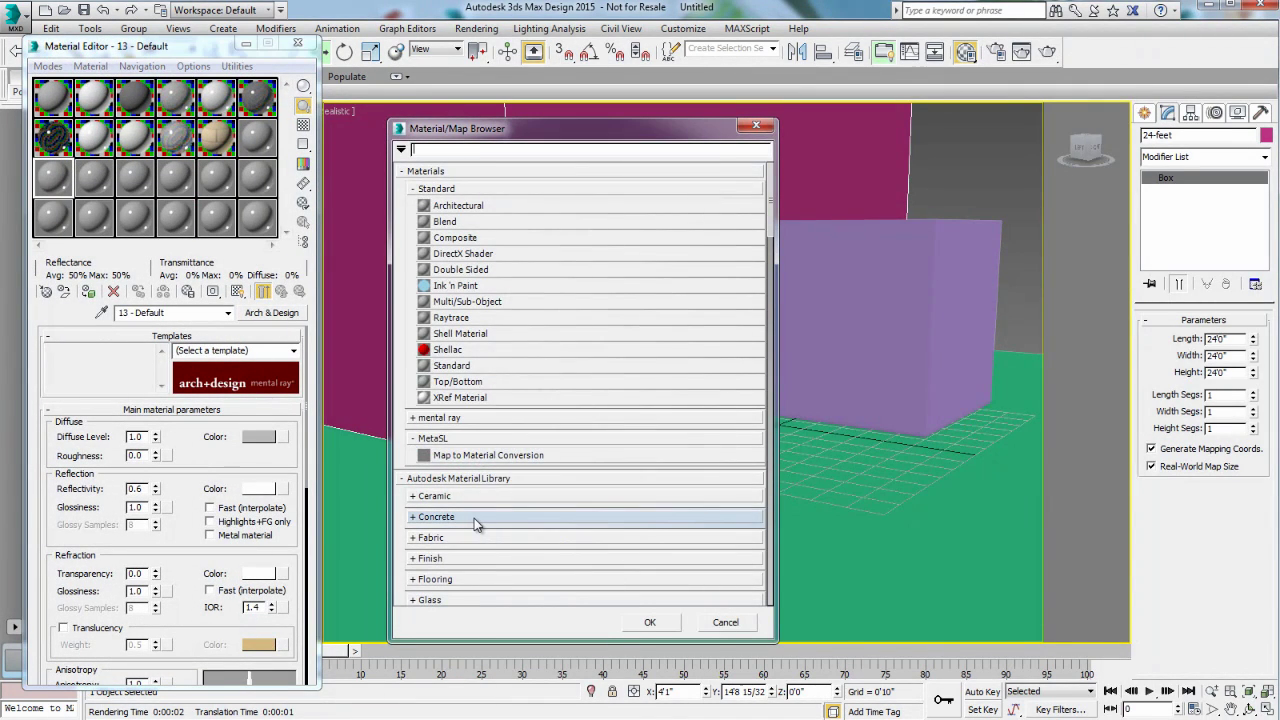
left_click_drag(772, 222, 772, 266)
double_click(412, 346)
left_click(412, 329)
left_click(421, 347)
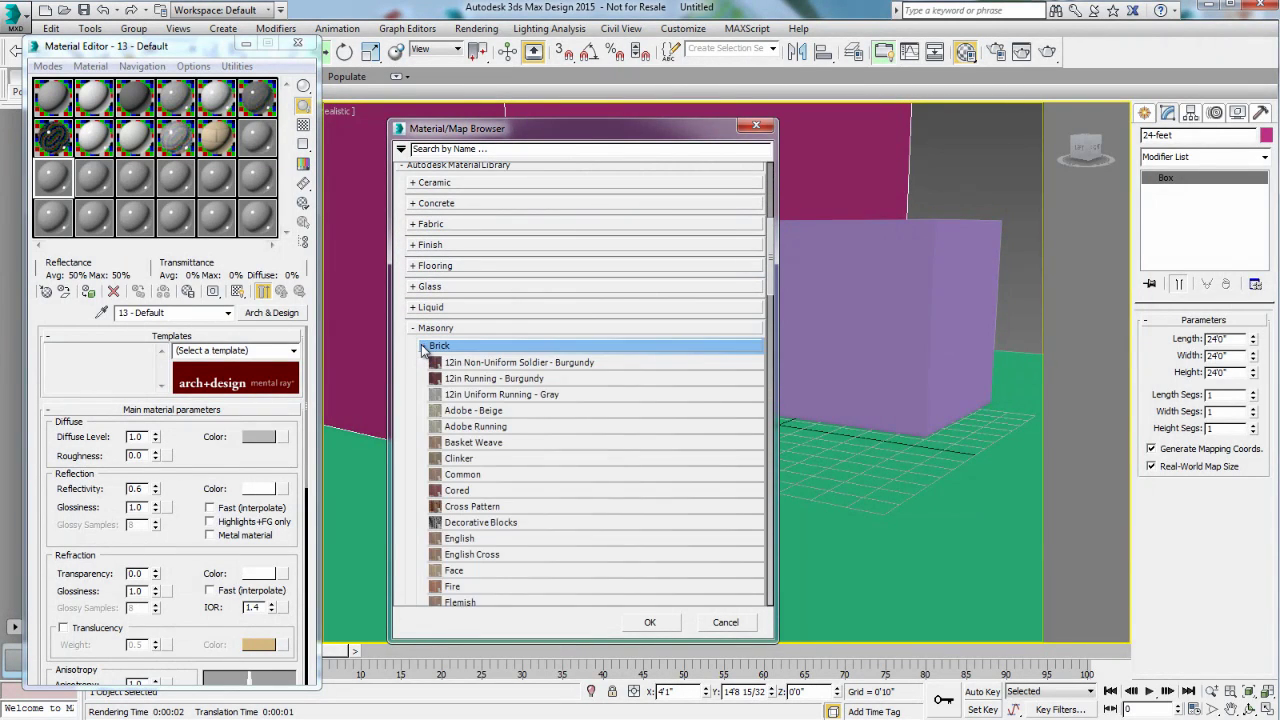
left_click(498, 364)
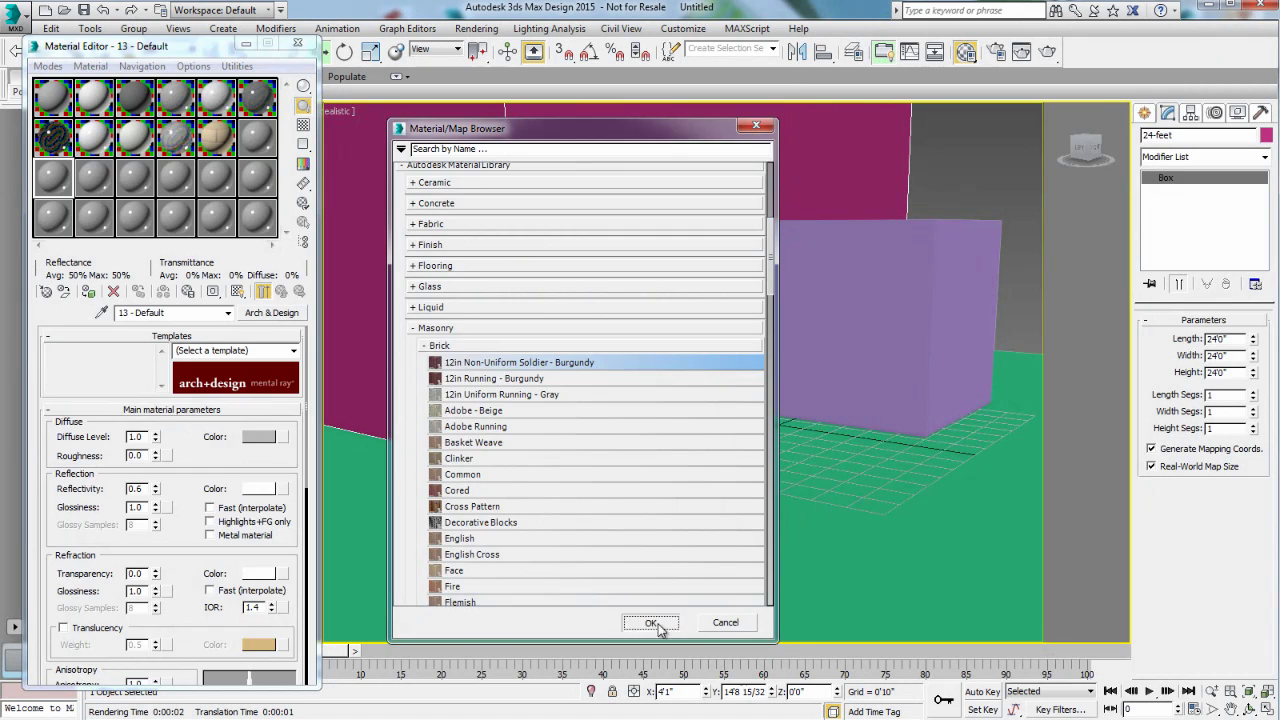
left_click(650, 622)
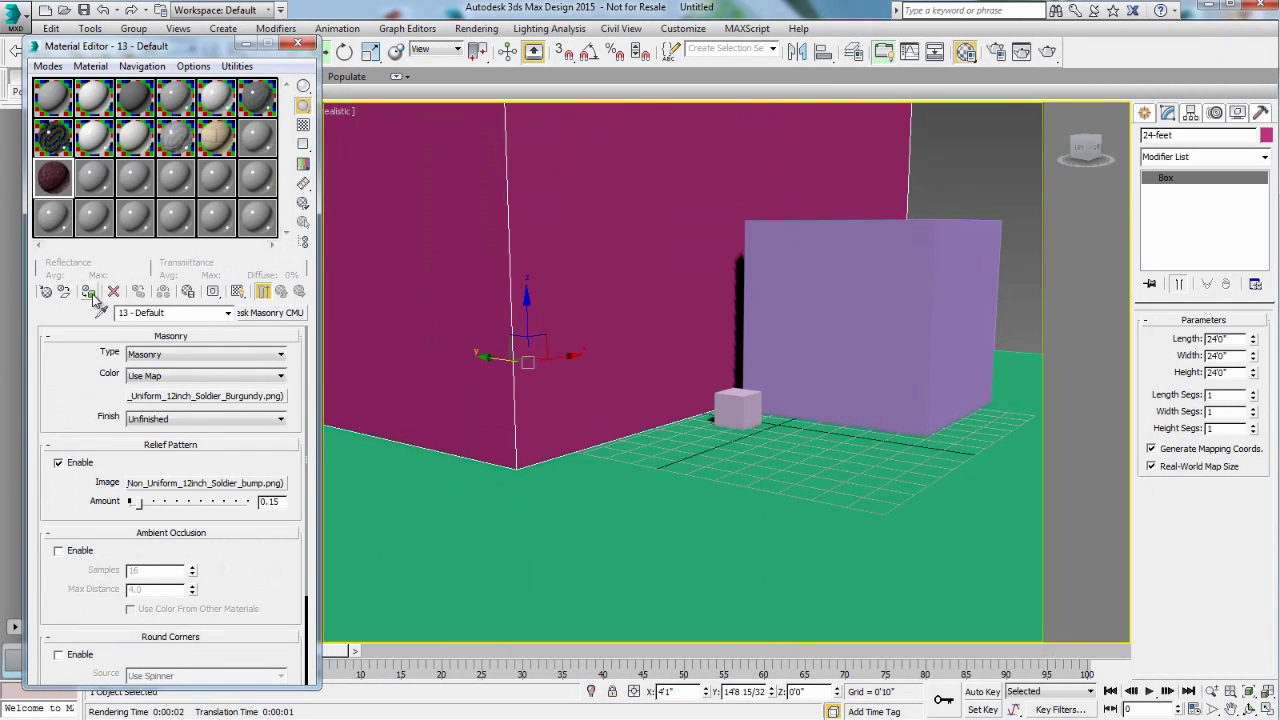
left_click(88, 291)
left_click(238, 292)
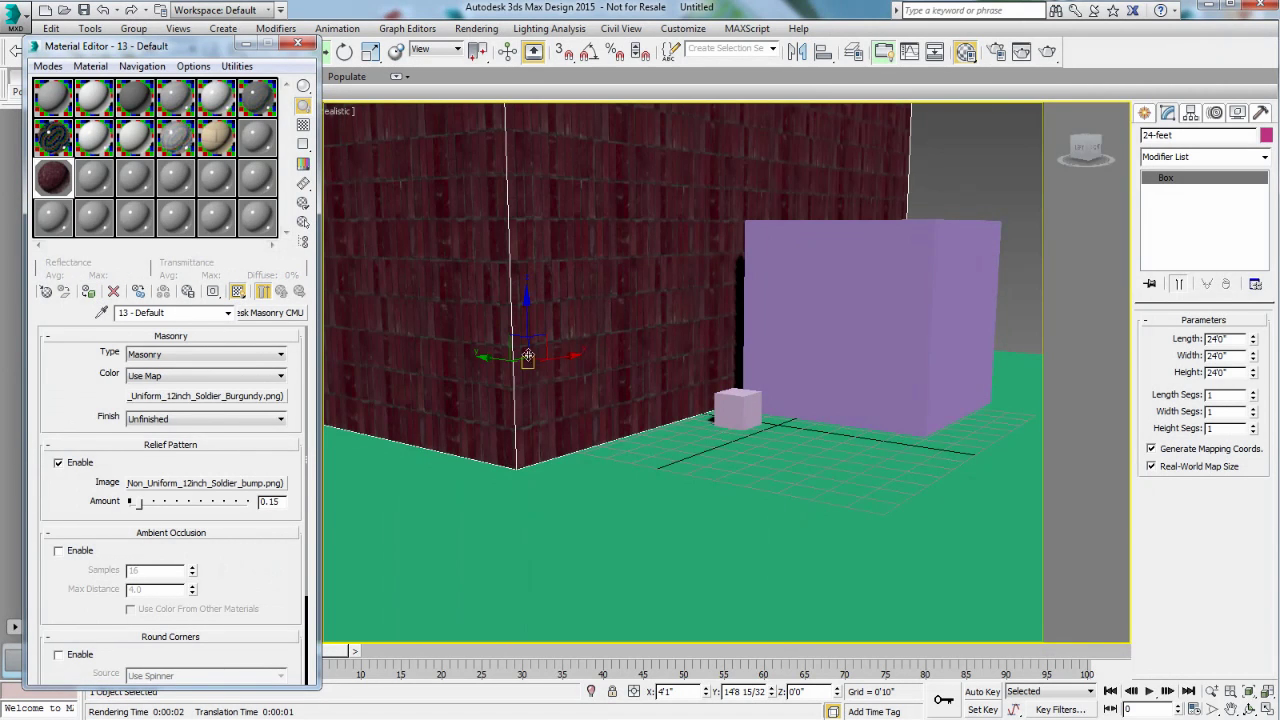
Orbit around the boxes and select the 6-foot box.
left_click(1250, 708)
left_click_drag(674, 511, 563, 297)
right_click(561, 297)
left_click(812, 334)
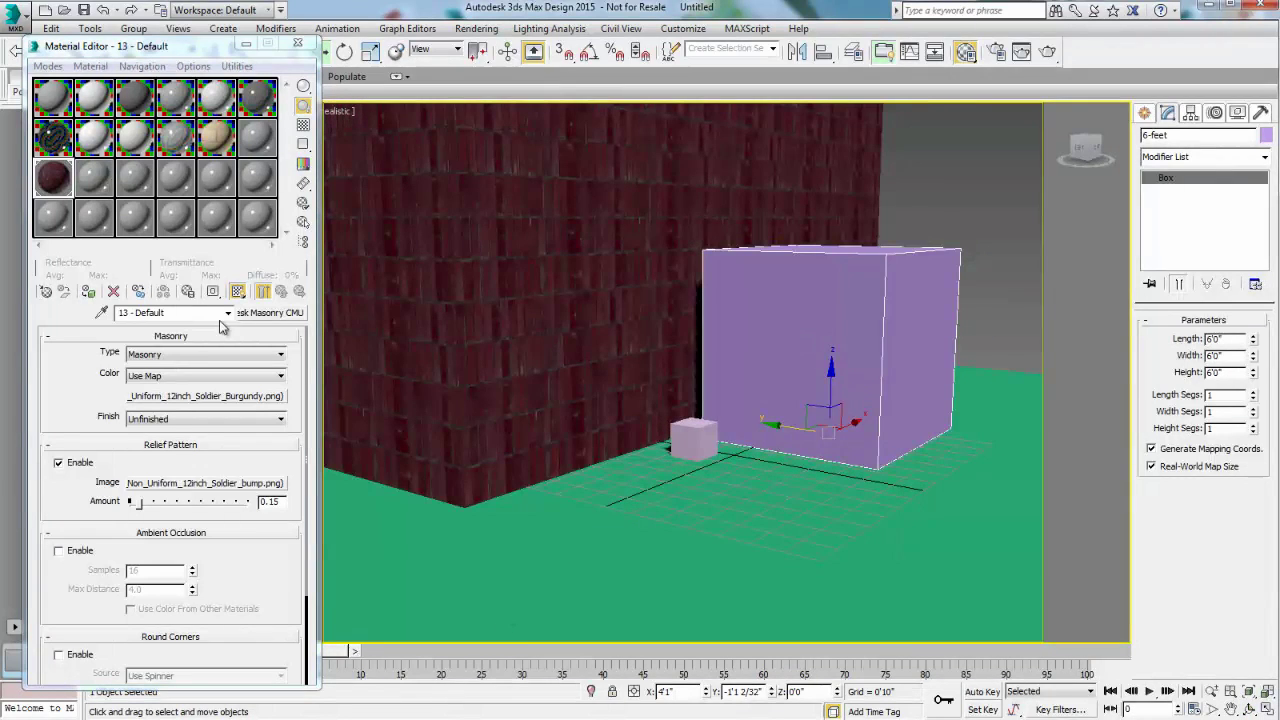
From an empty slot, assign Stone > Granite > Gray Speckled to the 6-foot box, shown shaded in the viewport.
left_click(92, 178)
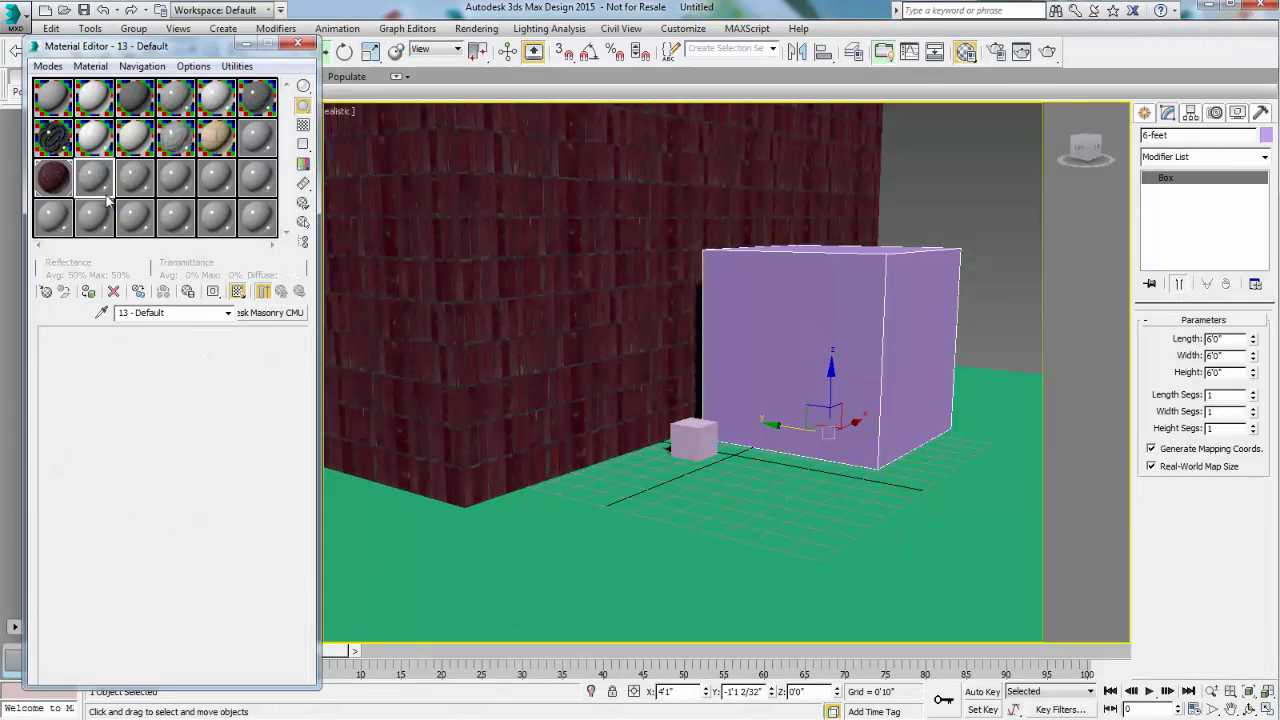
left_click(271, 312)
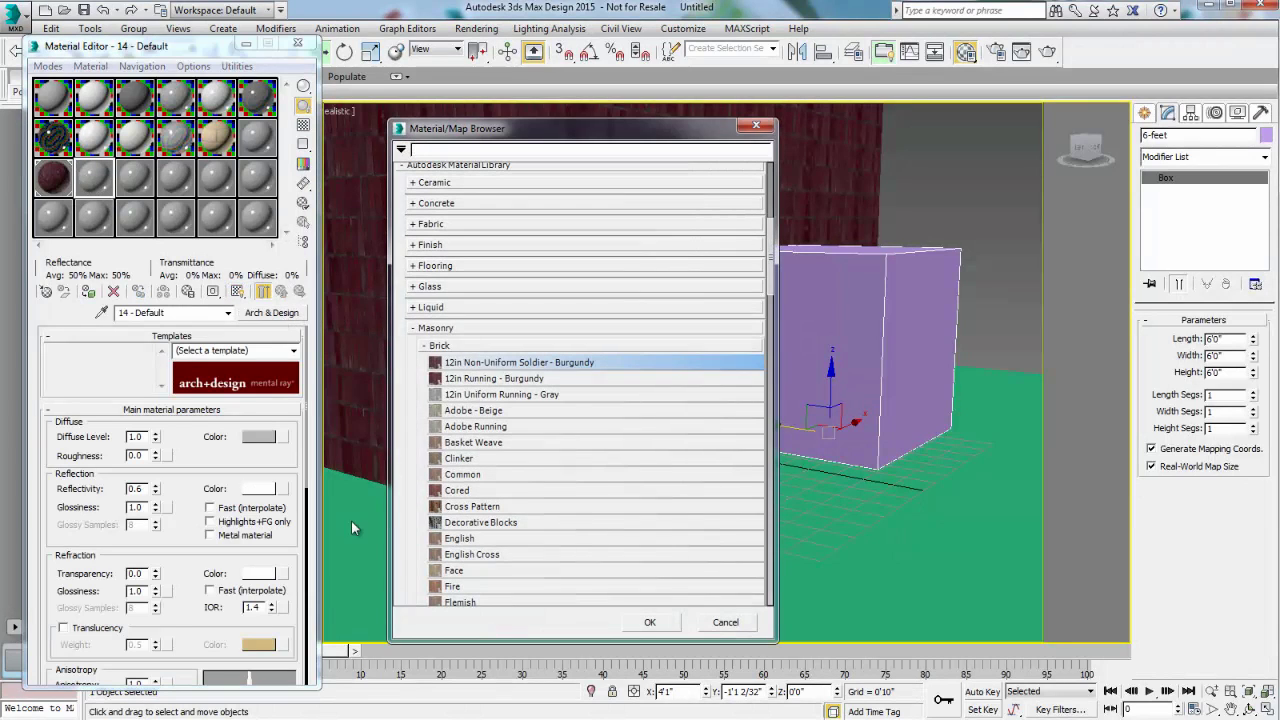
left_click(424, 345)
left_click(411, 329)
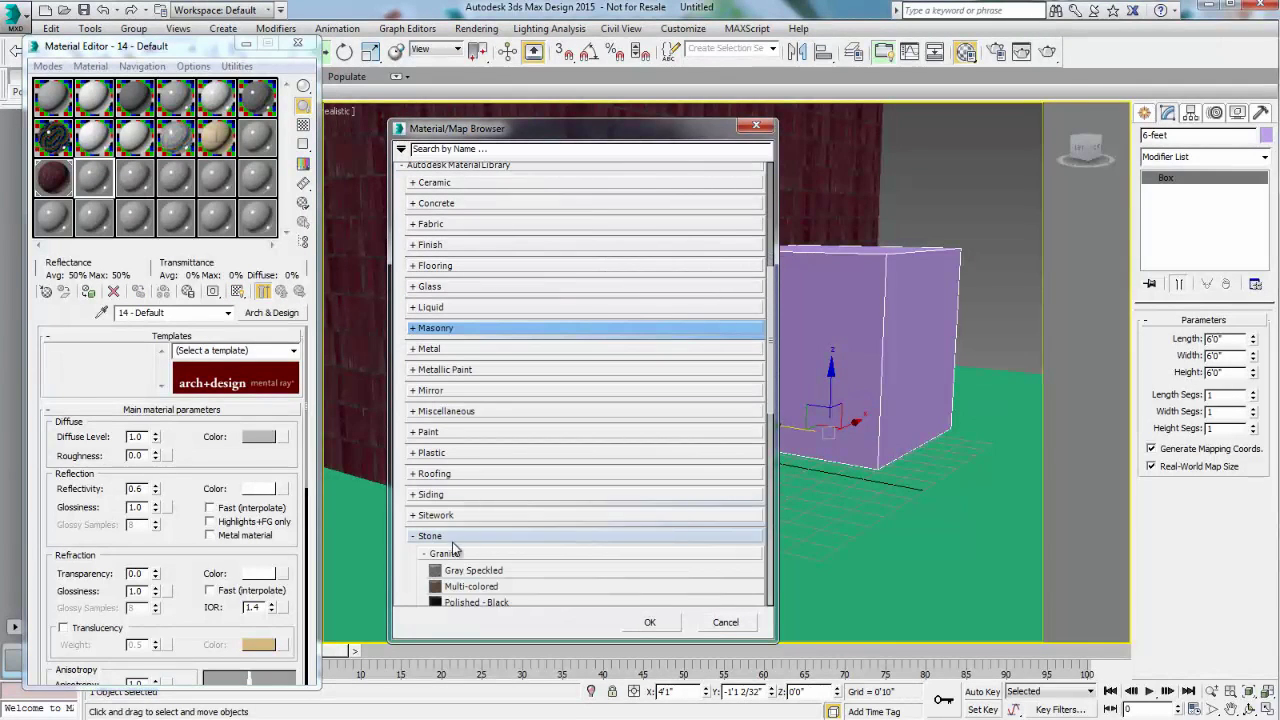
scroll(600, 380, "down", 4)
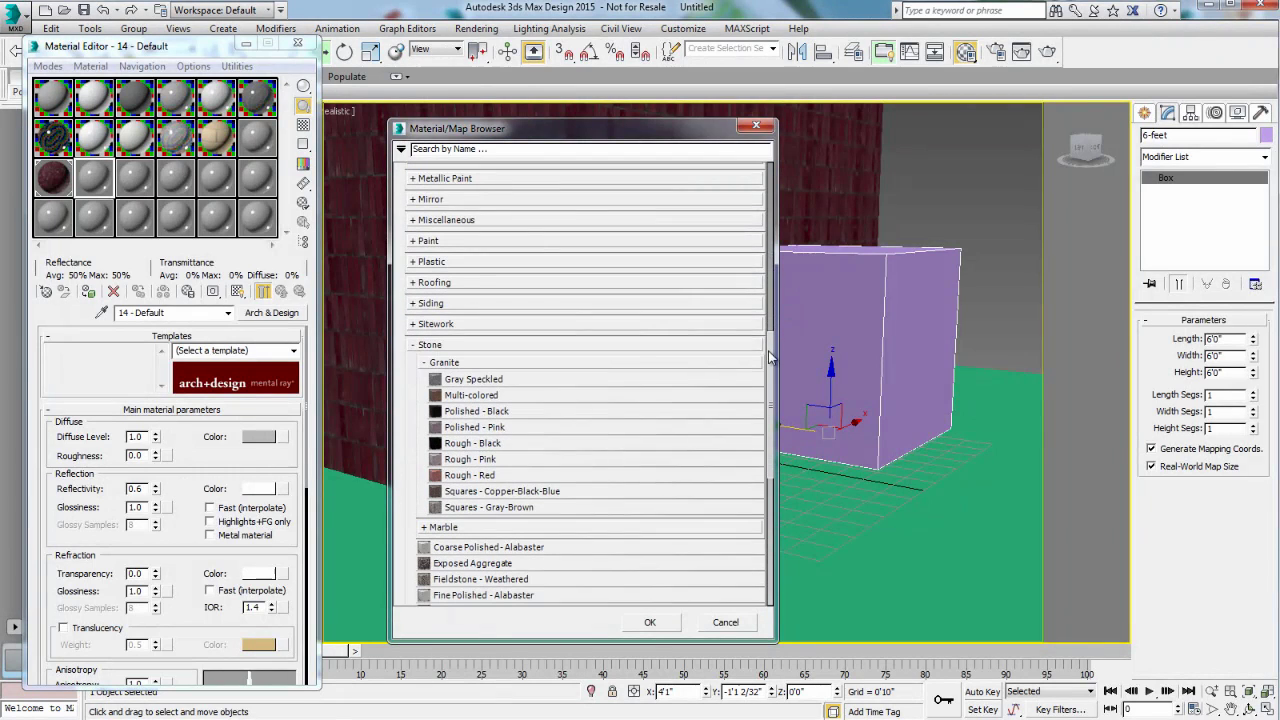
left_click(473, 379)
left_click(652, 622)
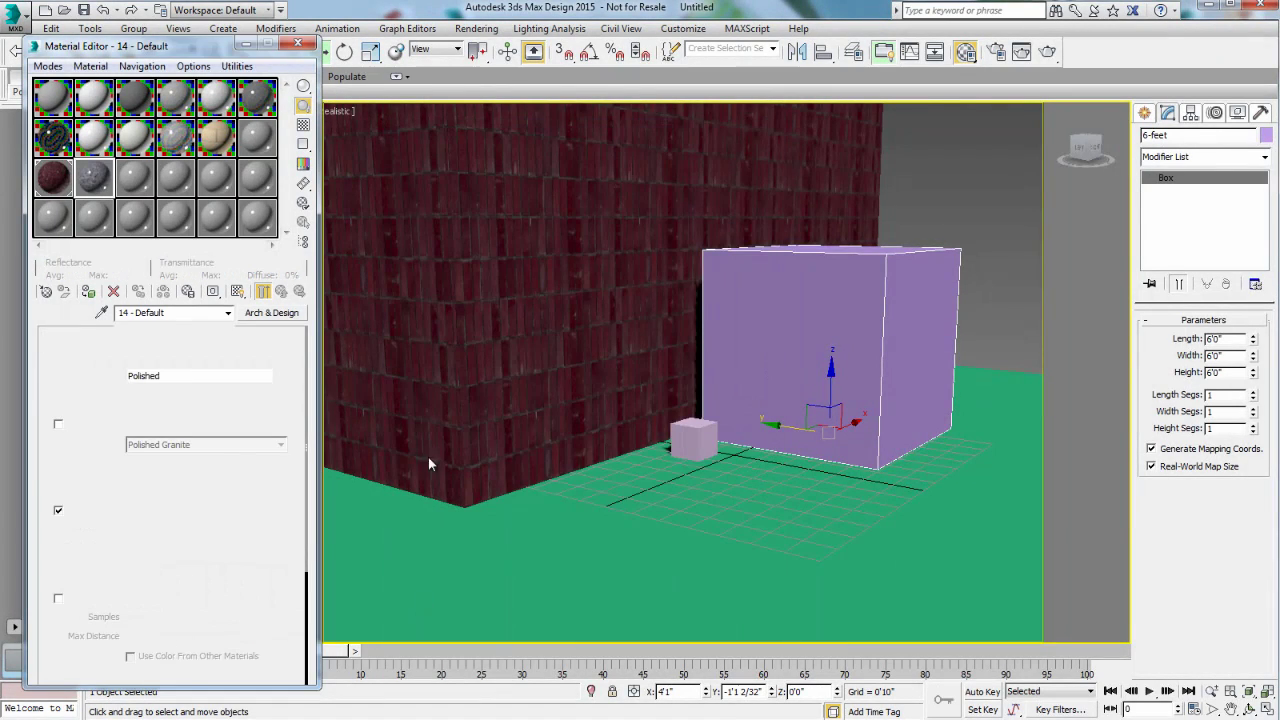
left_click(88, 291)
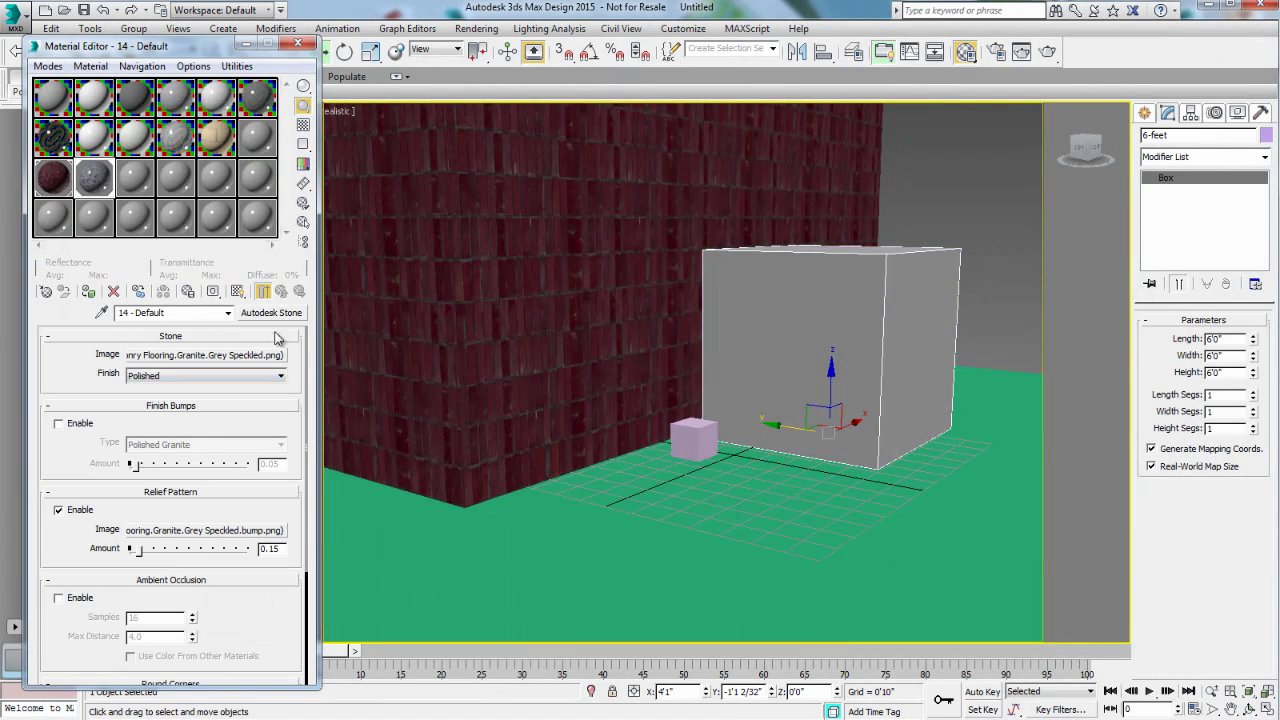
left_click(238, 291)
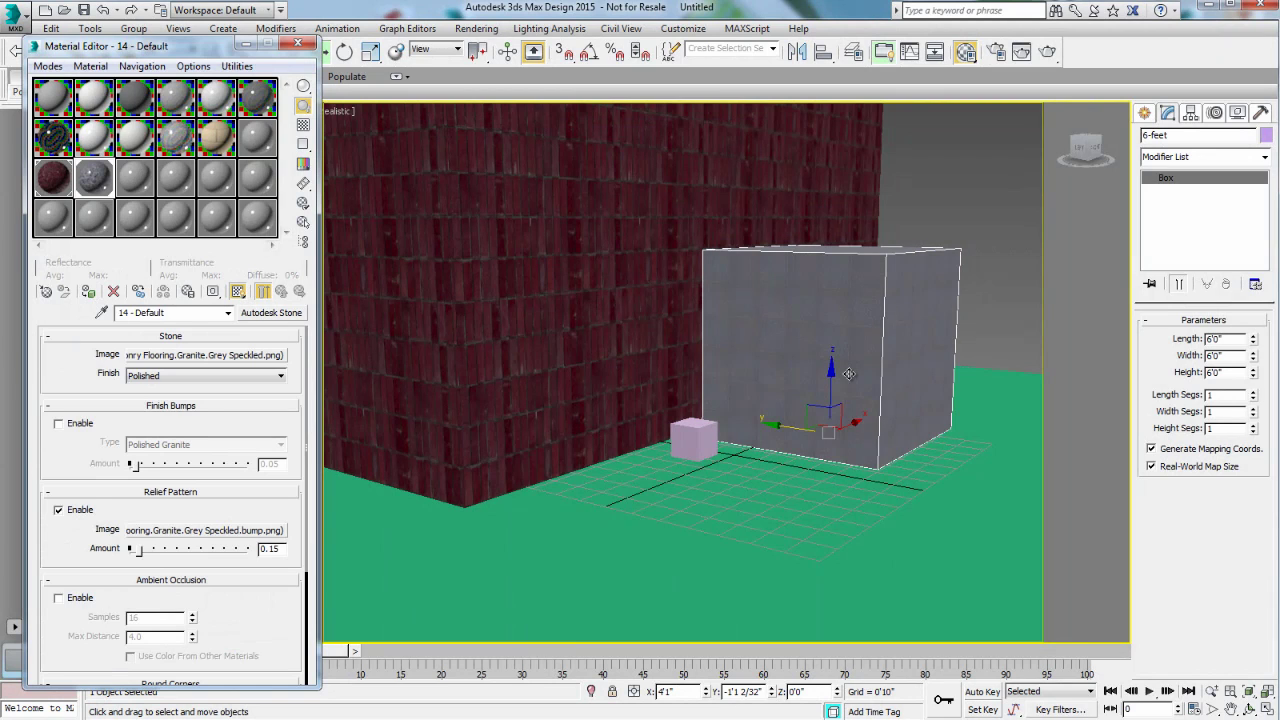
left_click(693, 447)
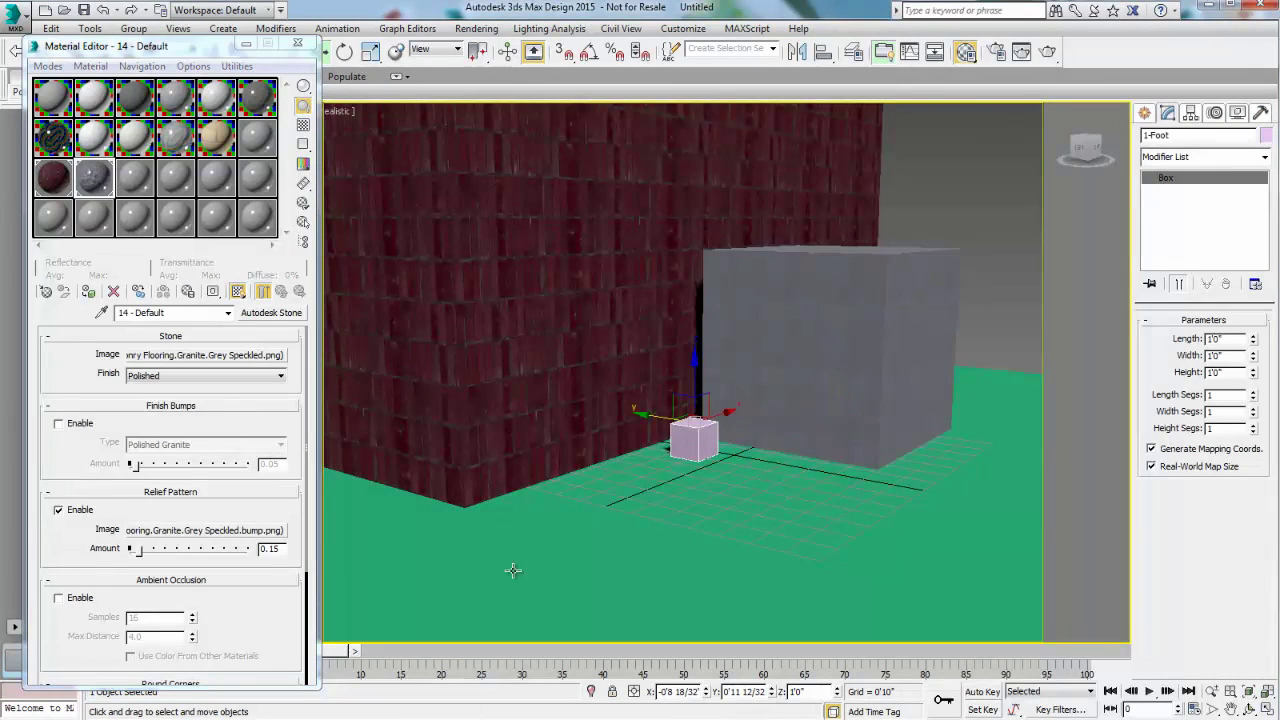
Assign Metal > Aluminum Cast to the 1-foot cube and display its AlloySand2.png texture in the viewport.
left_click(136, 178)
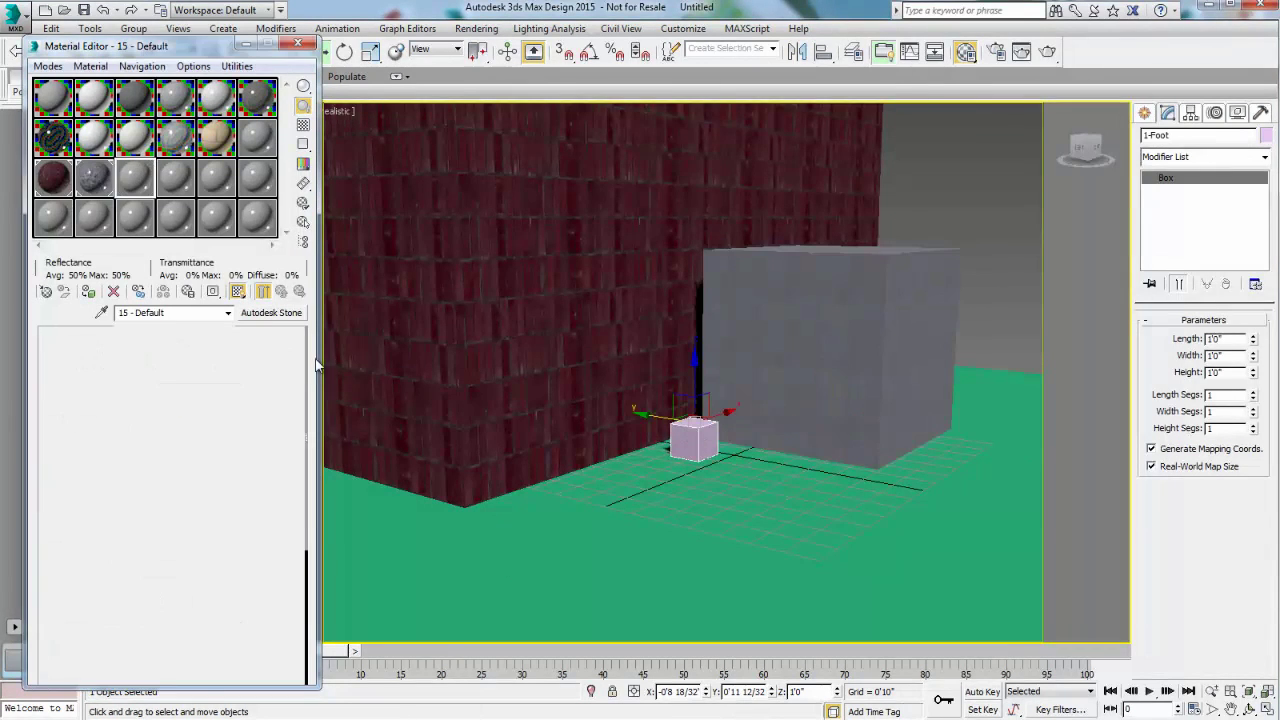
left_click(288, 314)
left_click(550, 350)
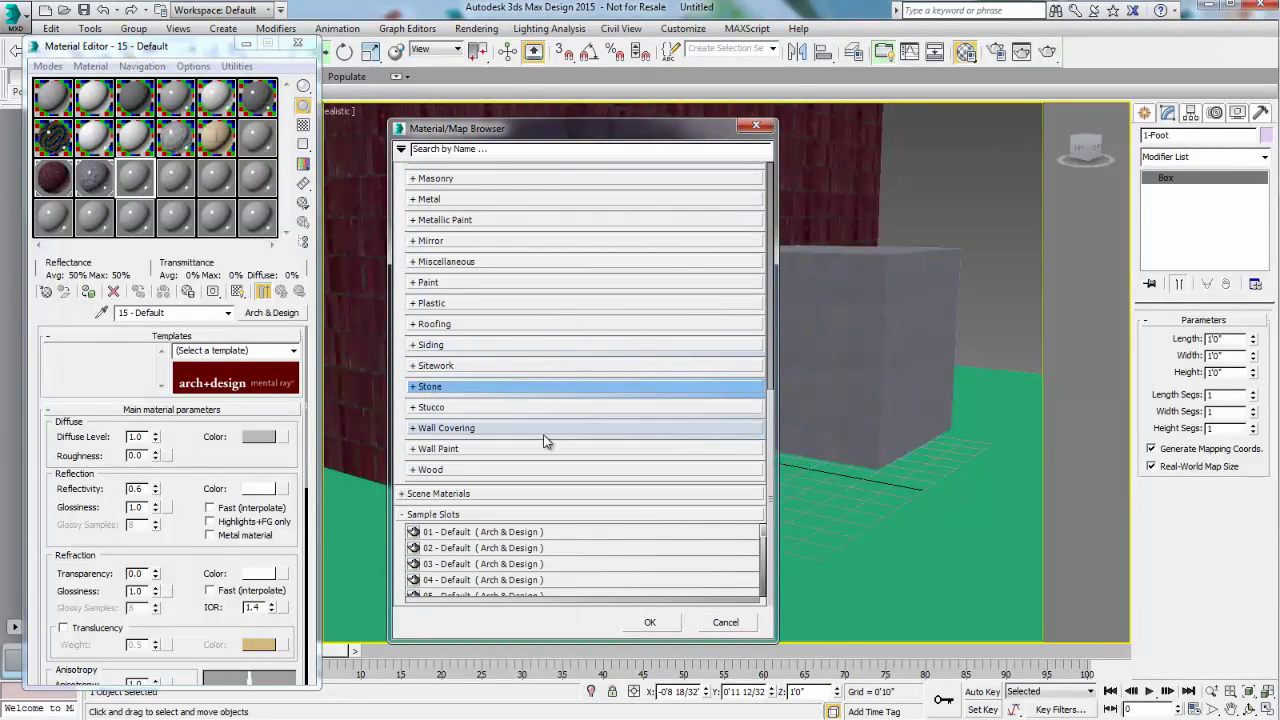
left_click(414, 200)
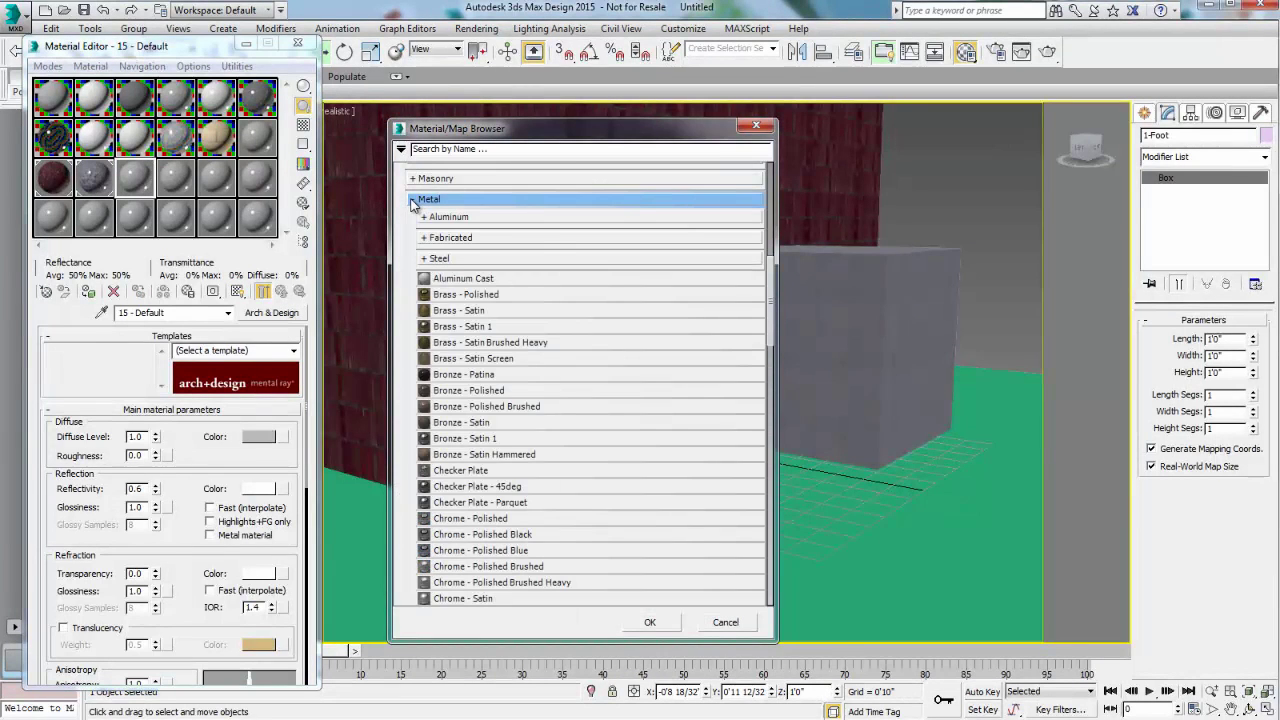
left_click(466, 282)
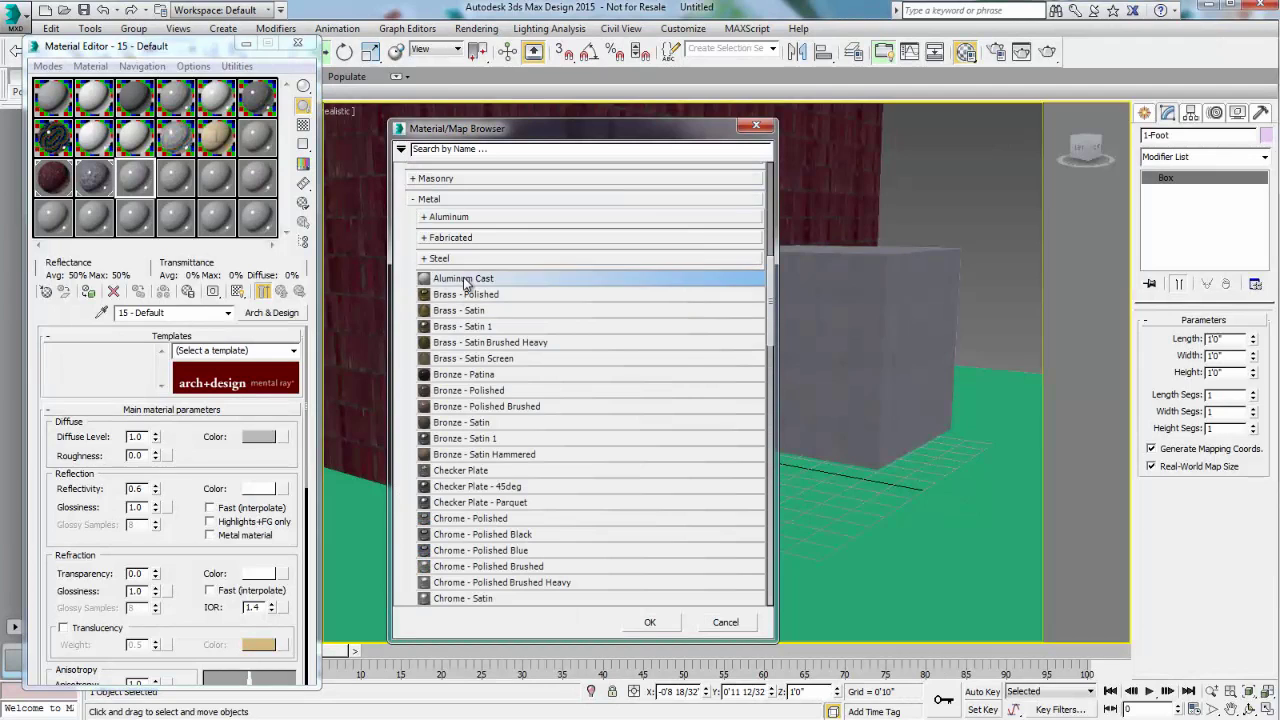
left_click(650, 622)
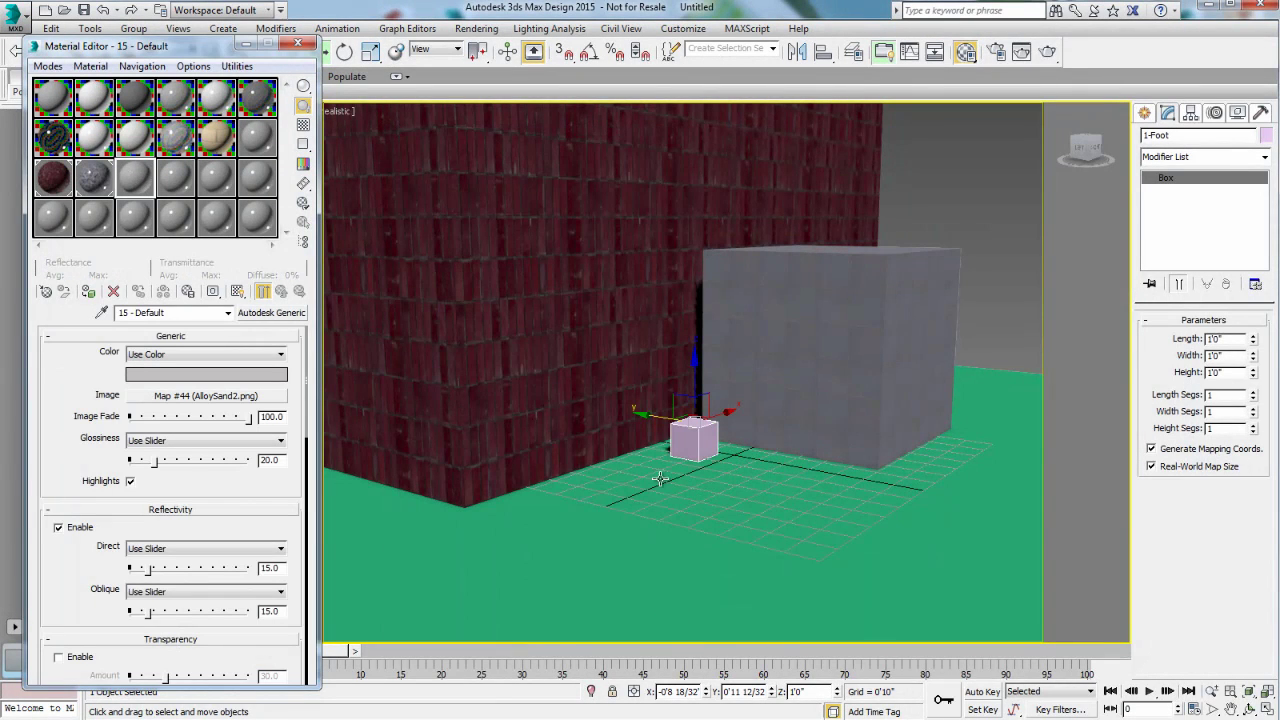
left_click(88, 291)
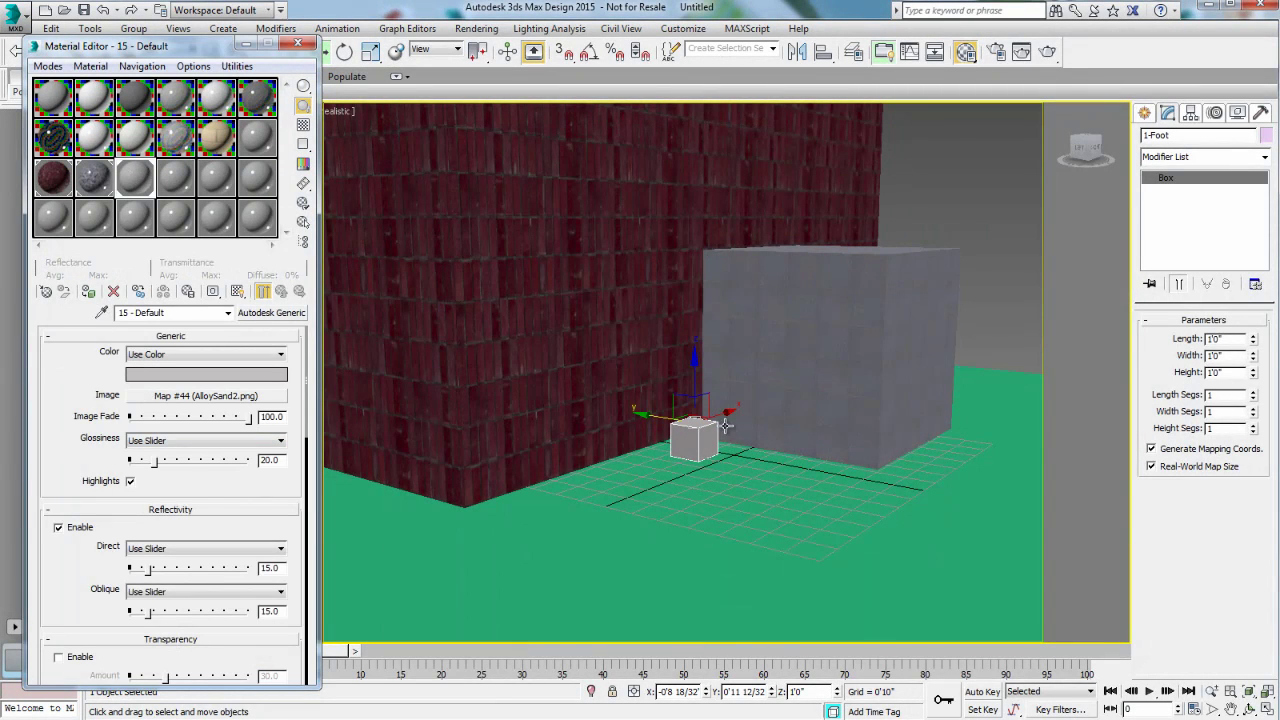
left_click(236, 399)
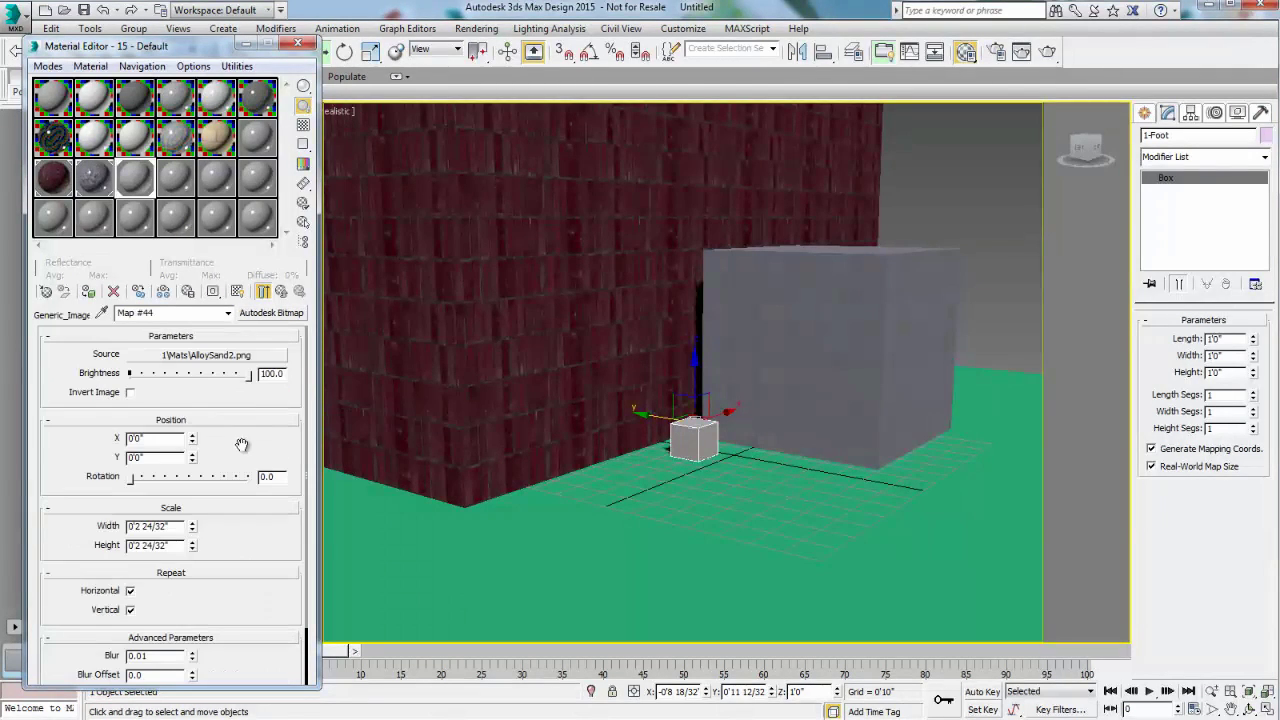
left_click(237, 291)
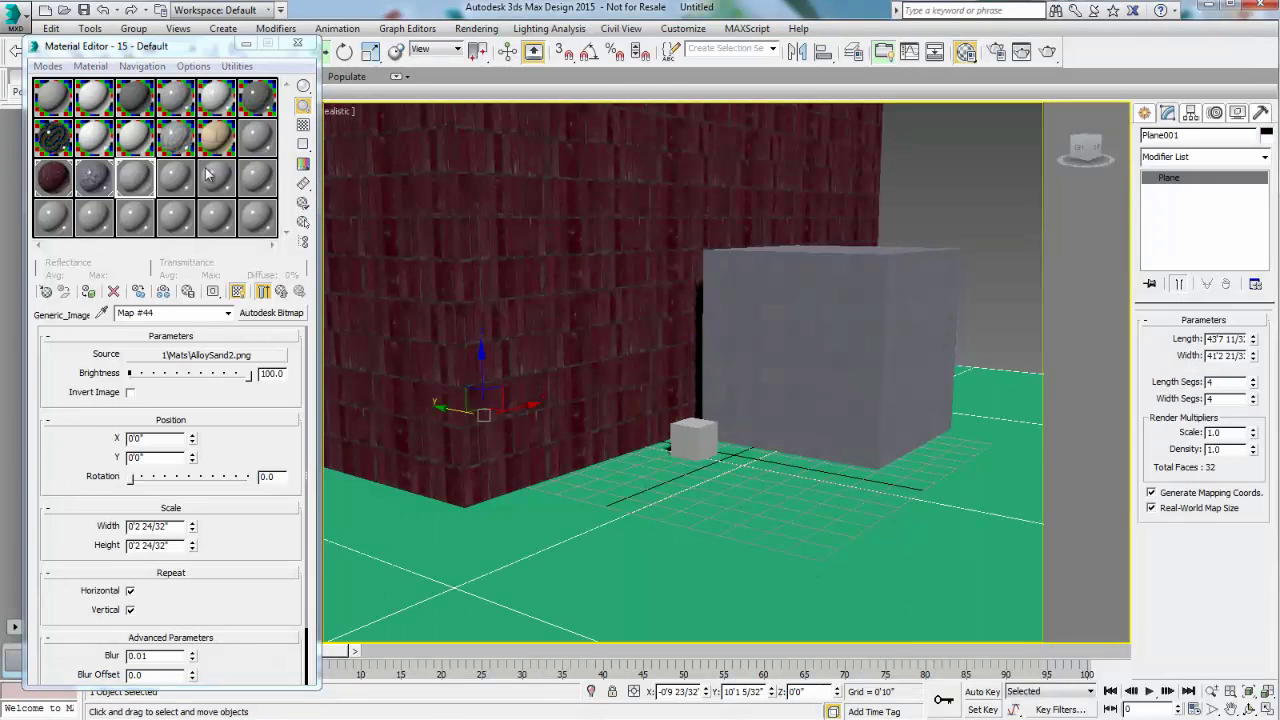
Assign the slot 16 grey material to the floor plane, close the Material Editor, and render the perspective view.
left_click(180, 180)
left_click(88, 291)
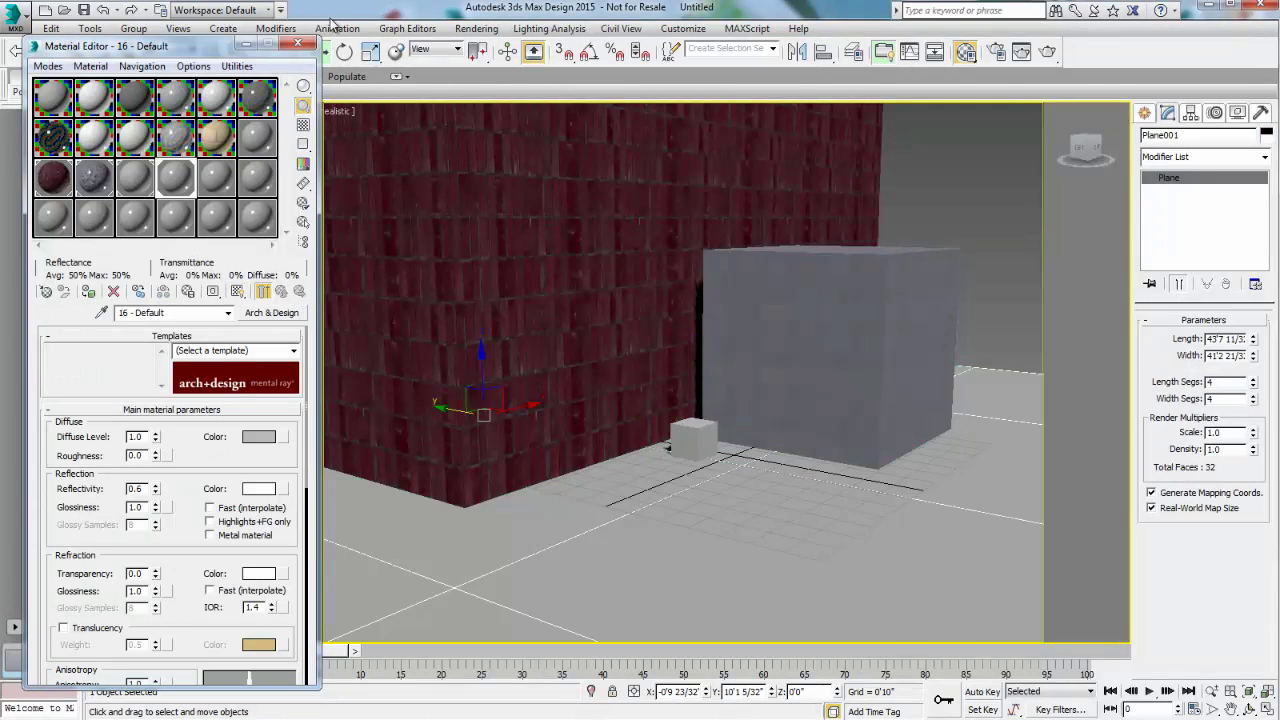
left_click(297, 44)
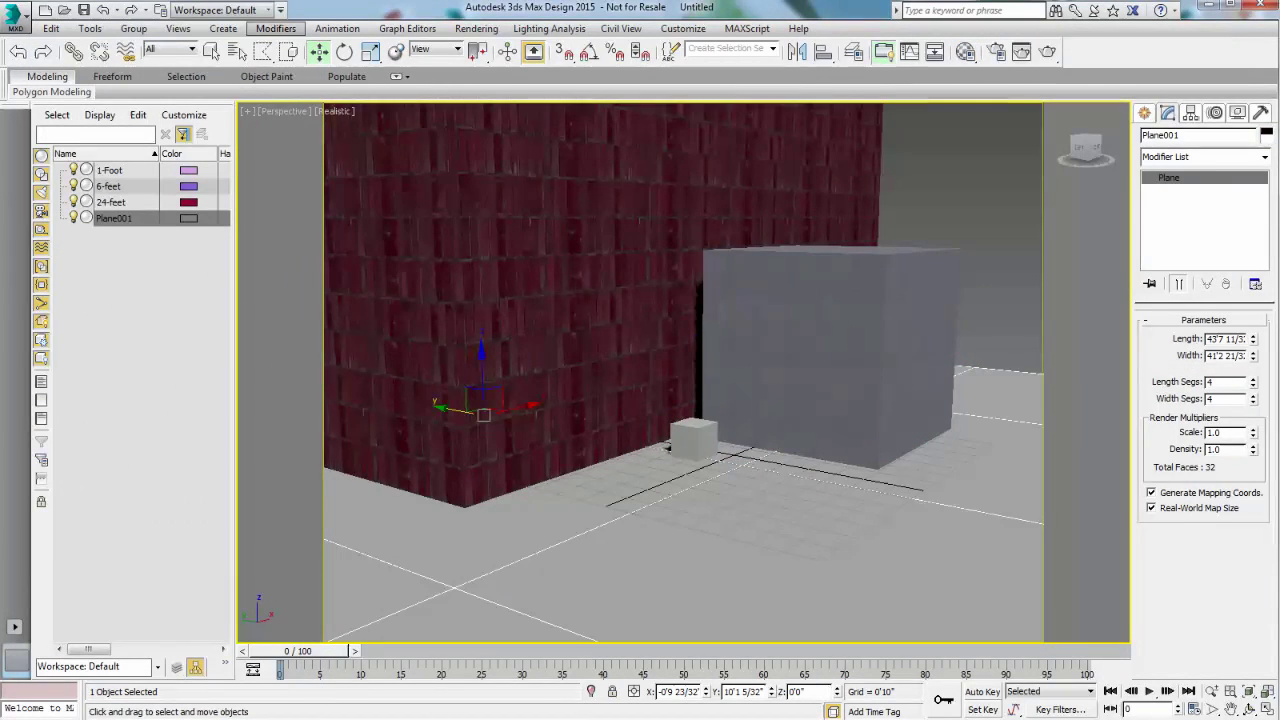
left_click(1051, 56)
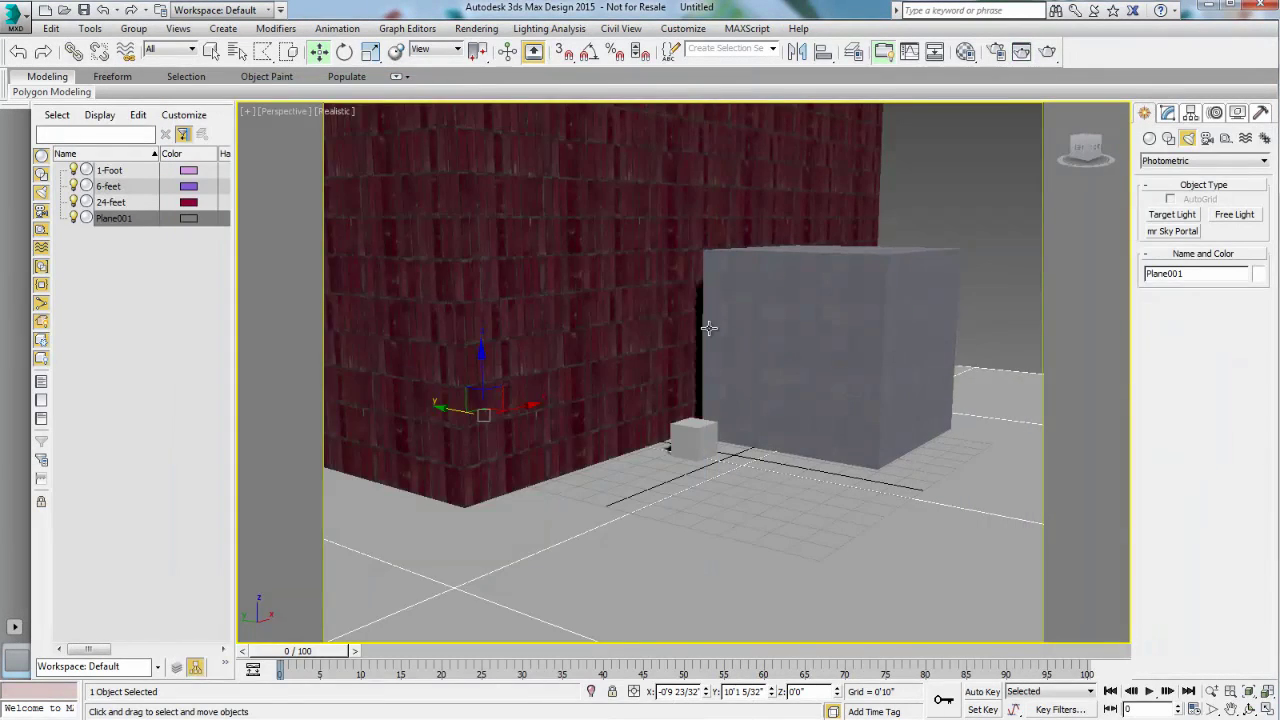
In Front view, drag a photometric target light from high above down onto the box.
key("f")
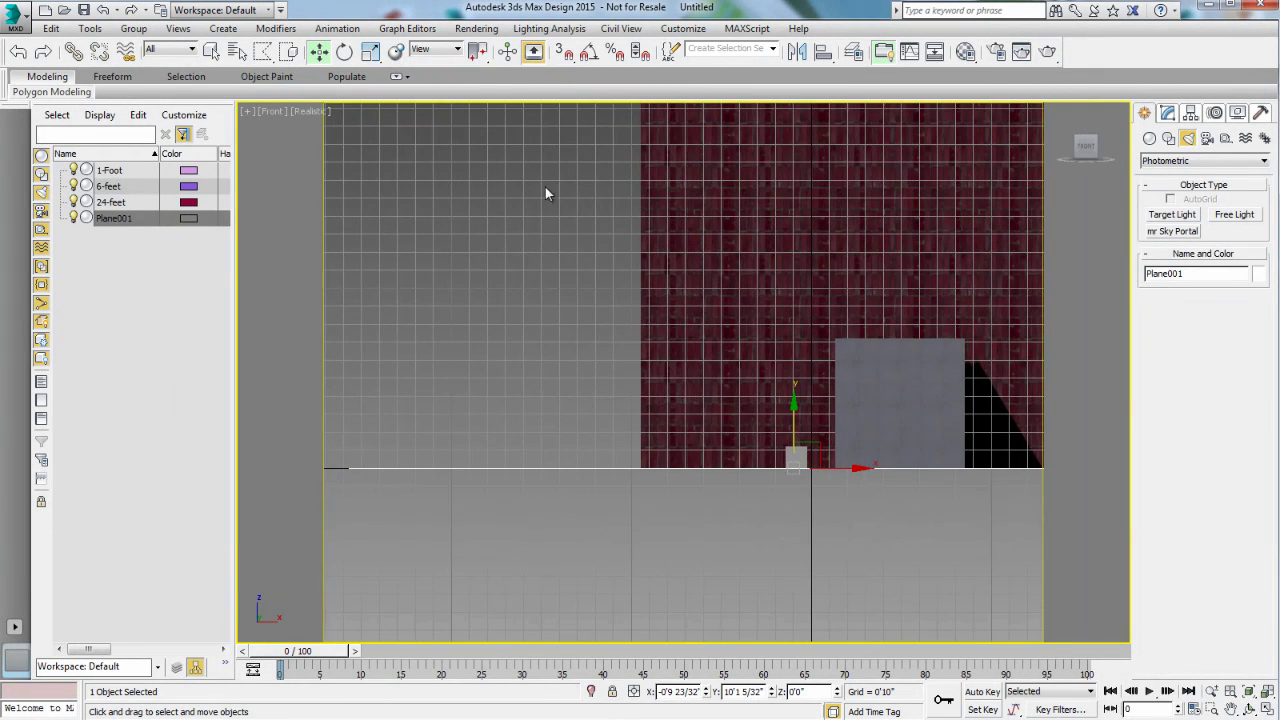
left_click(1171, 214)
left_click_drag(423, 148, 624, 408)
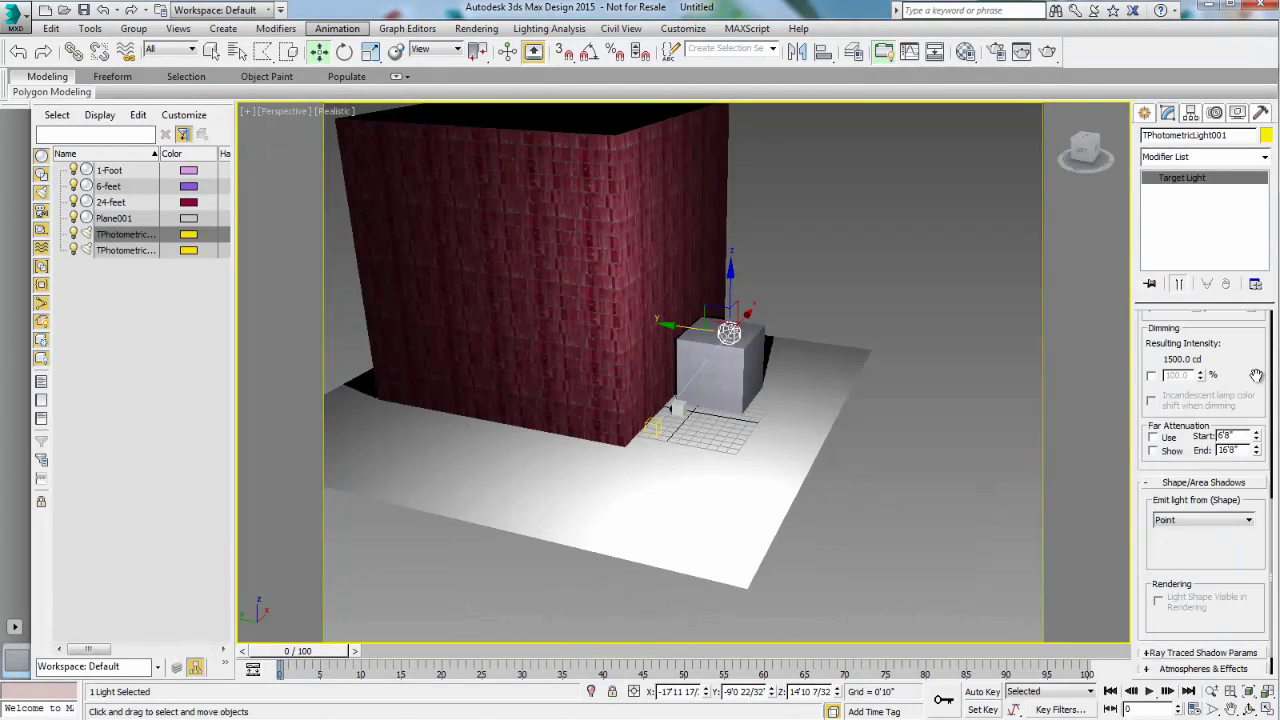
left_click_drag(1256, 375, 1253, 690)
left_click_drag(1199, 431, 1209, 333)
Try Spotlight distribution, 40W Bulb and 50W Halogen templates, settling on Recessed 75W Lamp (web).
left_click(1210, 353)
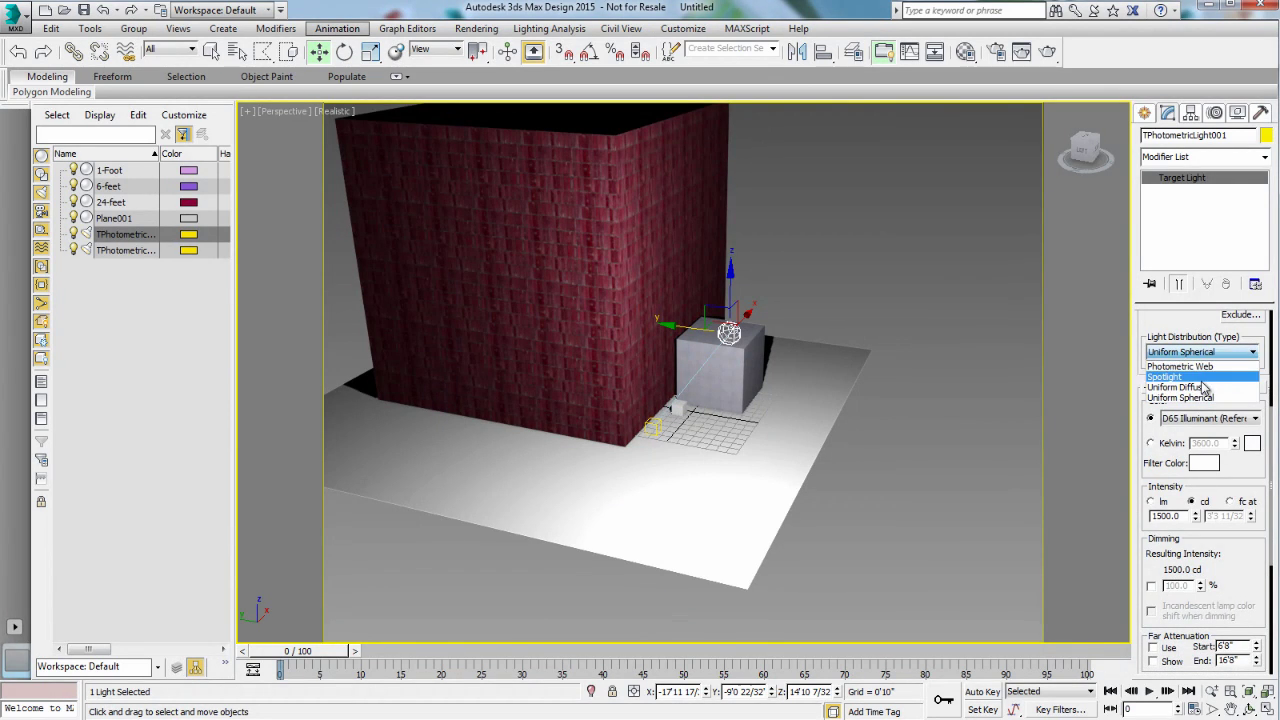
left_click(1201, 377)
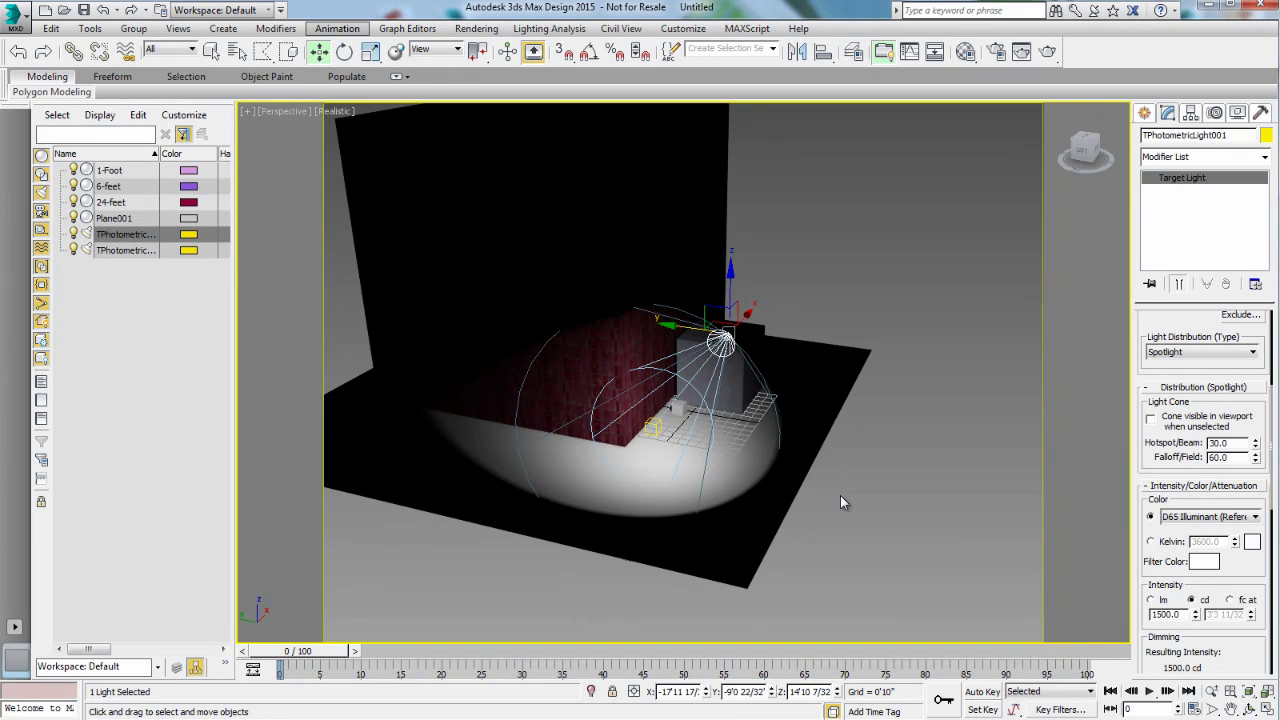
left_click(1205, 353)
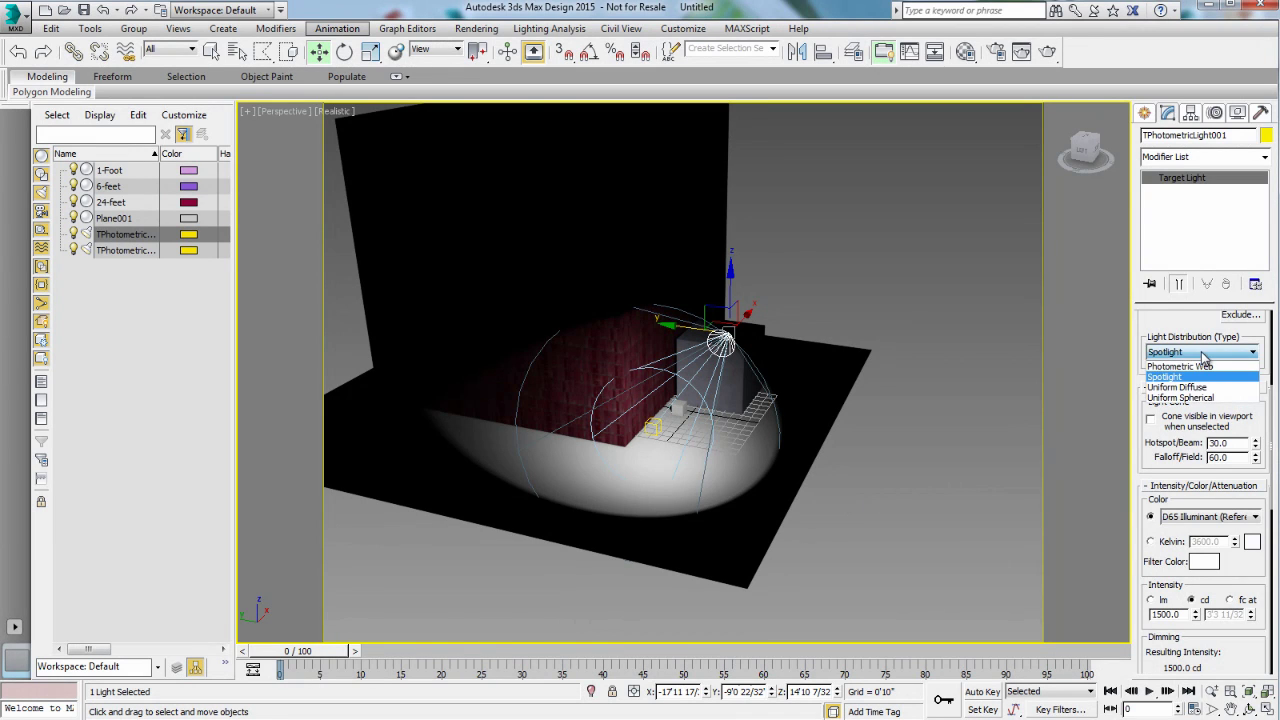
left_click(1180, 398)
left_click(1261, 390)
left_click(1241, 416)
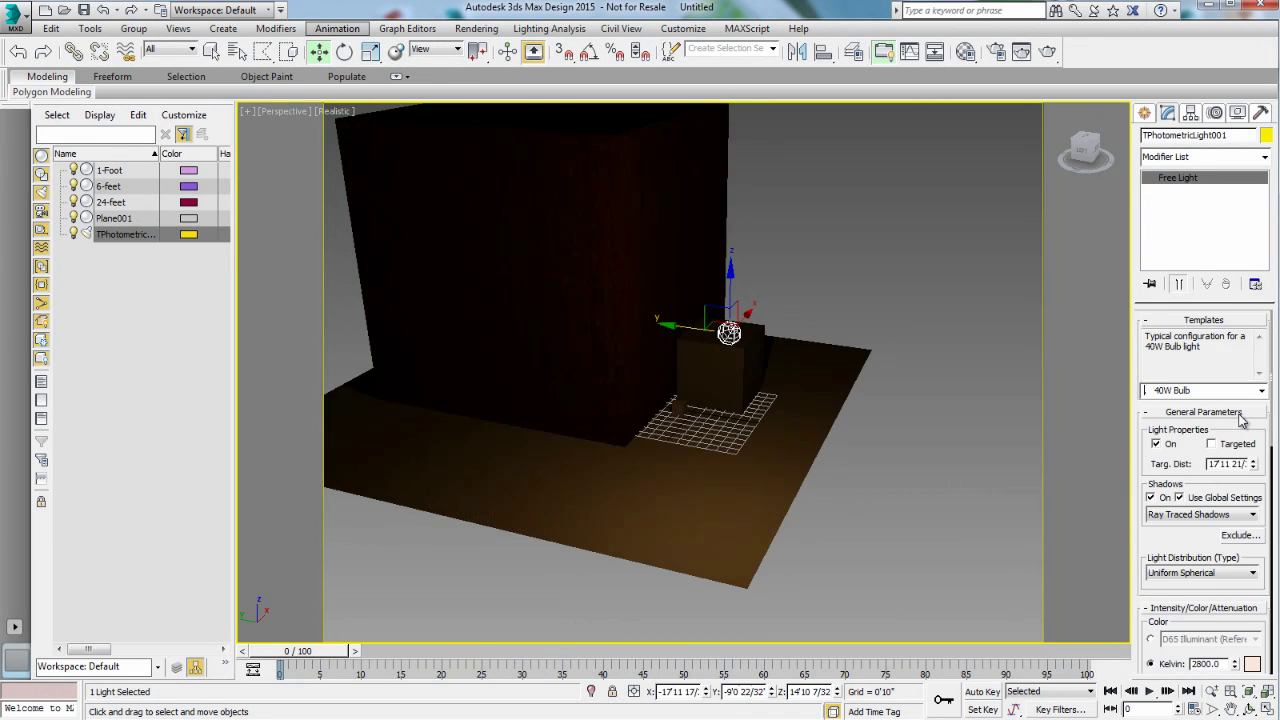
left_click(1264, 394)
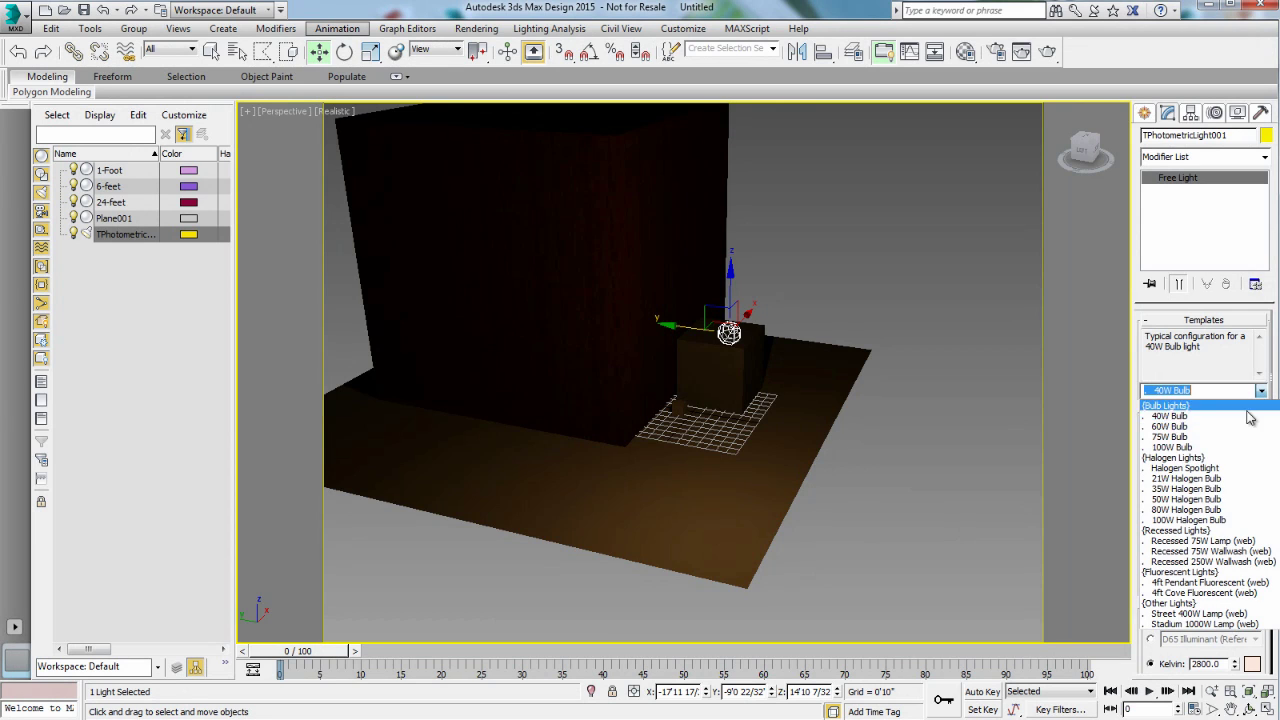
left_click(1238, 507)
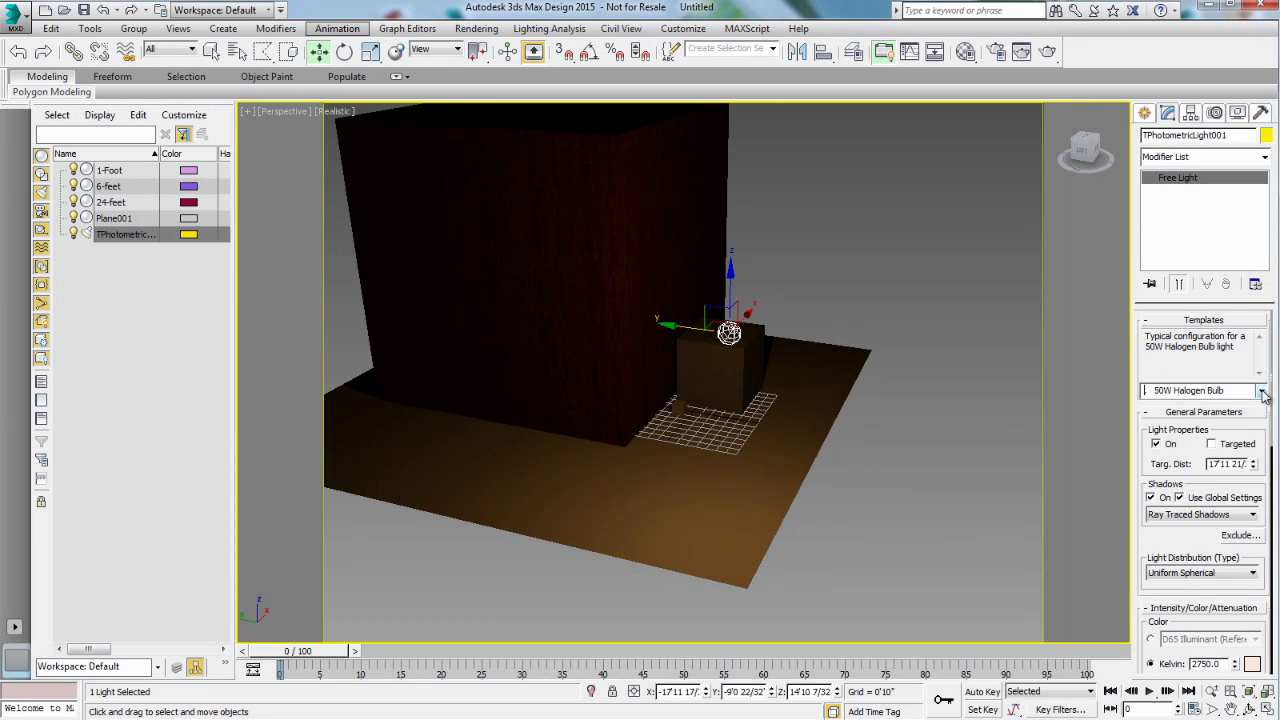
left_click(1264, 394)
left_click(1205, 537)
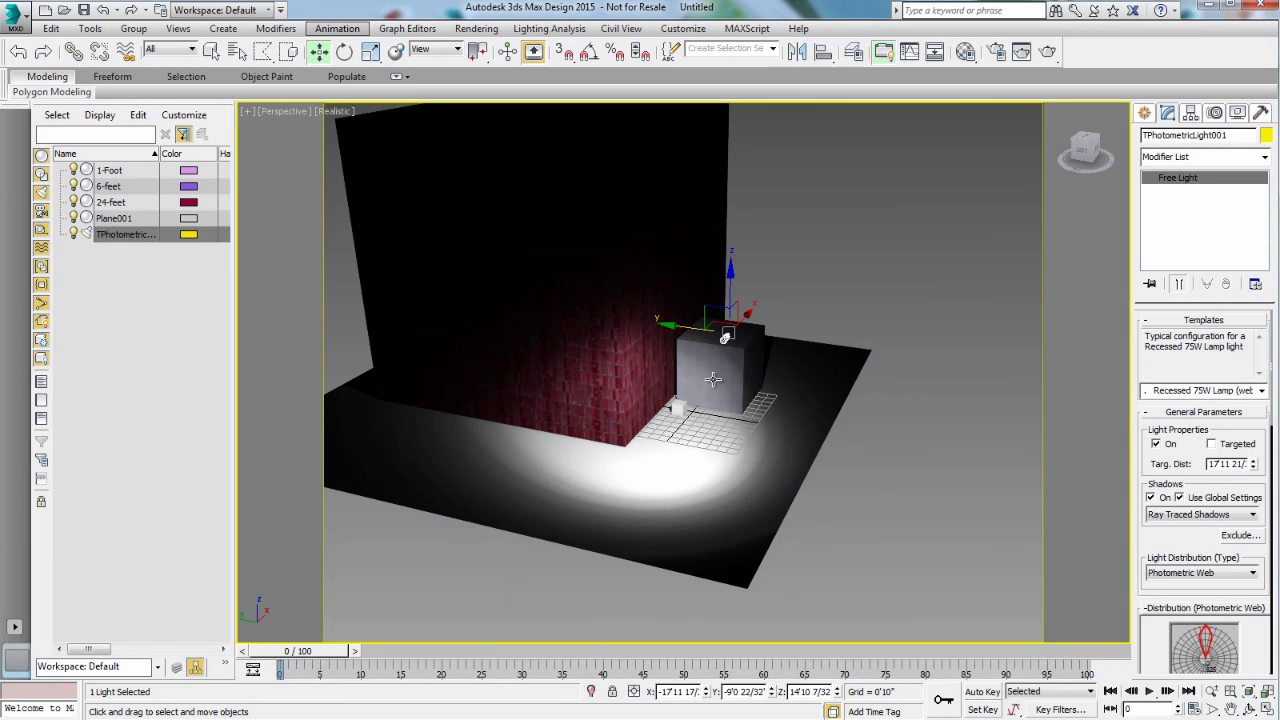
Raise the light higher above the box and orbit the view to face the brick wall.
left_click_drag(722, 337, 778, 250)
middle_click_drag(681, 396, 692, 445, "alt")
left_click(1250, 708)
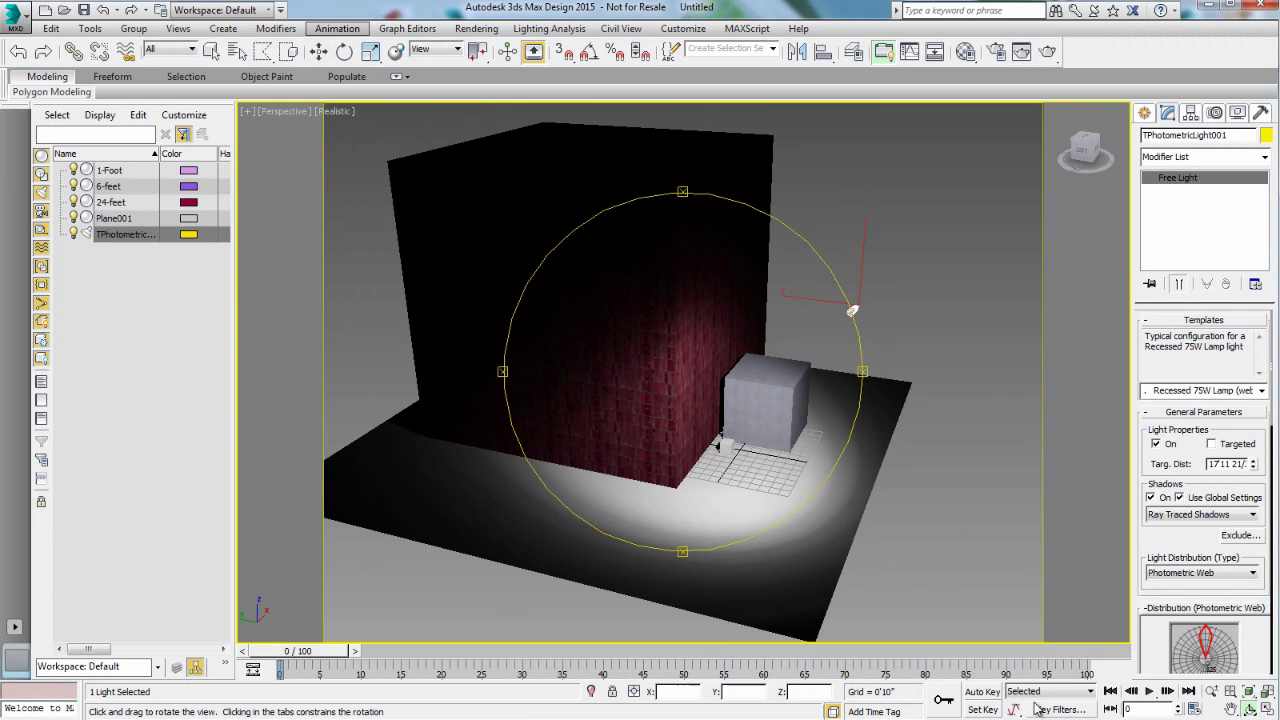
left_click_drag(715, 481, 683, 363)
scroll(683, 363, "up", 2)
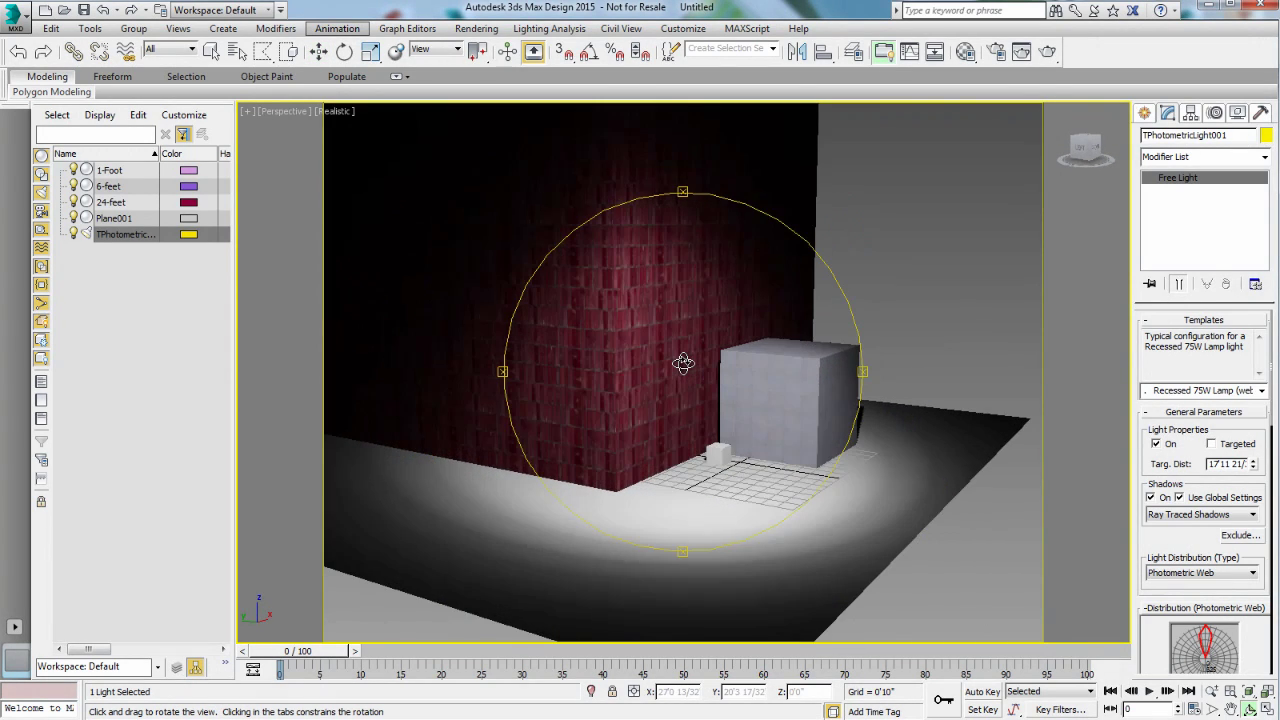
Draw a Populate idle area on the floor in front of the boxes to add a person.
left_click(347, 76)
left_click(269, 123)
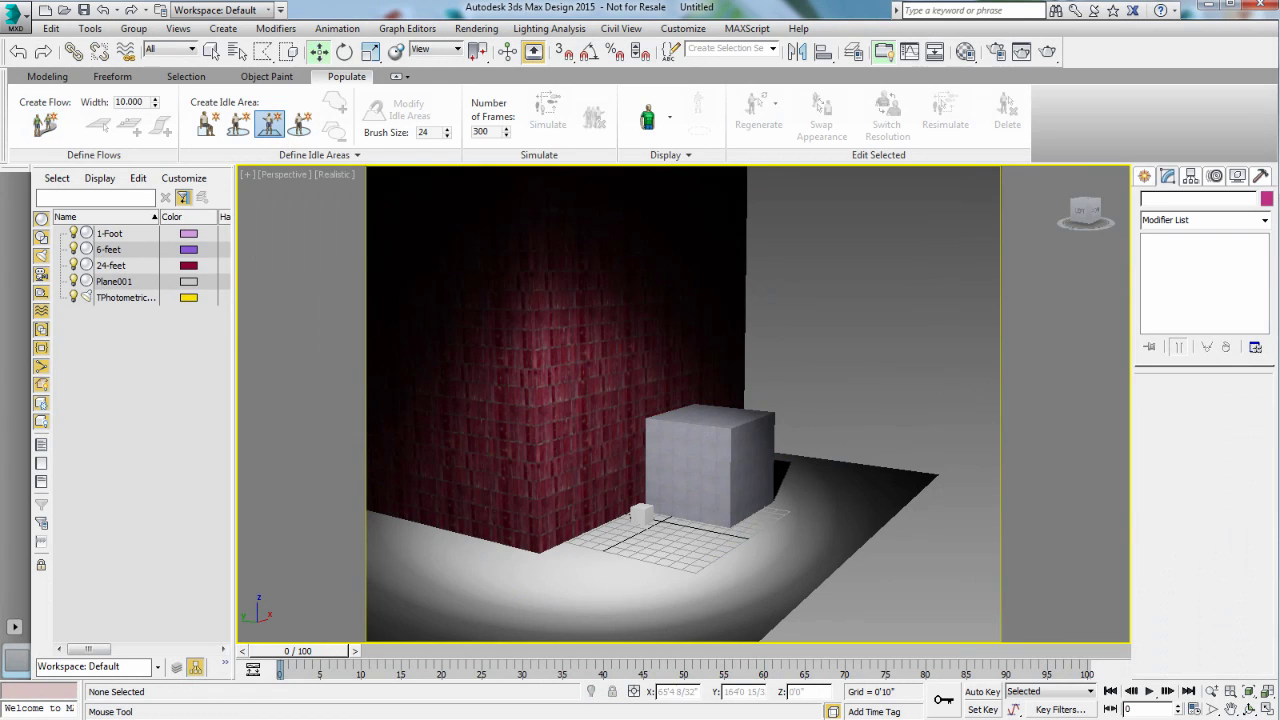
mouse_move(673, 531)
left_mouse_down()
mouse_move(690, 590)
mouse_move(684, 660)
mouse_move(815, 590)
left_mouse_up()
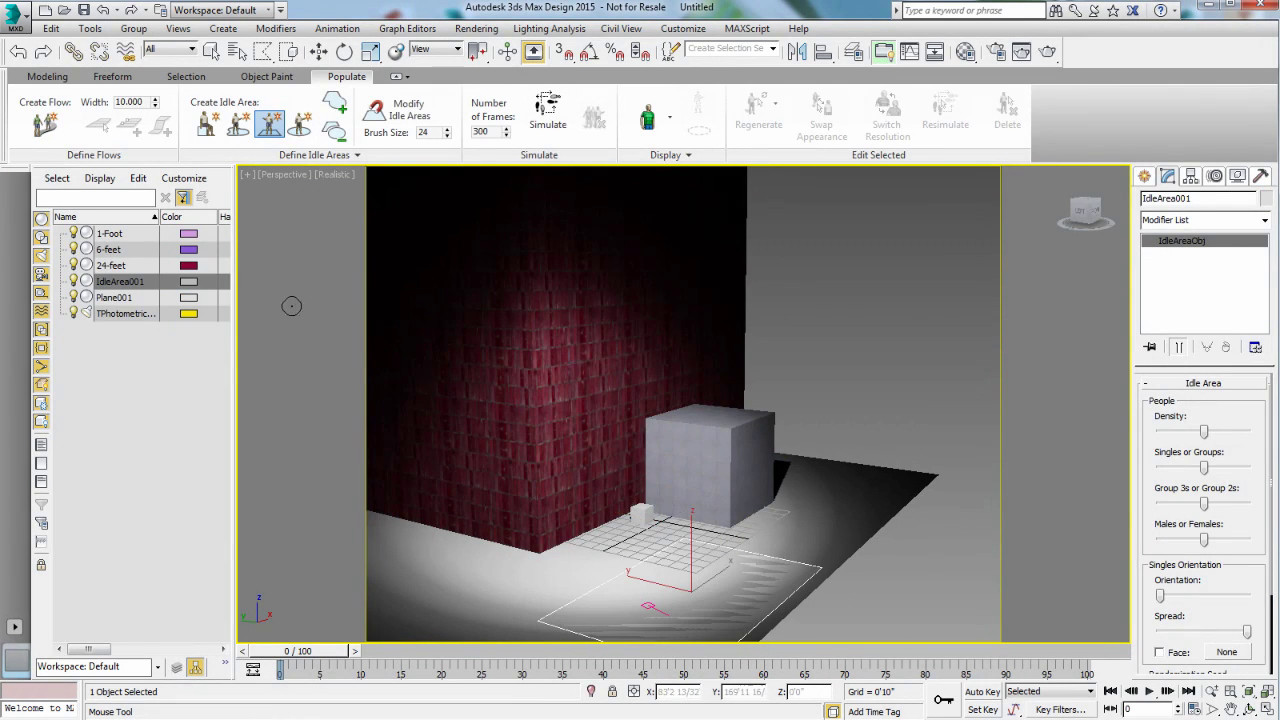
middle_click_drag(648, 555, 670, 530)
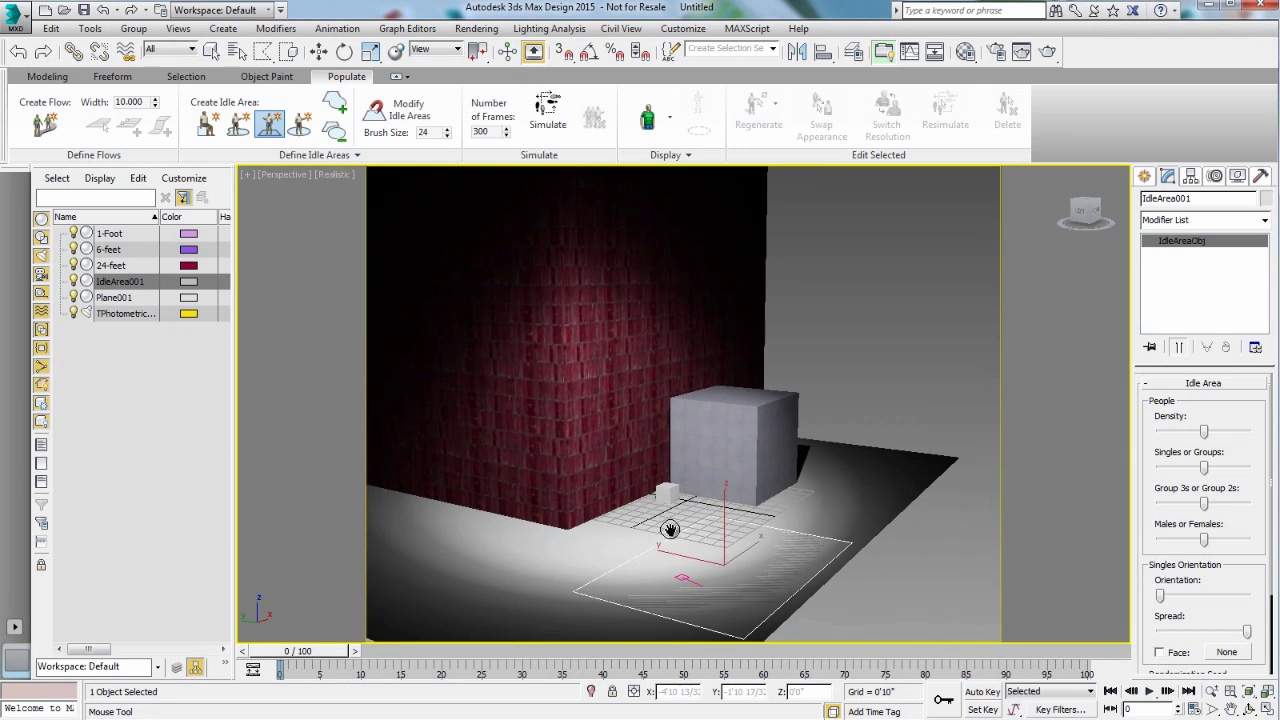
middle_click_drag(312, 333, 617, 503, "alt")
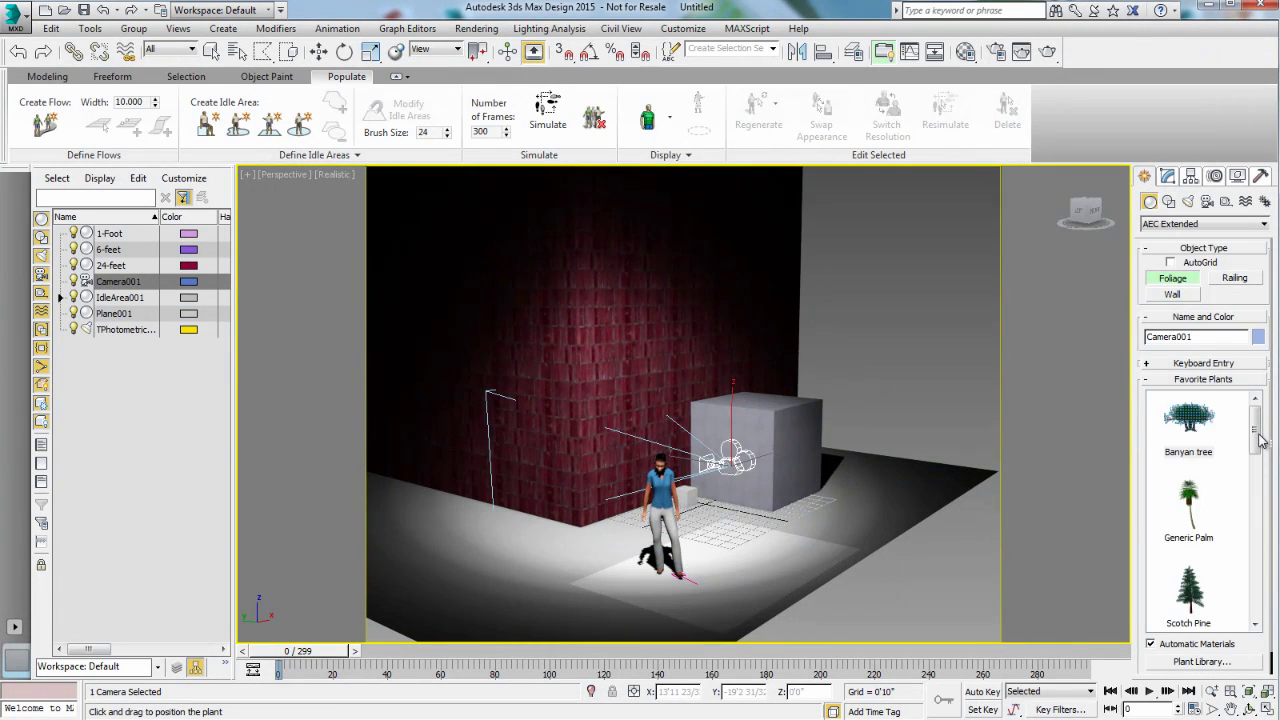
Plant an American Elm foliage tree behind the box.
left_click_drag(1256, 415, 1258, 525)
left_click(1190, 462)
left_click_drag(810, 612, 857, 474)
Place a Society Garlic plant beside the person near the wall.
left_click_drag(1256, 515, 1263, 400)
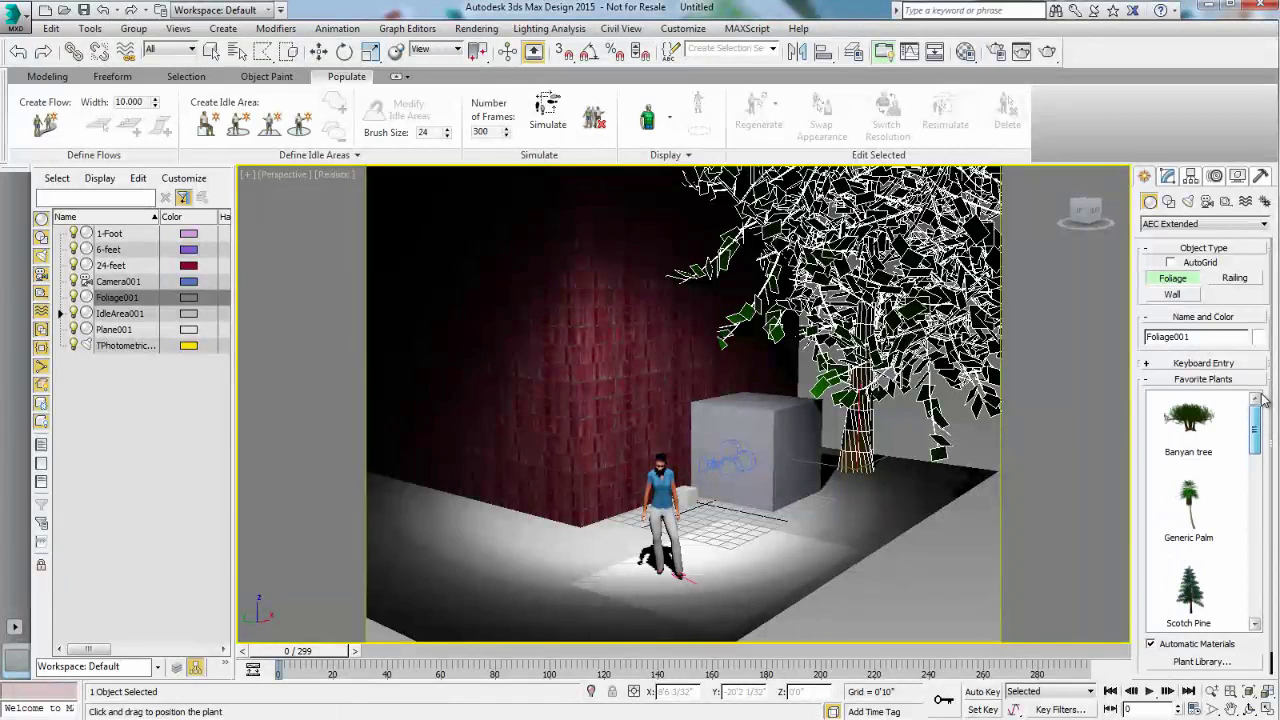
left_click_drag(1263, 400, 1268, 553)
left_click(1190, 522)
mouse_move(592, 545)
left_mouse_down()
mouse_move(606, 524)
mouse_move(582, 570)
mouse_move(597, 548)
left_mouse_up()
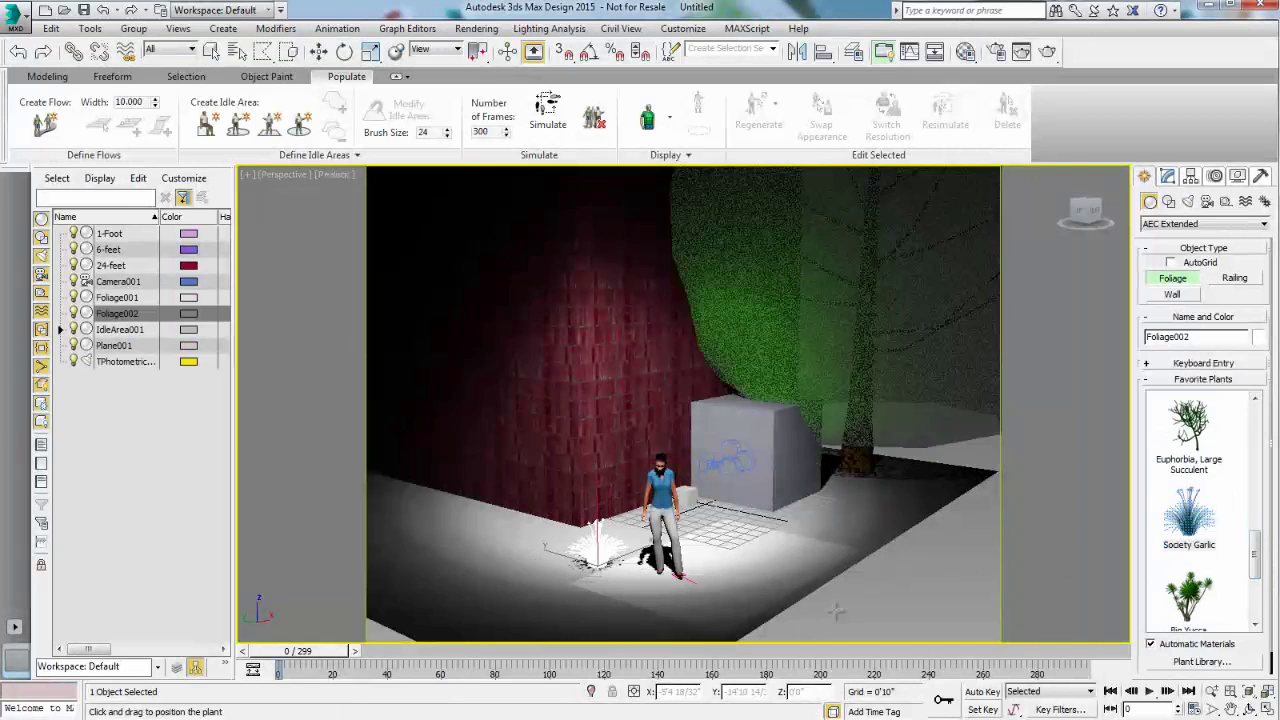
right_click(912, 602)
Set Viewport Canopy Mode to Never and the elm's Level-of-Detail to Medium to show full leaves.
left_click(902, 596)
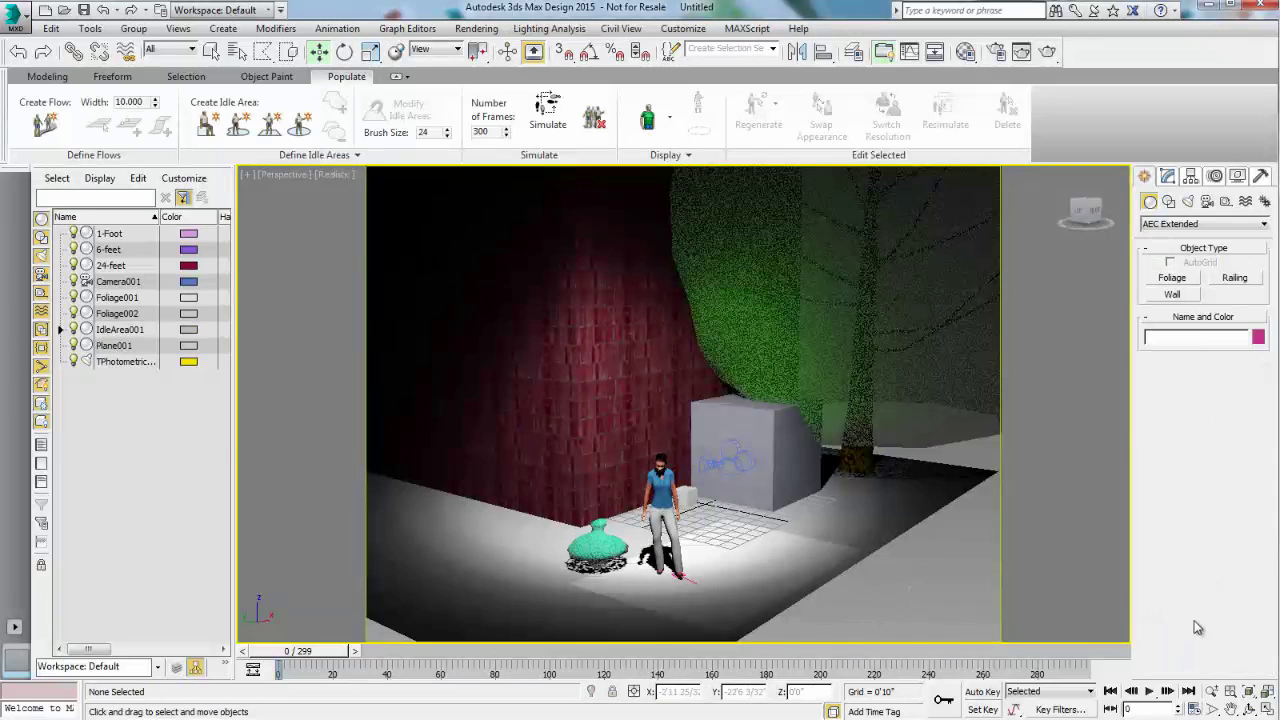
left_click(600, 549)
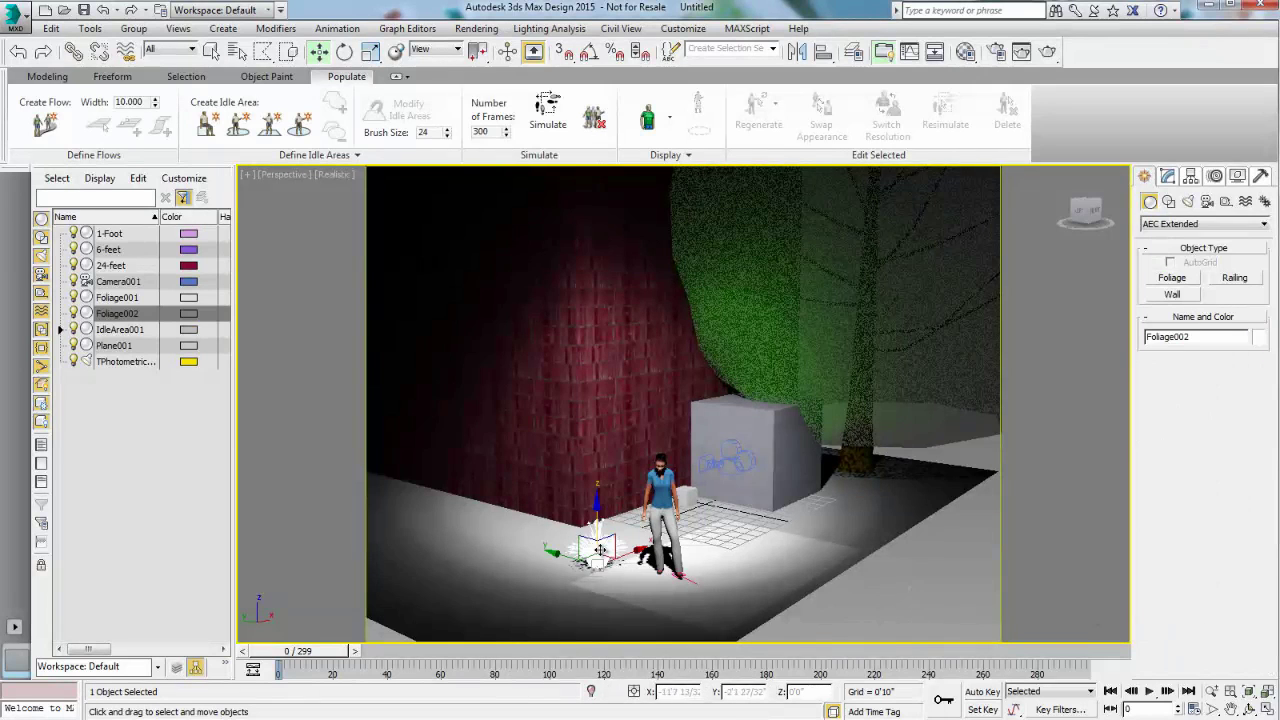
left_click(1167, 176)
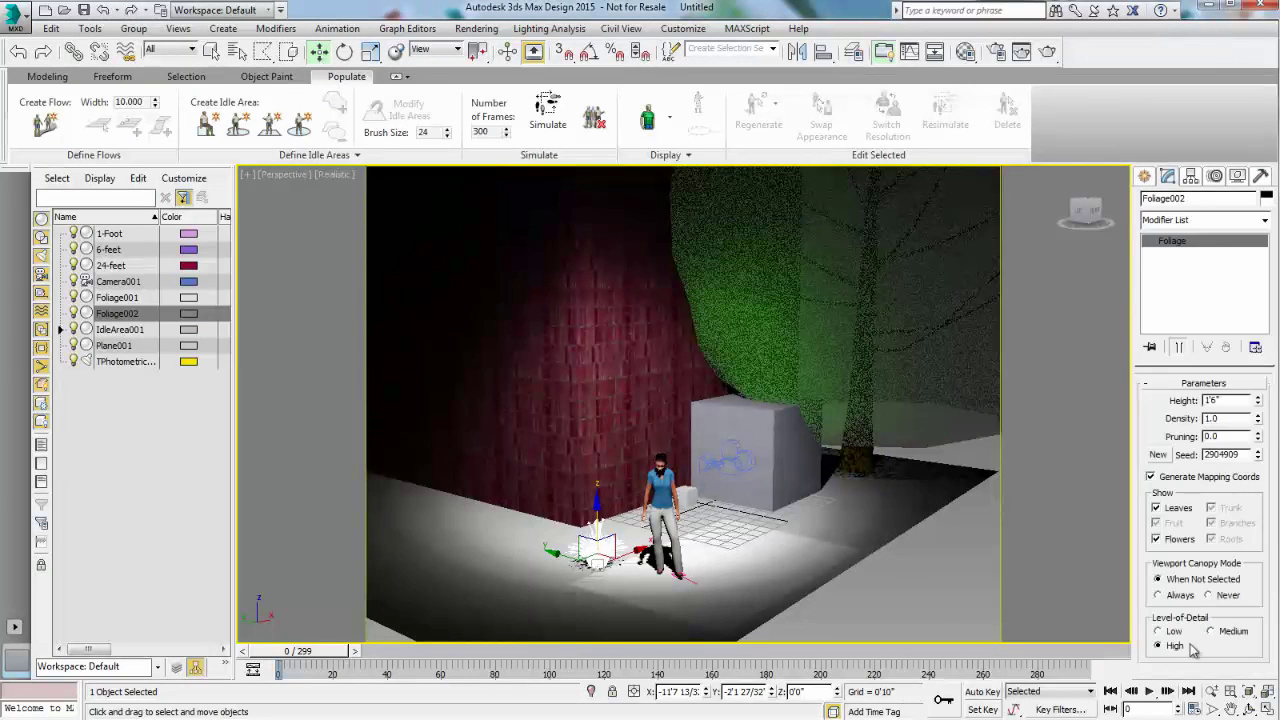
left_click(1209, 595)
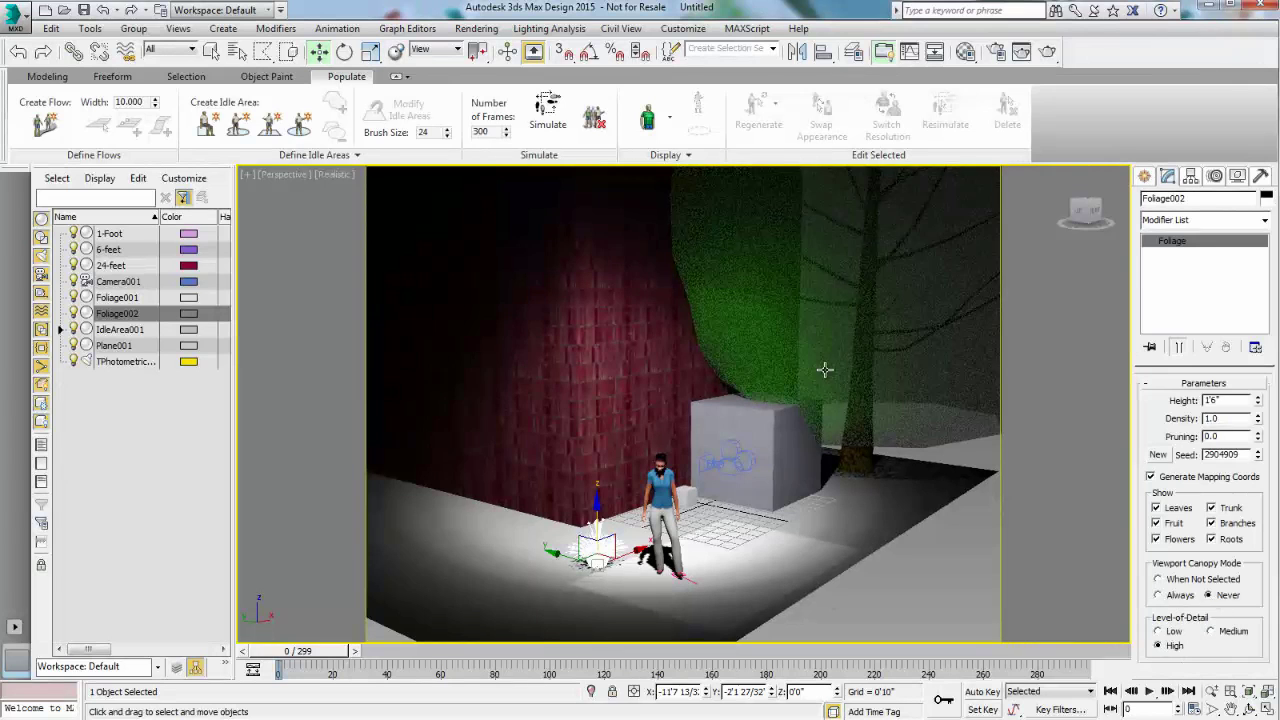
left_click(827, 370)
left_click(1212, 632)
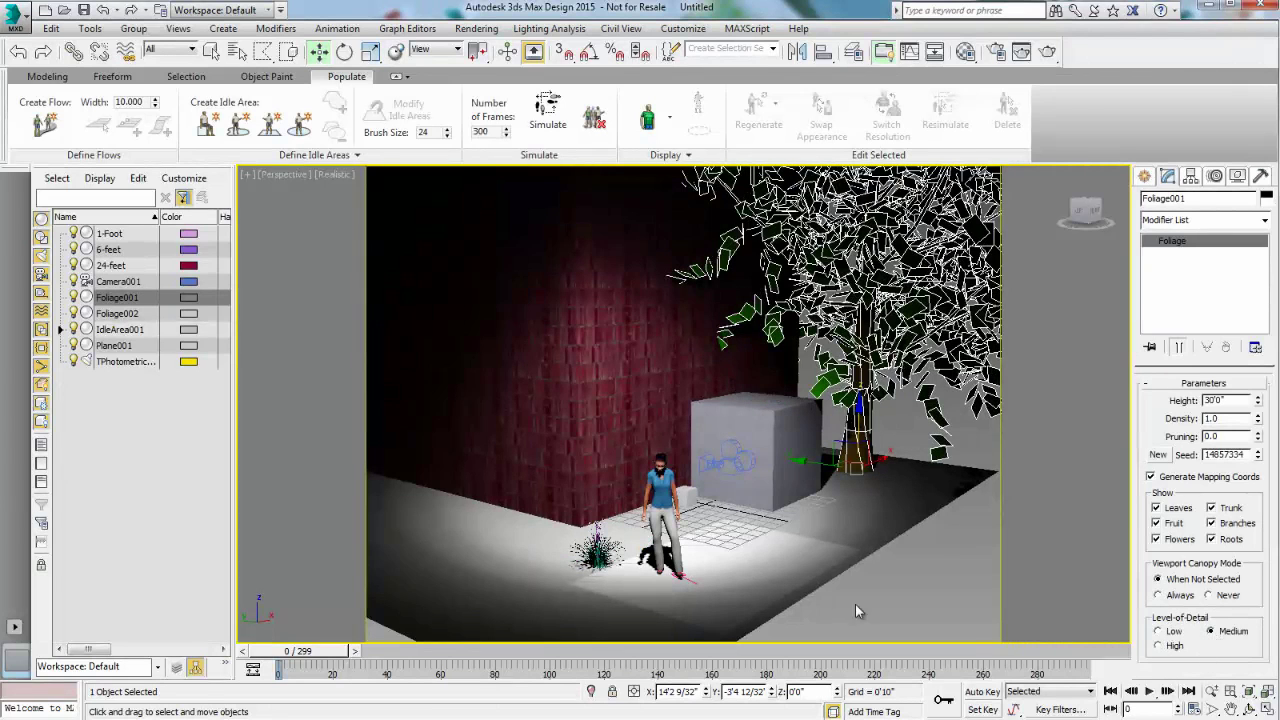
left_click(1034, 588)
left_click(887, 424)
left_click(1210, 595)
left_click(968, 618)
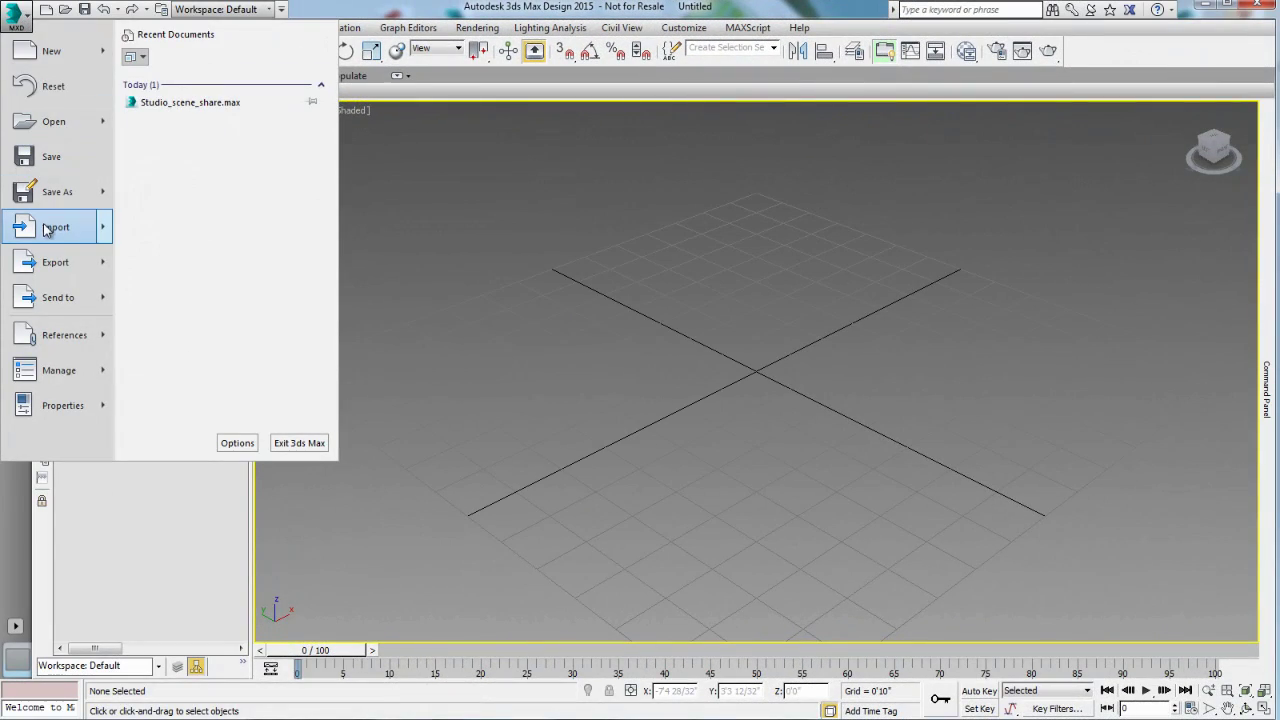
mouse_move(46, 231)
left_click(170, 78)
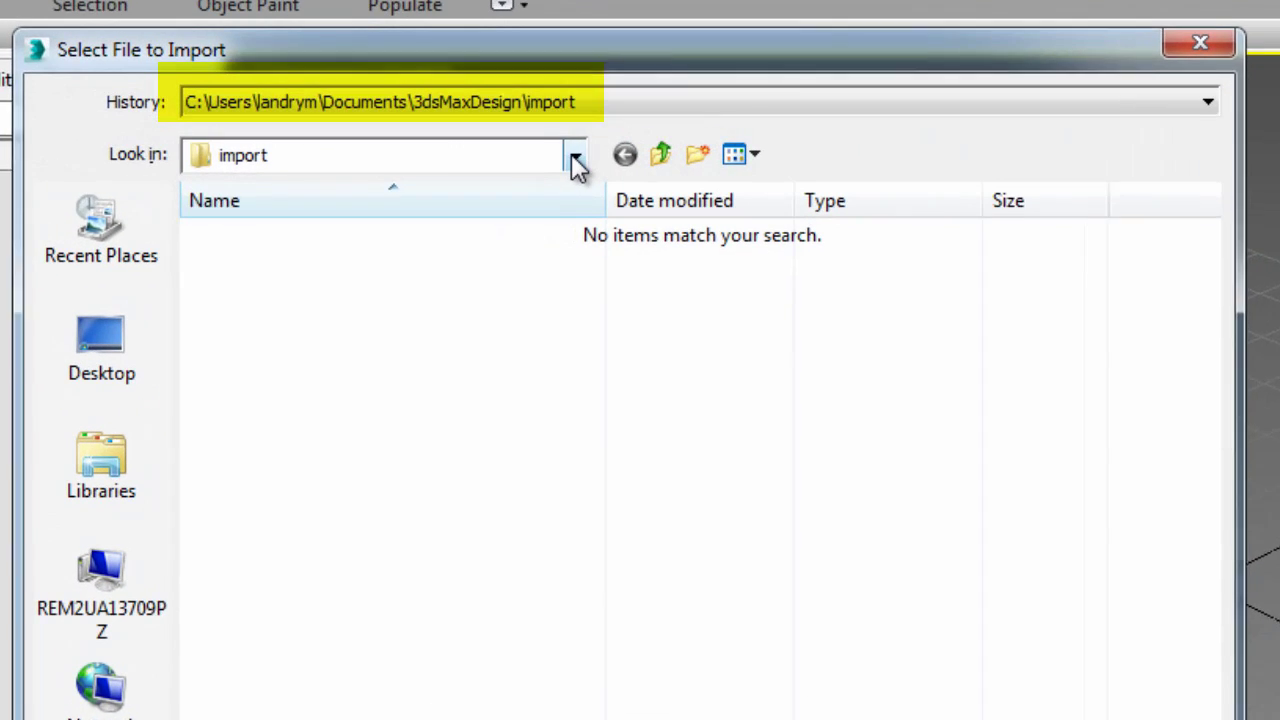
left_click(293, 64)
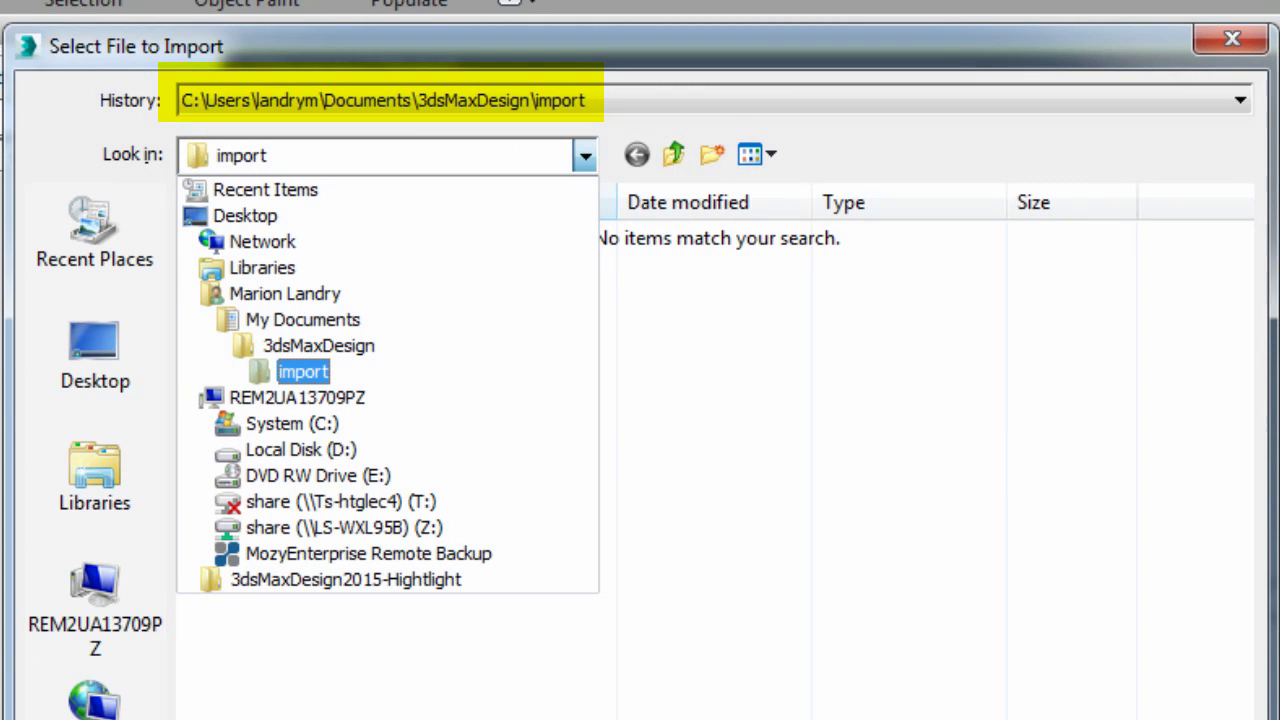
key("Escape")
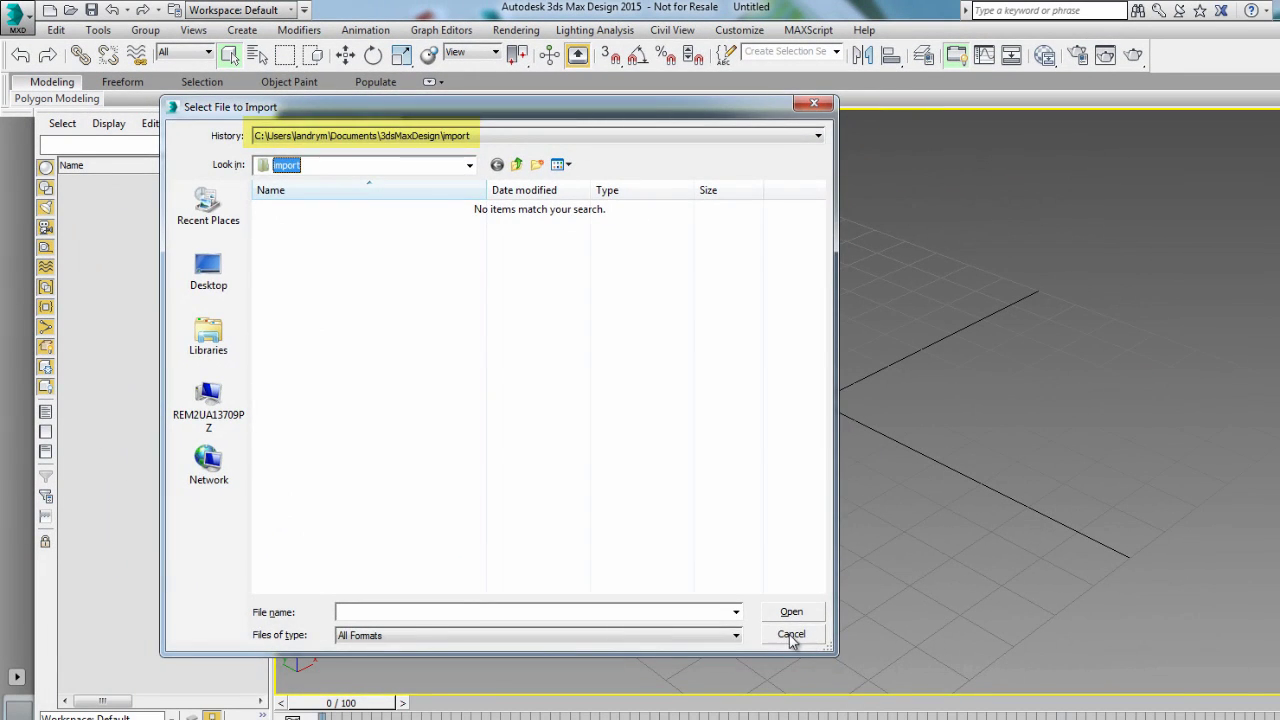
Dismiss the import dialog and browse the project folder chooser to C:\Desktop-Projects.
left_click(791, 636)
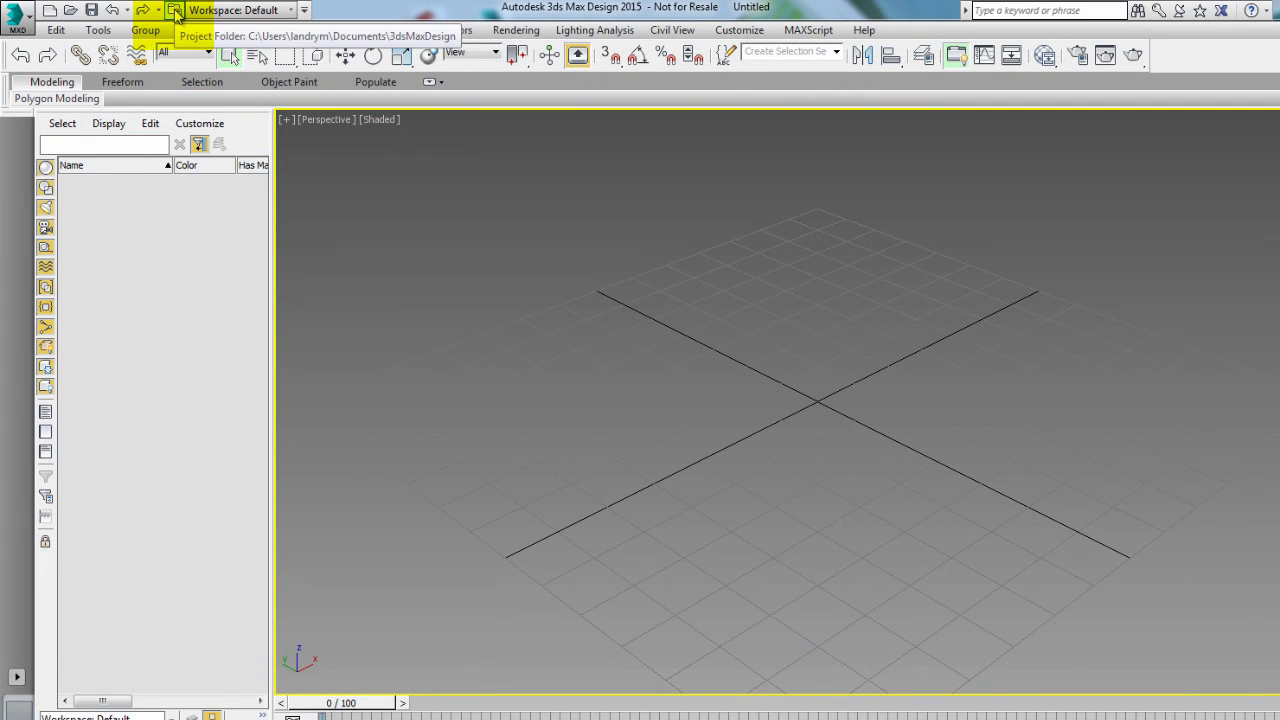
left_click(175, 12)
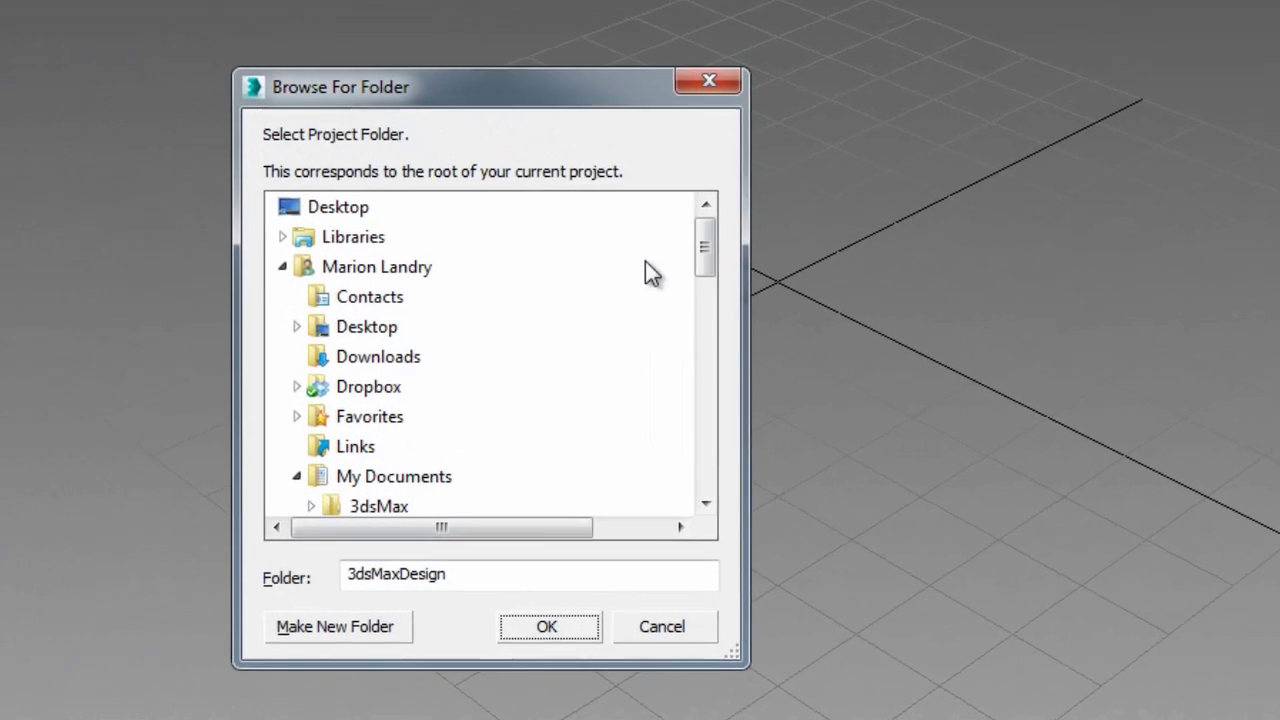
left_click_drag(632, 171, 632, 132)
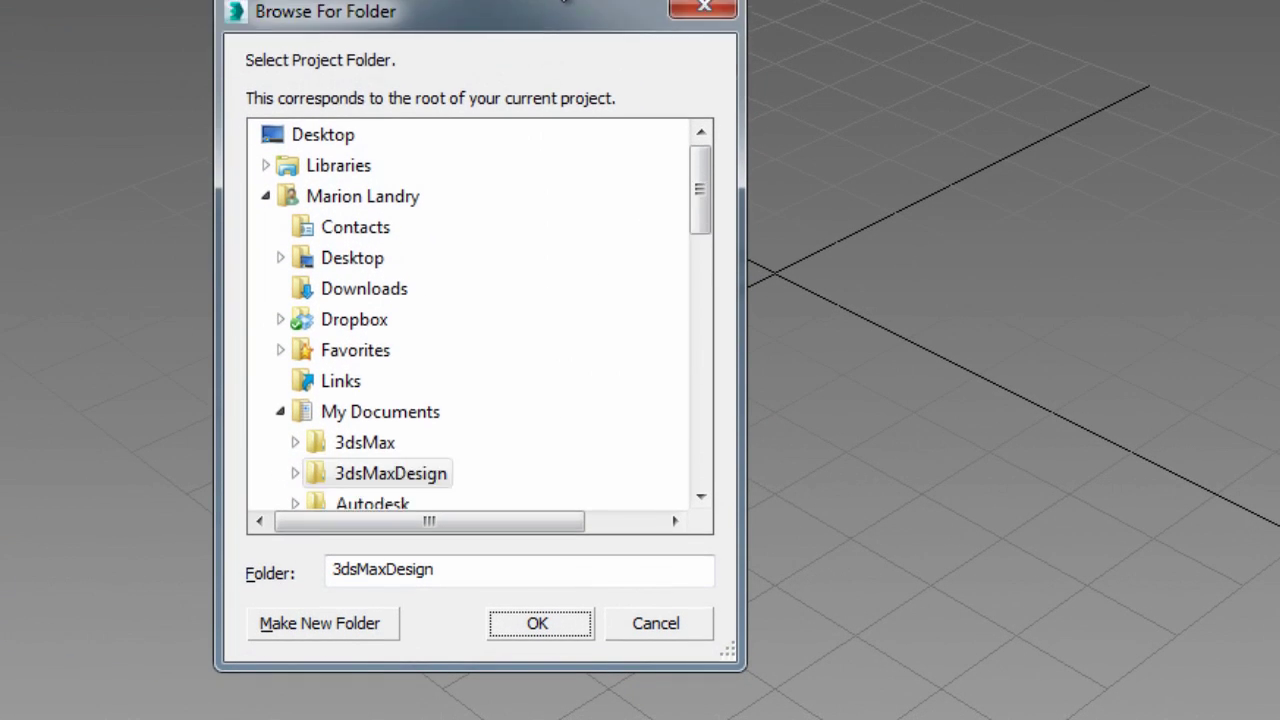
left_click_drag(565, 2, 565, 0)
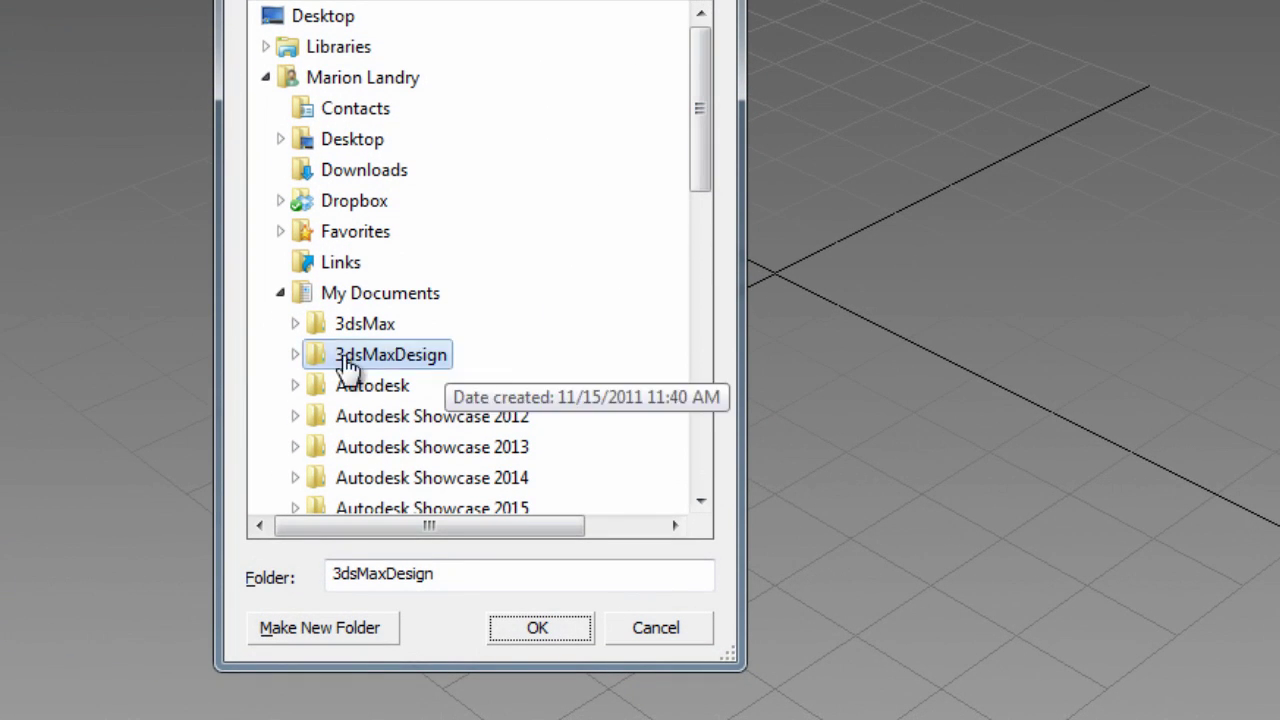
left_click(281, 293)
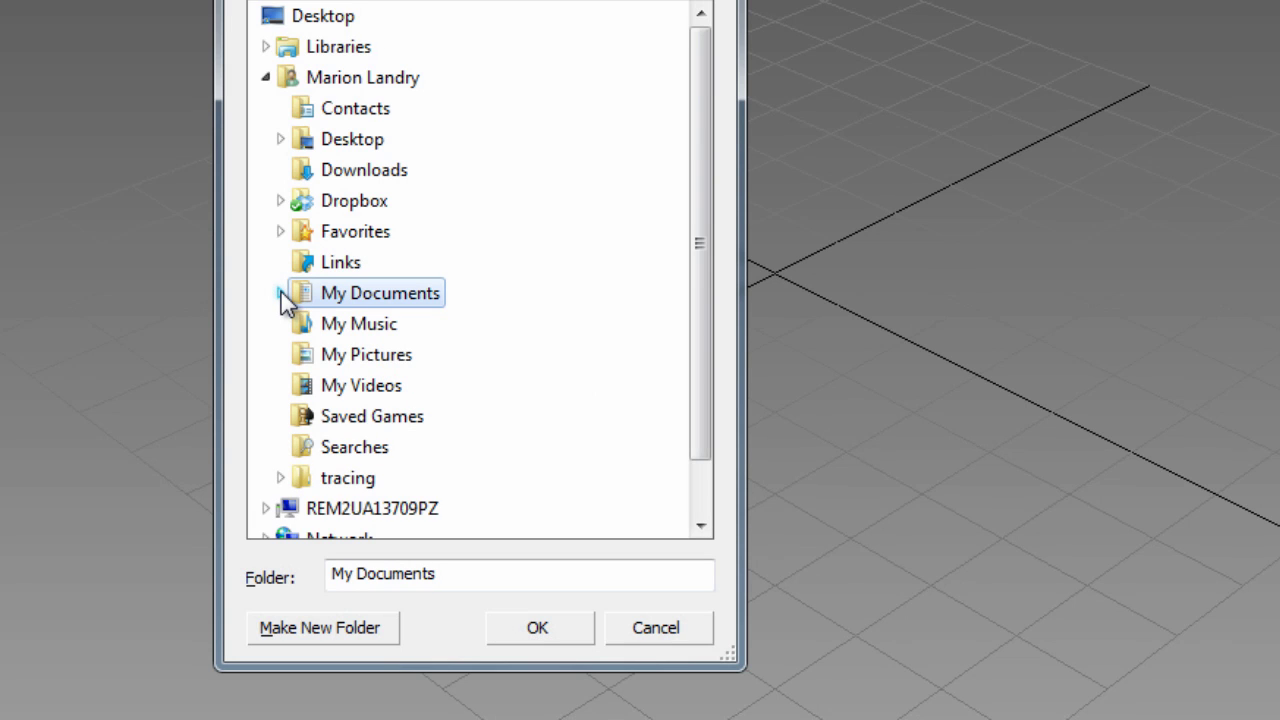
left_click_drag(704, 220, 697, 353)
left_click(266, 448)
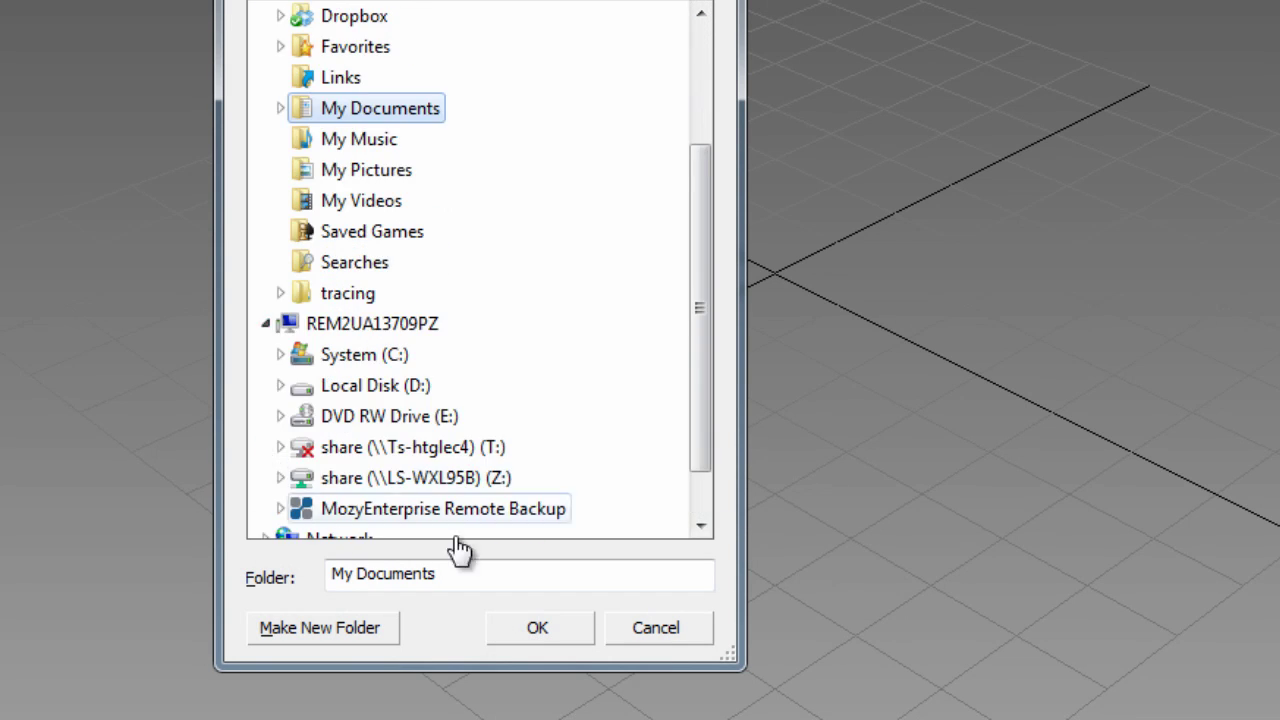
left_click(370, 354)
left_click_drag(704, 170, 703, 388)
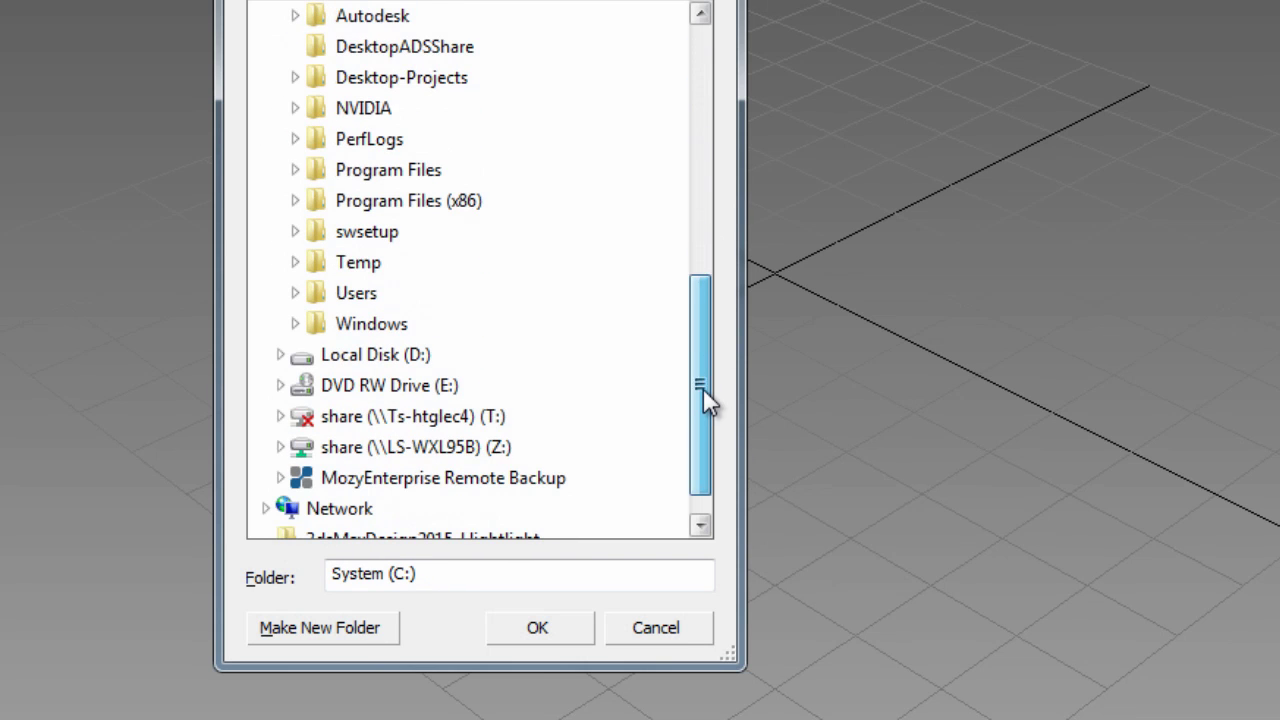
left_click(428, 80)
left_click_drag(700, 124, 701, 193)
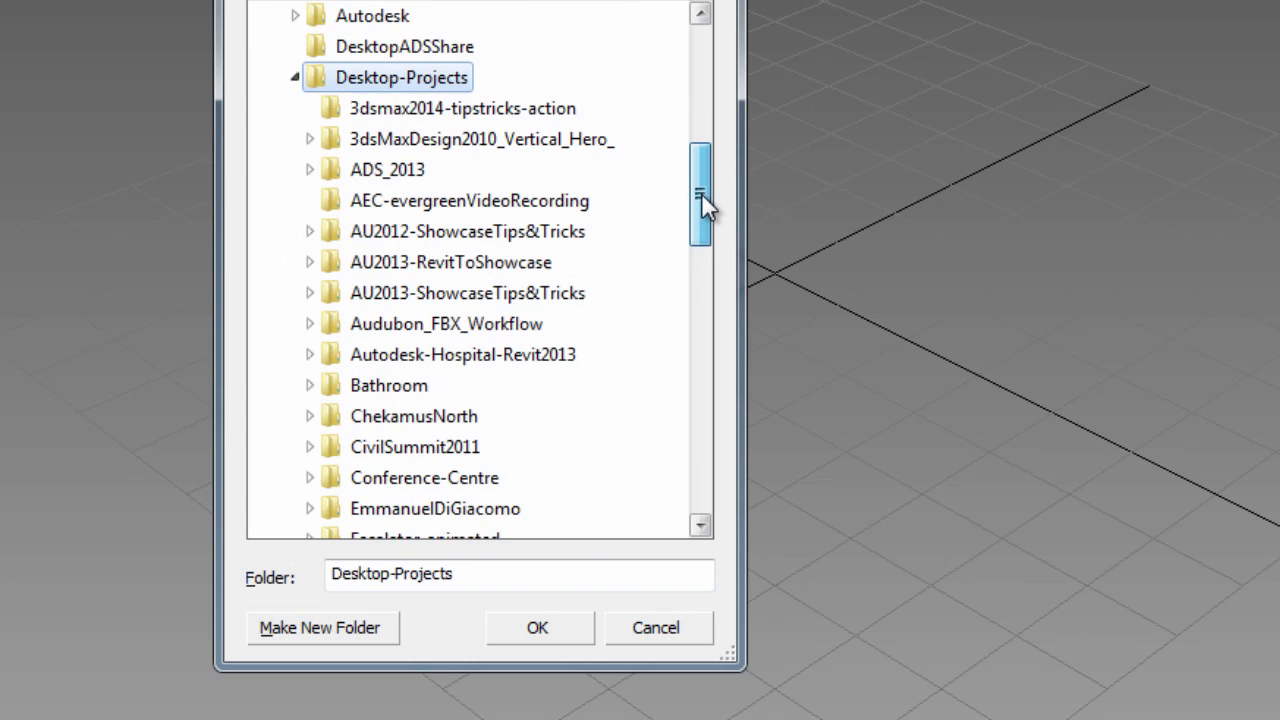
Create an InventorWorkflow folder in Desktop-Projects, set it as the project folder, and bring up Windows Explorer.
left_click(341, 632)
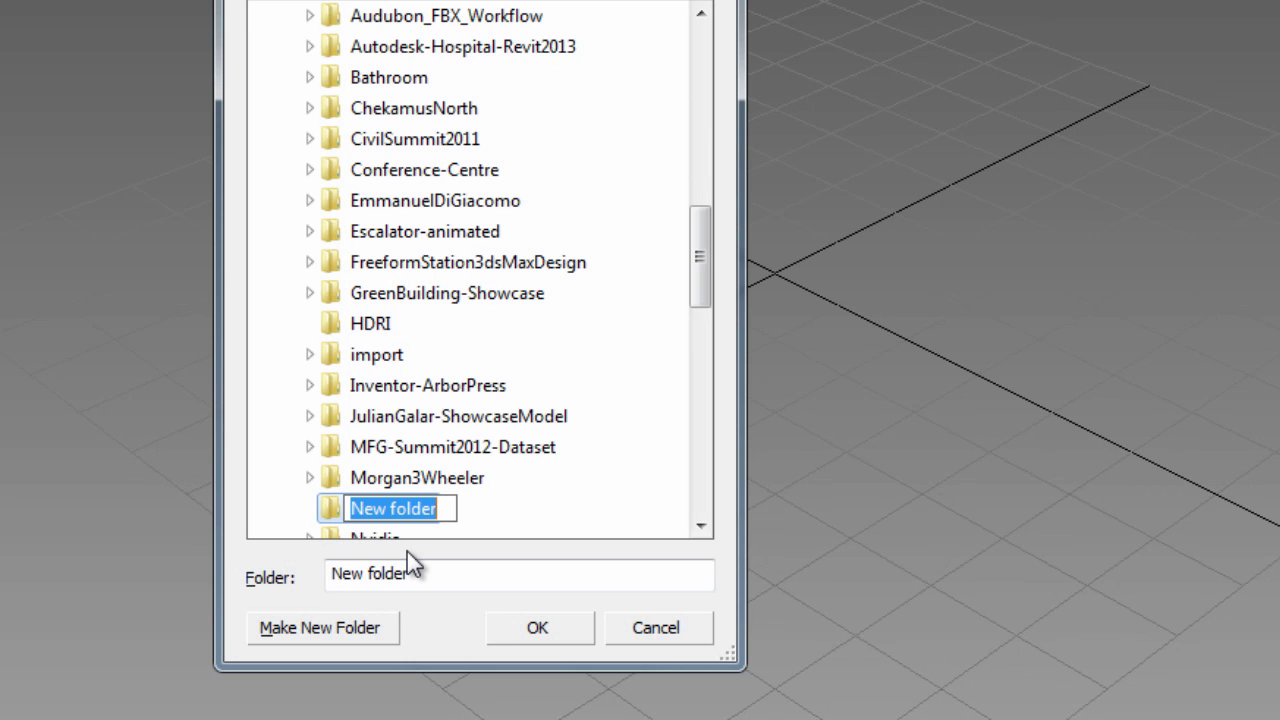
type("InventorWorkflow")
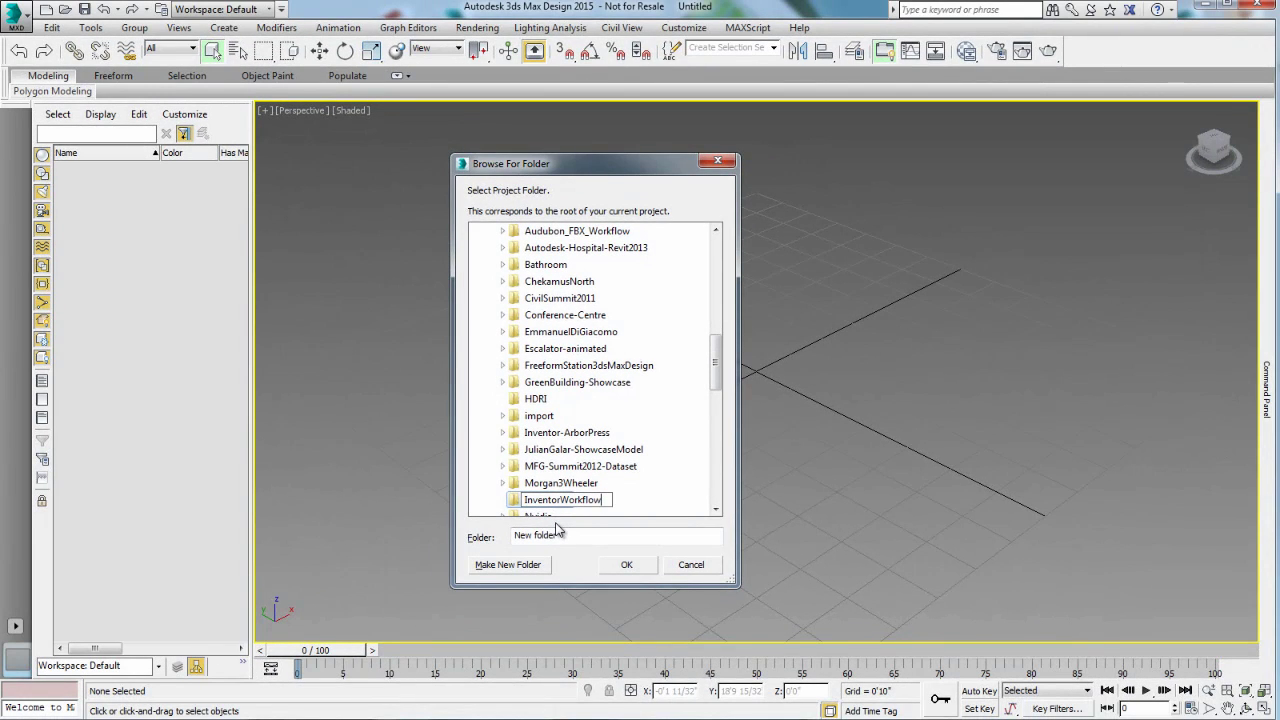
left_click(627, 565)
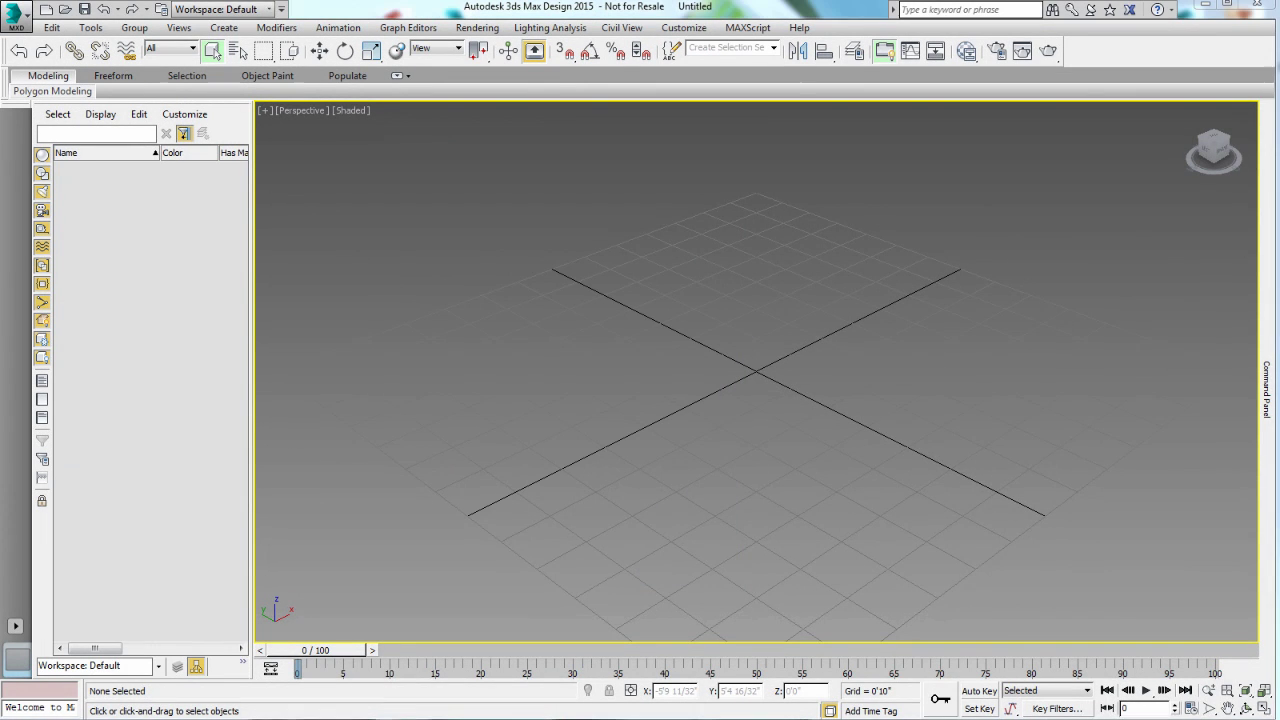
key("alt+Tab")
left_click_drag(400, 295, 471, 24)
In Explorer, open C:\Desktop-Projects\InventorWorkflow, confirm the import subfolder is empty, and return to InventorWorkflow.
left_click(118, 337)
double_click(316, 188)
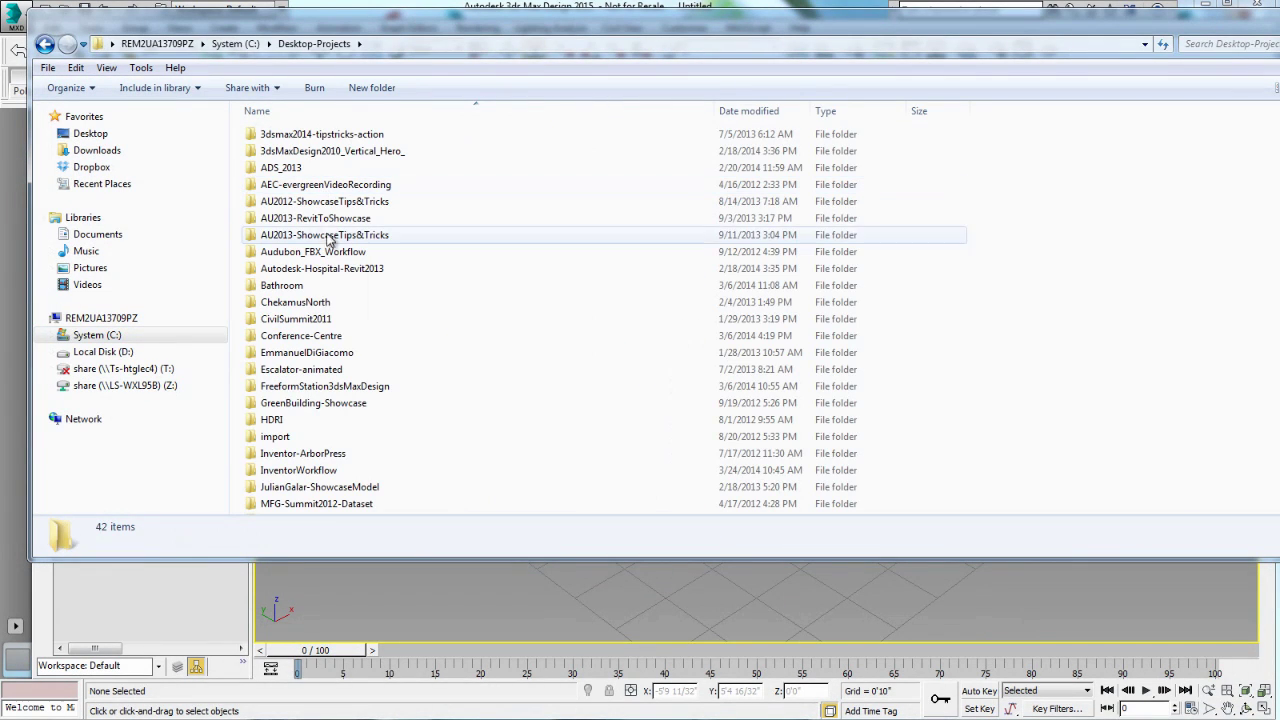
left_click(326, 476)
double_click(267, 476)
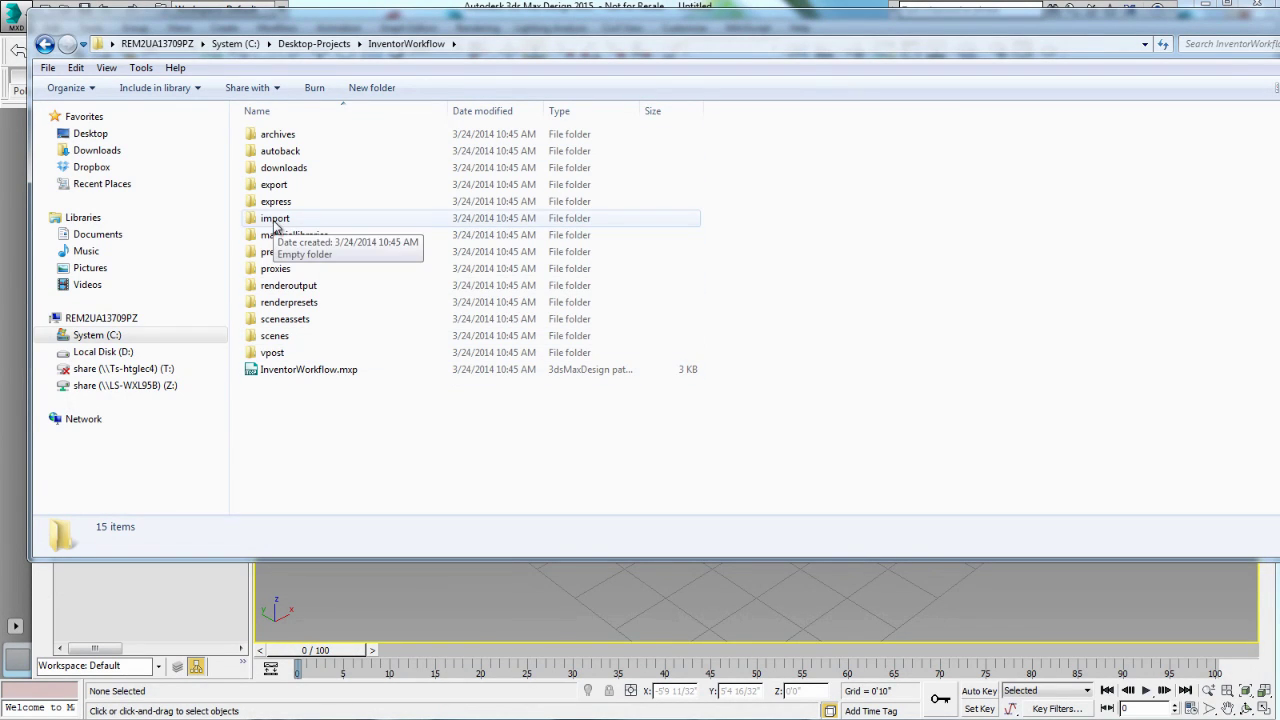
double_click(272, 222)
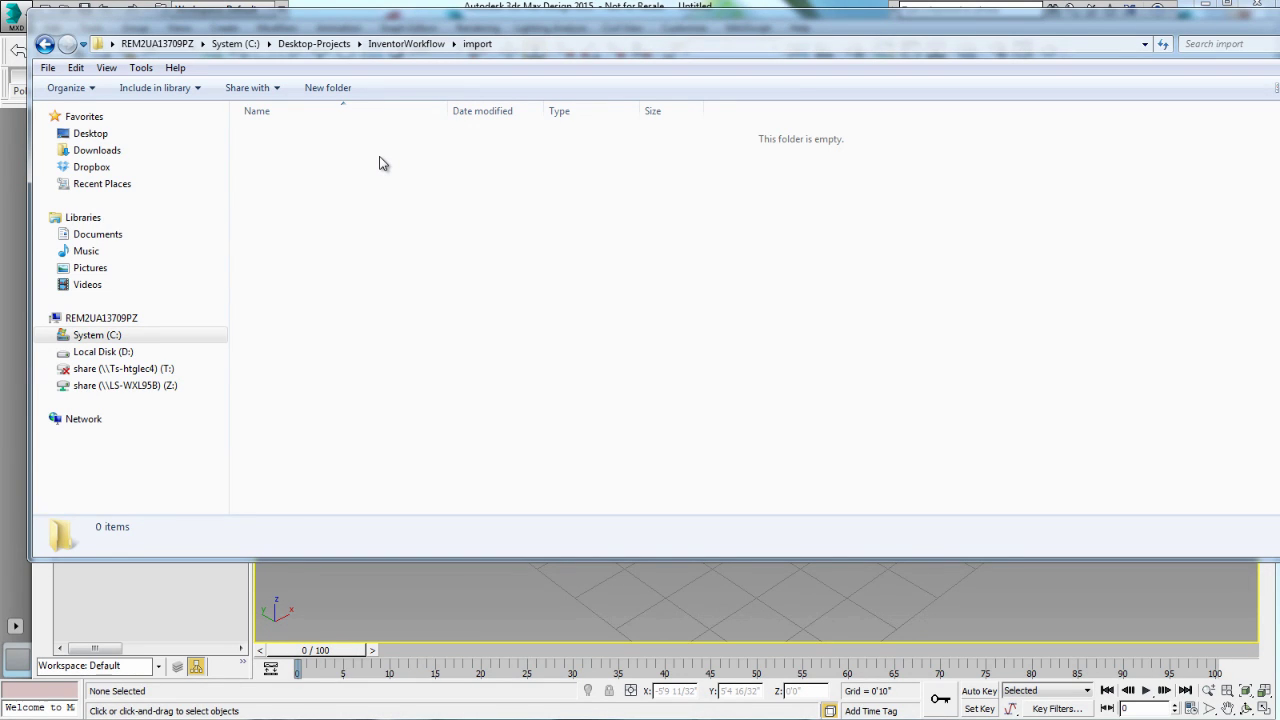
left_click(45, 44)
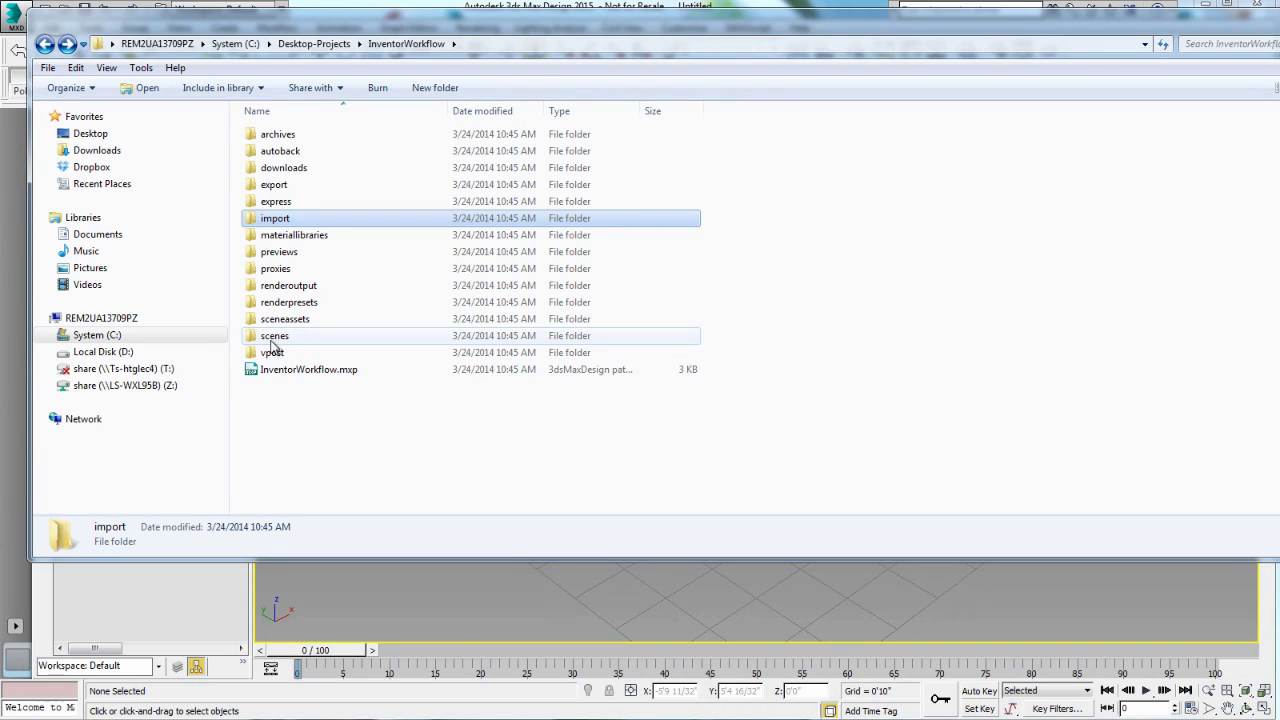
Open 3ds Max's Import file dialog from the application menu.
left_click_drag(1188, 36, 1182, 37)
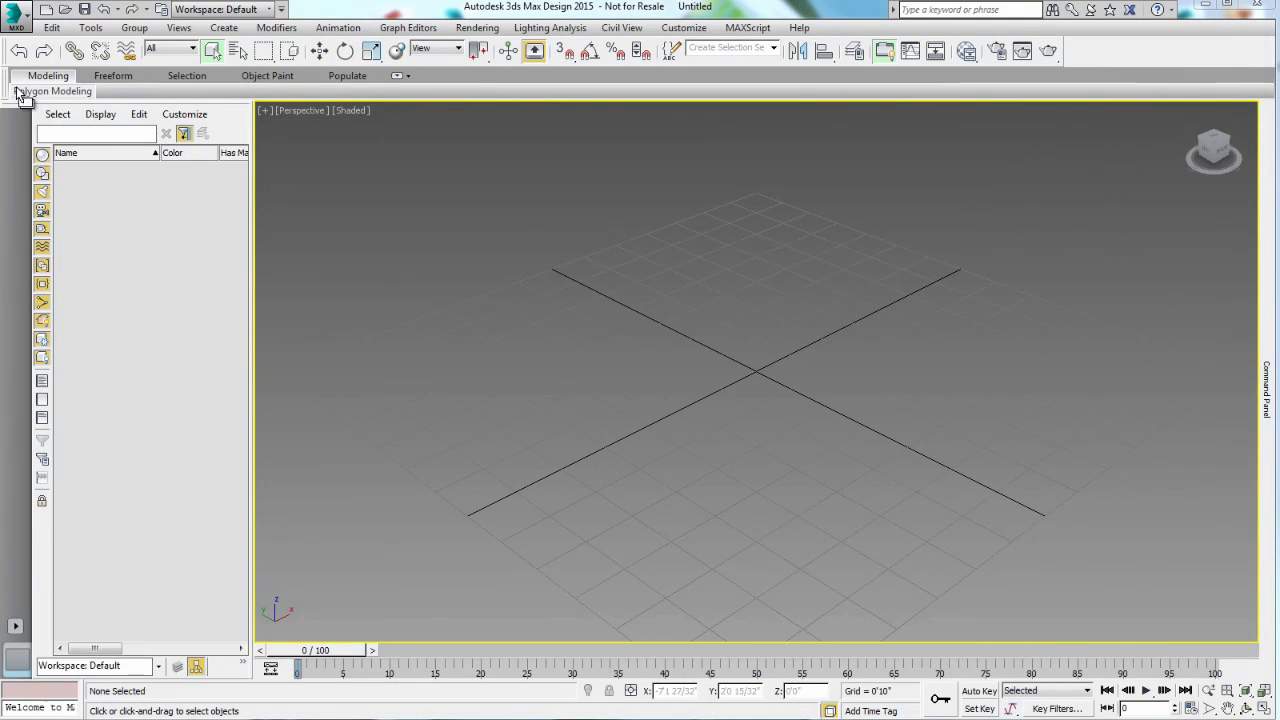
left_click(15, 14)
mouse_move(55, 240)
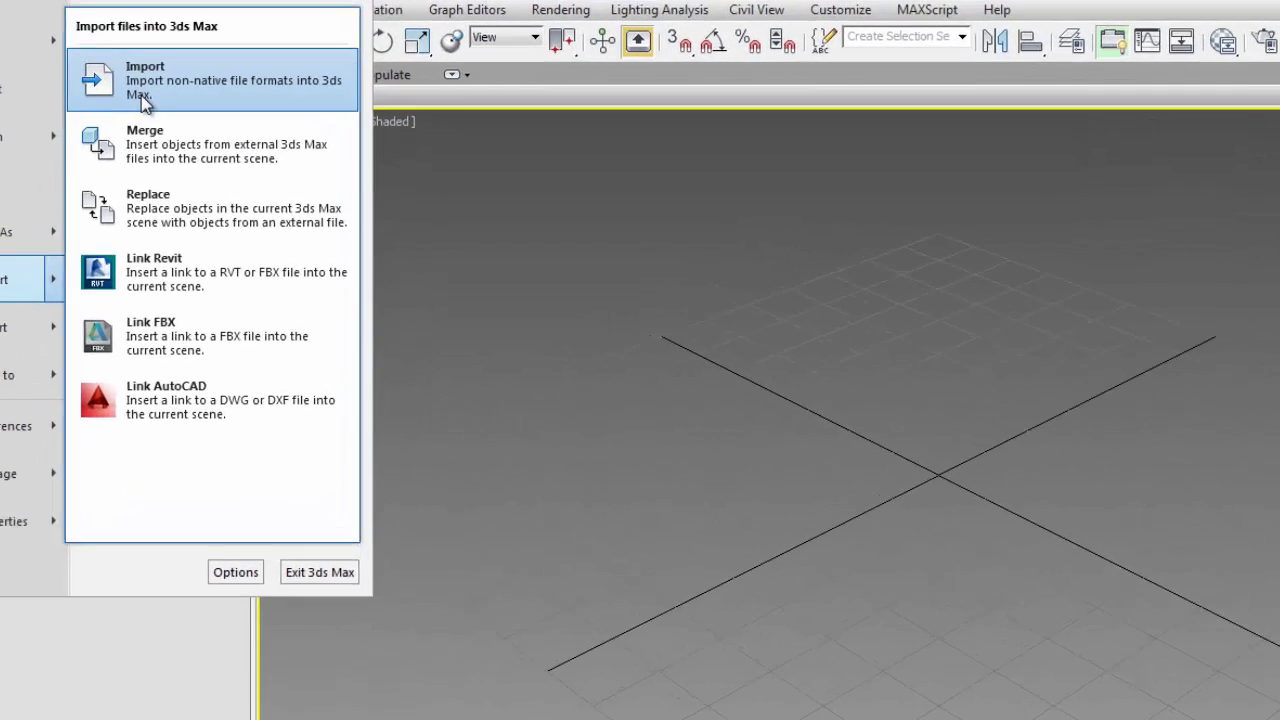
left_click(170, 78)
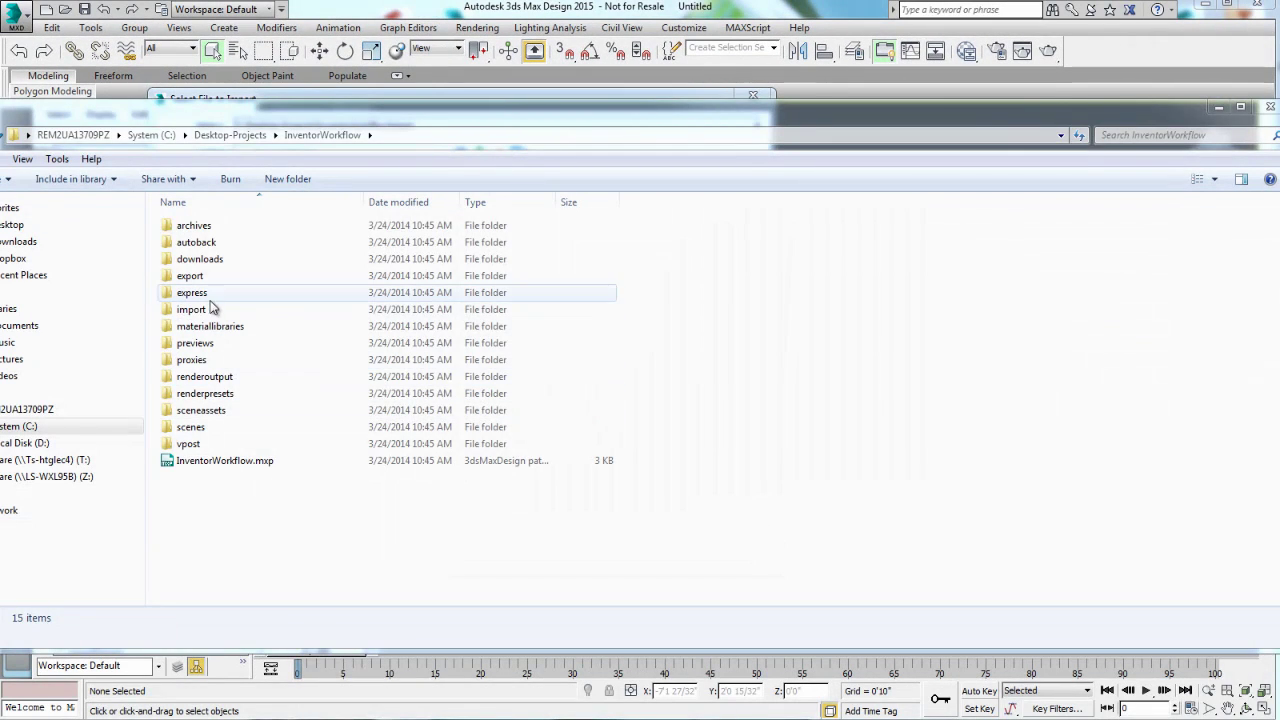
Paste the Morgan3Wheeler folder into InventorWorkflow\import, open it, and select Morgan3Wheeler.iam.
left_click(200, 312)
double_click(201, 316)
right_click(201, 317)
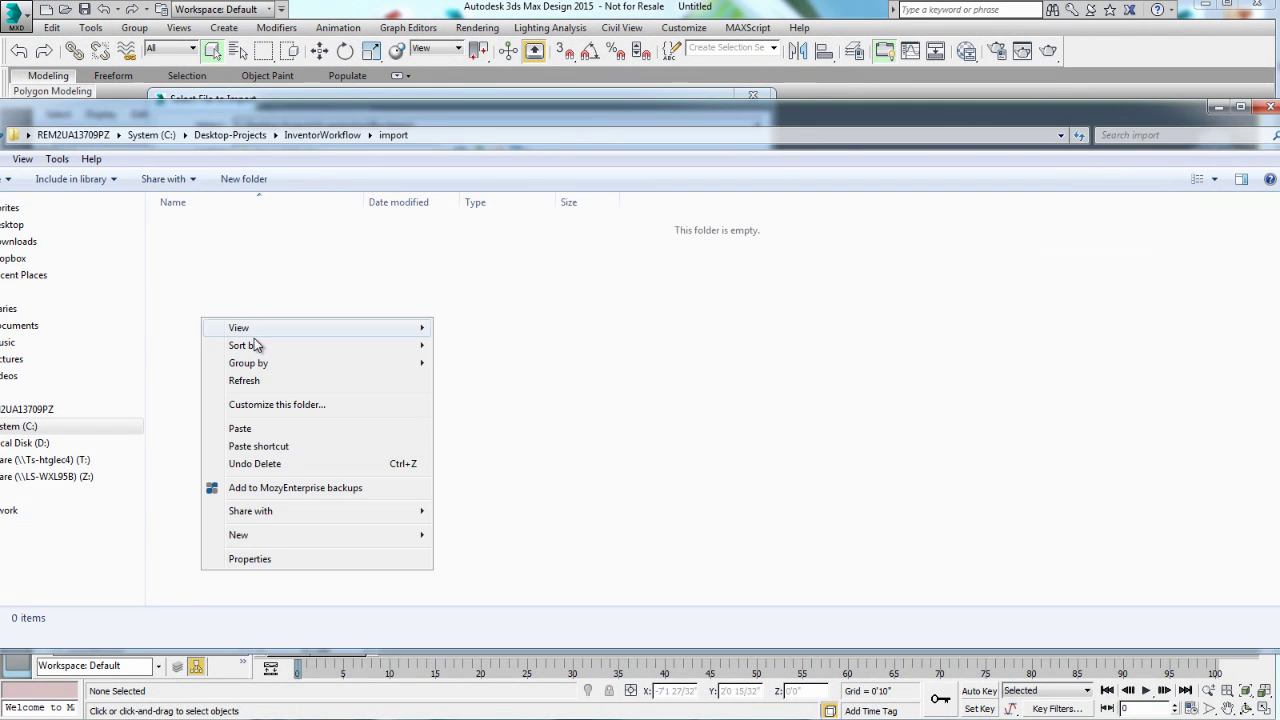
left_click(251, 434)
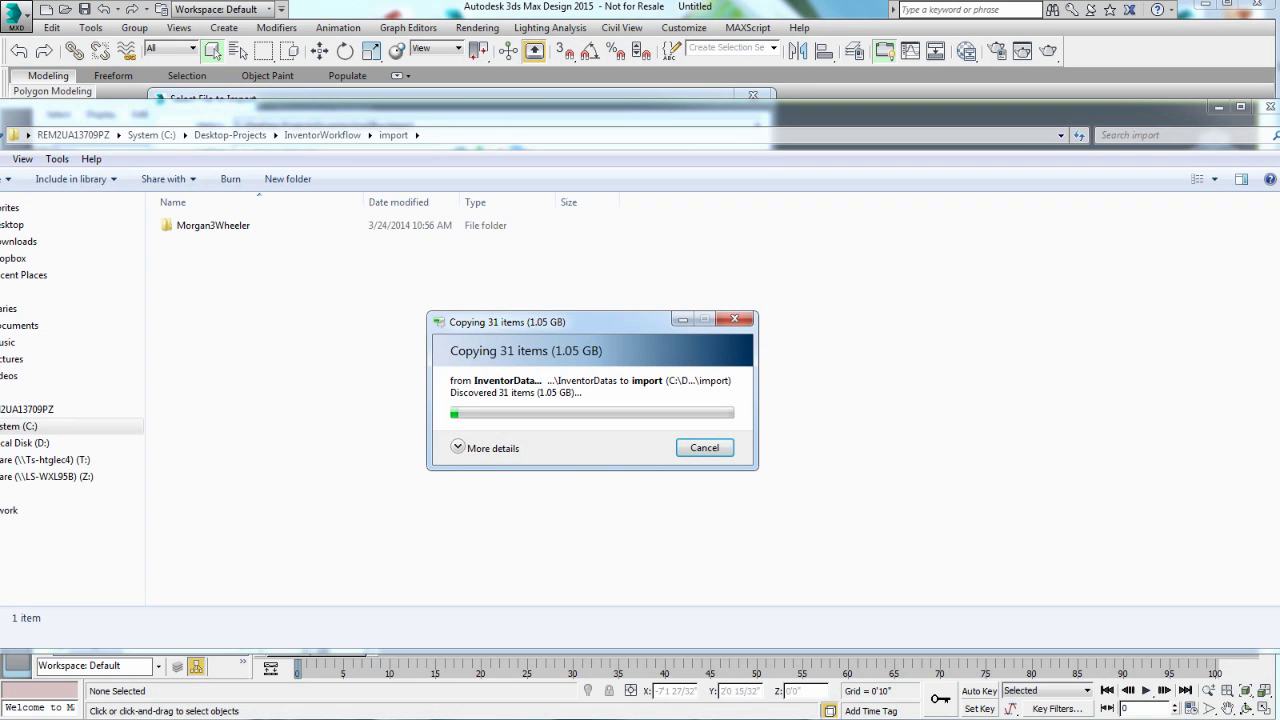
double_click(230, 227)
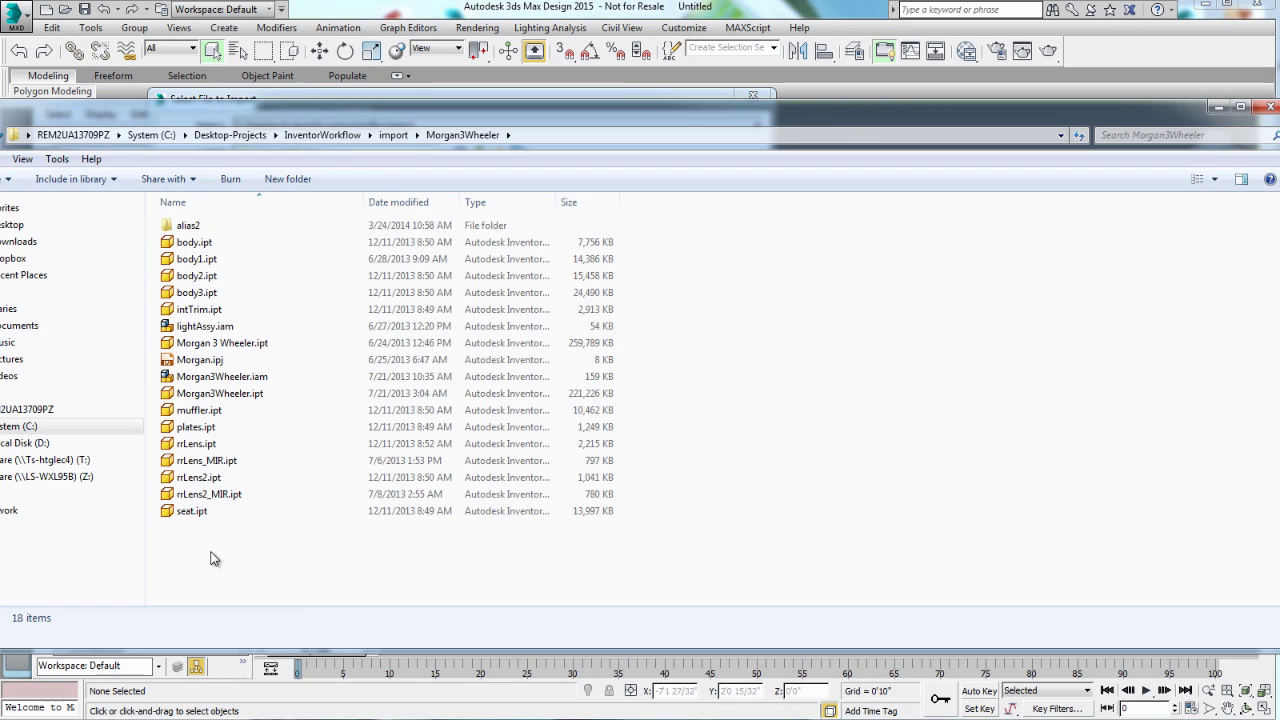
left_click(209, 366)
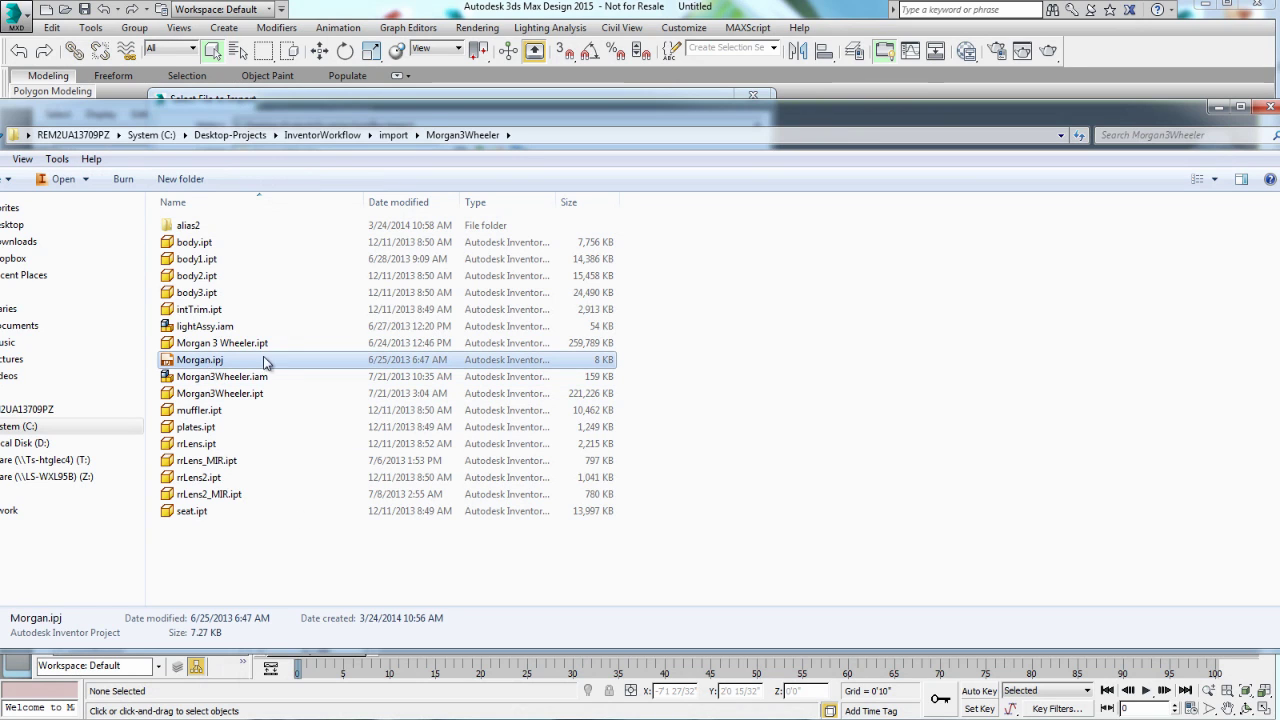
left_click(260, 378)
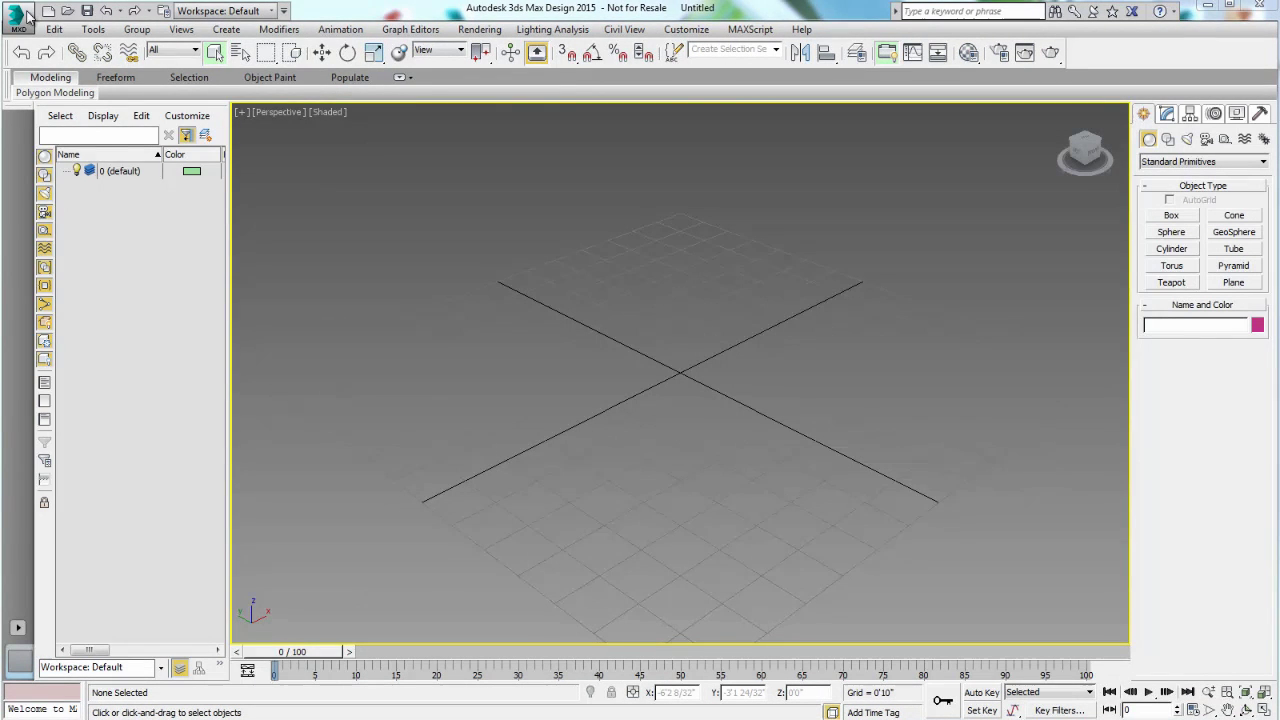
Import Morgan3Wheeler.iam from the Morgan3Wheeler folder as Meshes with Mesh Resolution 5.
left_click(27, 14)
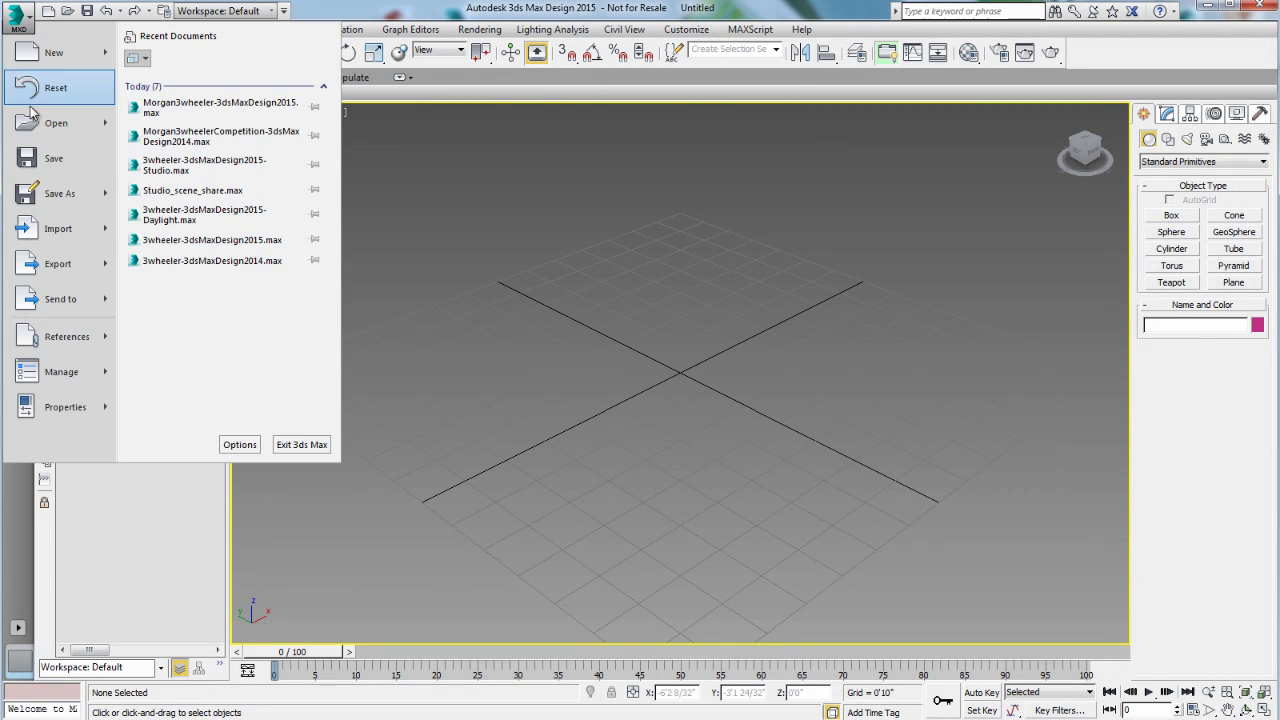
left_click(57, 236)
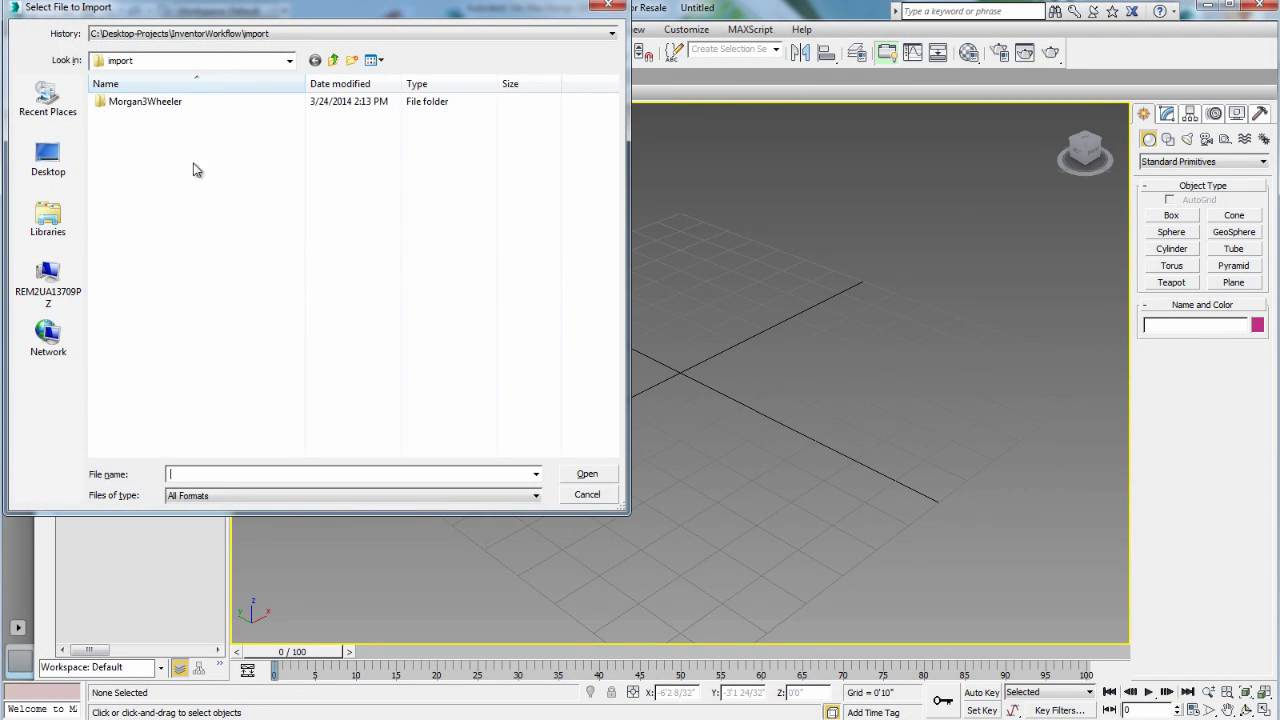
double_click(140, 102)
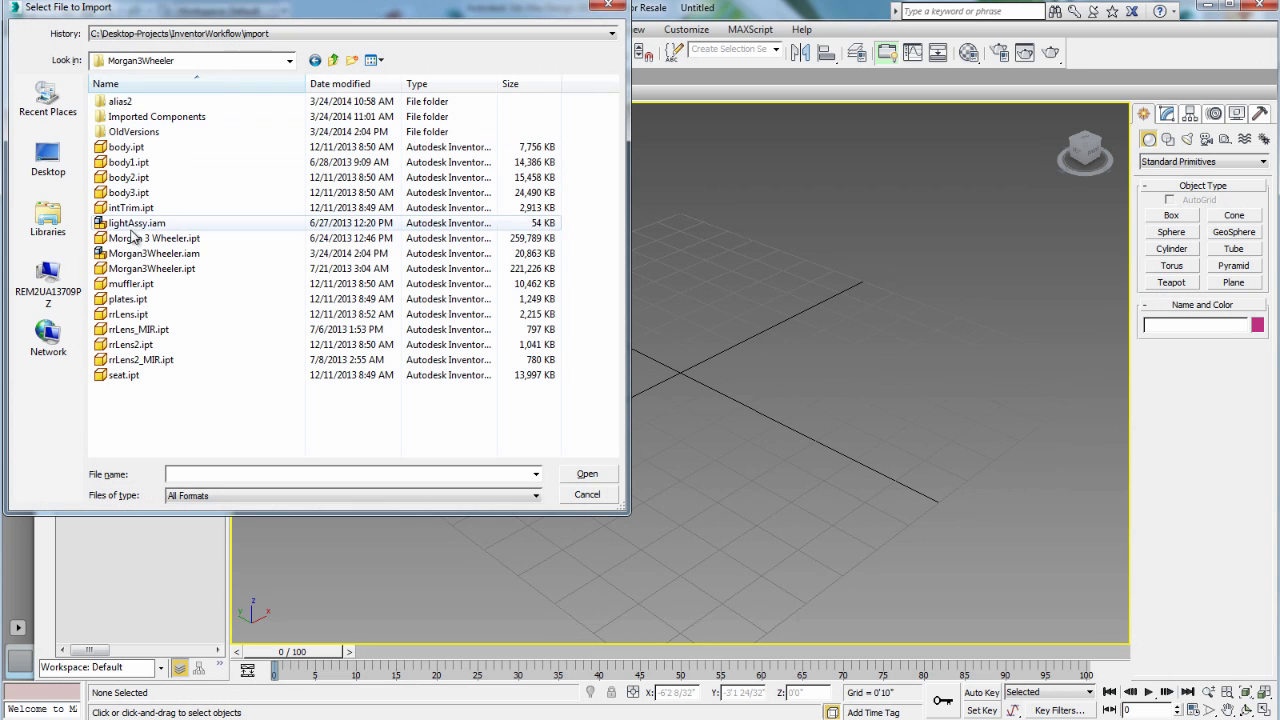
left_click(150, 254)
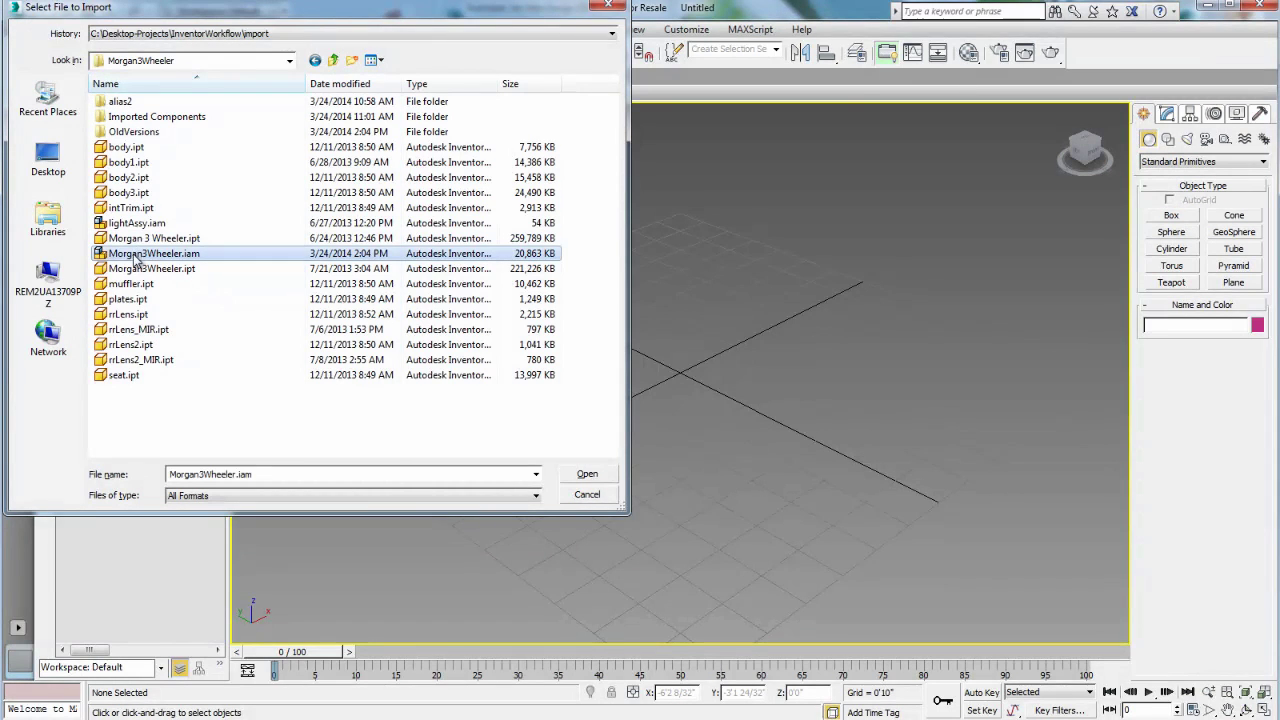
left_click(587, 474)
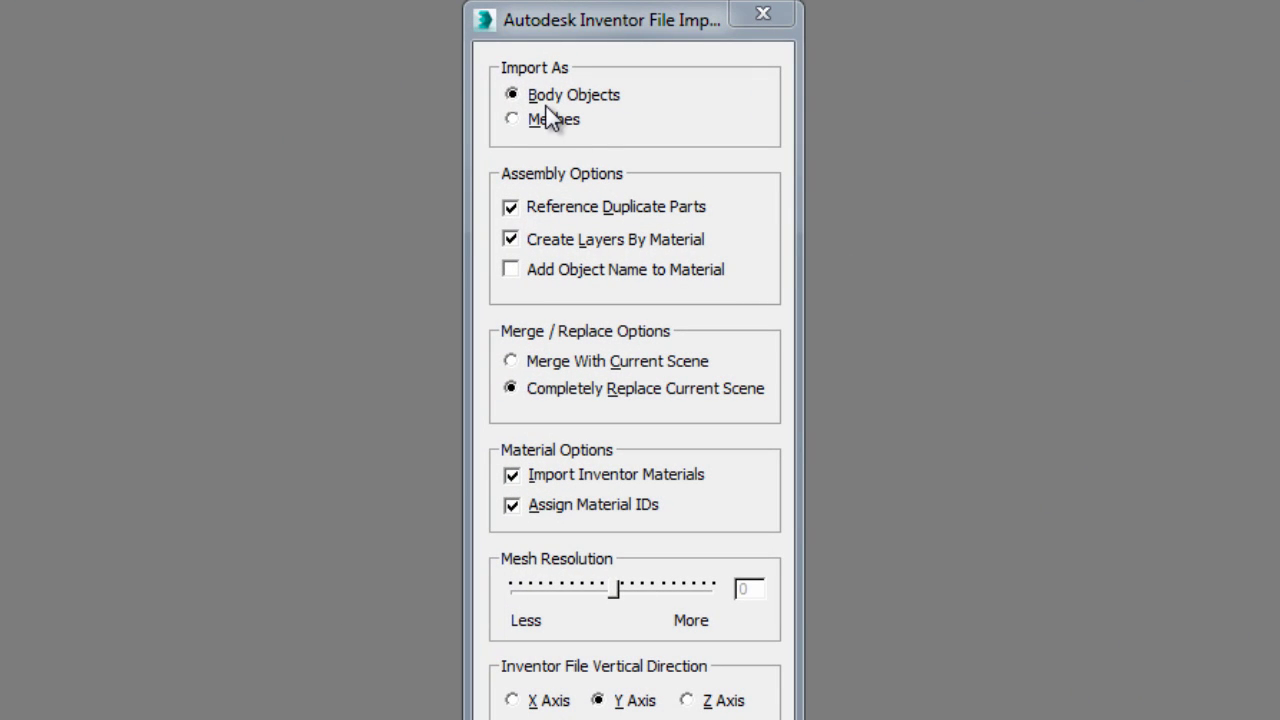
left_click(548, 121)
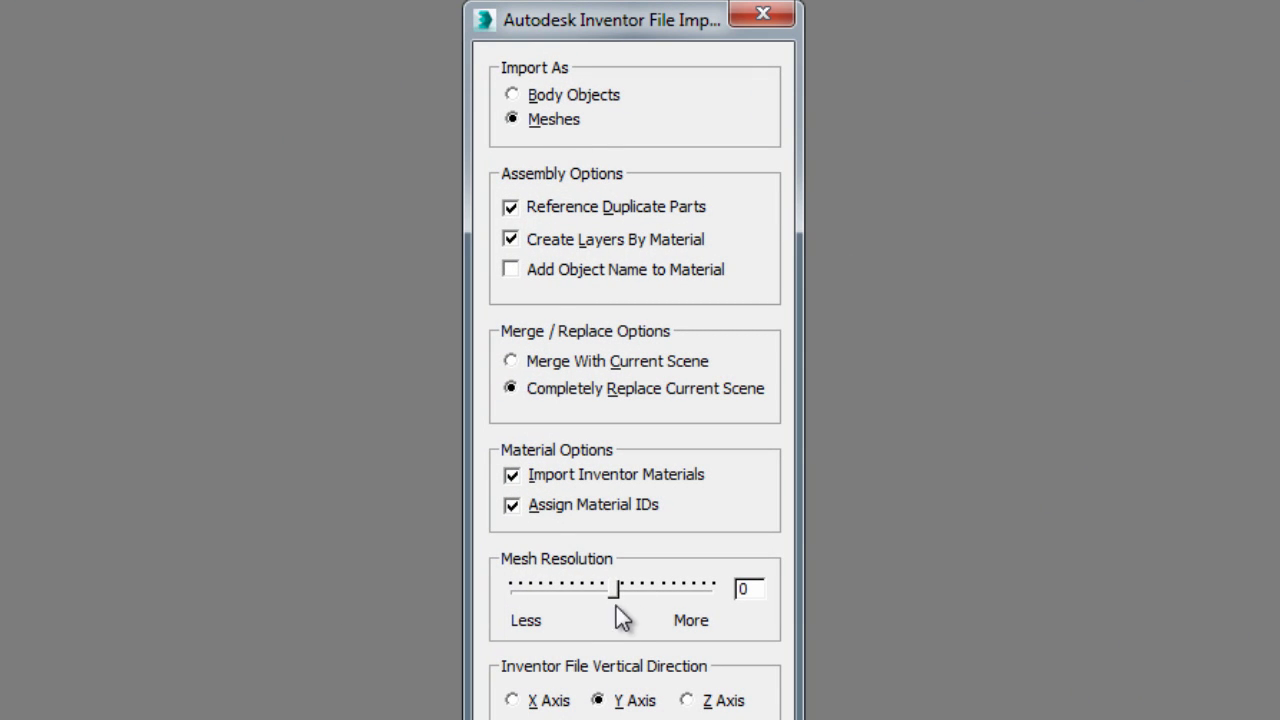
mouse_move(613, 590)
left_mouse_down()
mouse_move(543, 591)
mouse_move(678, 591)
mouse_move(614, 594)
left_mouse_up()
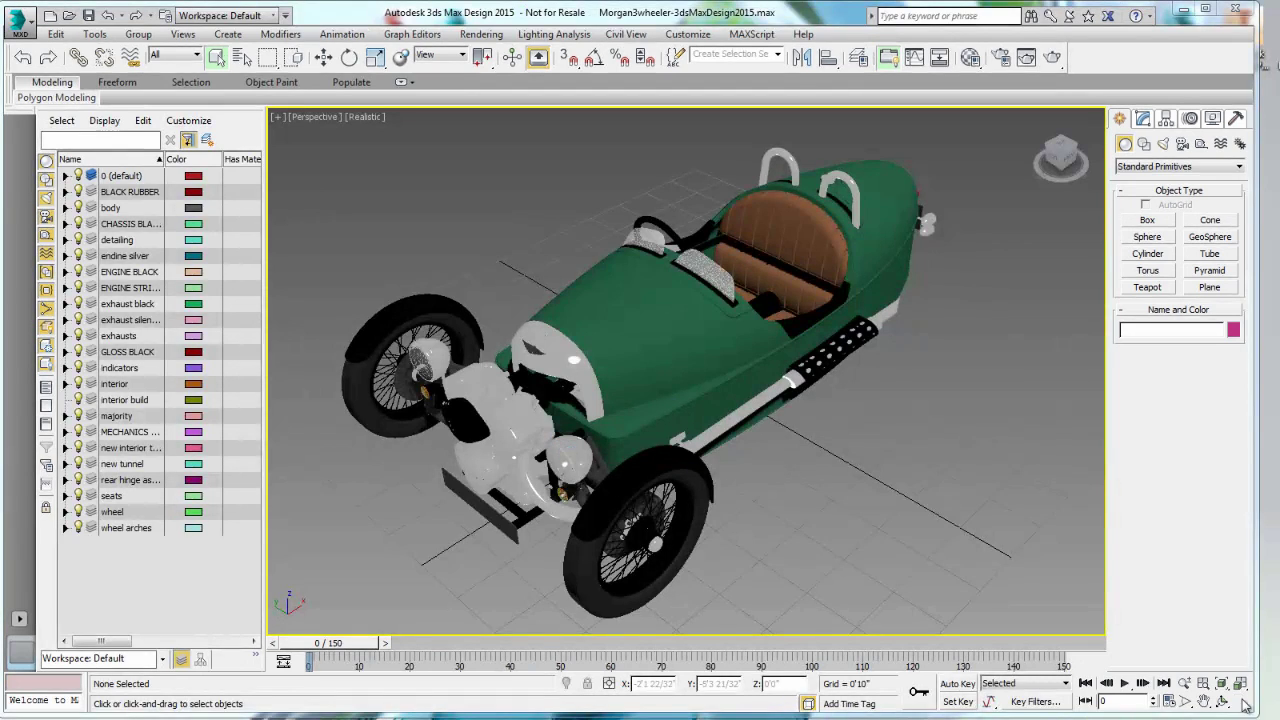
Switch the perspective viewport to Shaded and orbit to a low side view of the car.
left_click(1222, 701)
mouse_move(699, 407)
left_mouse_down()
mouse_move(596, 364)
mouse_move(703, 373)
left_mouse_up()
left_click(365, 119)
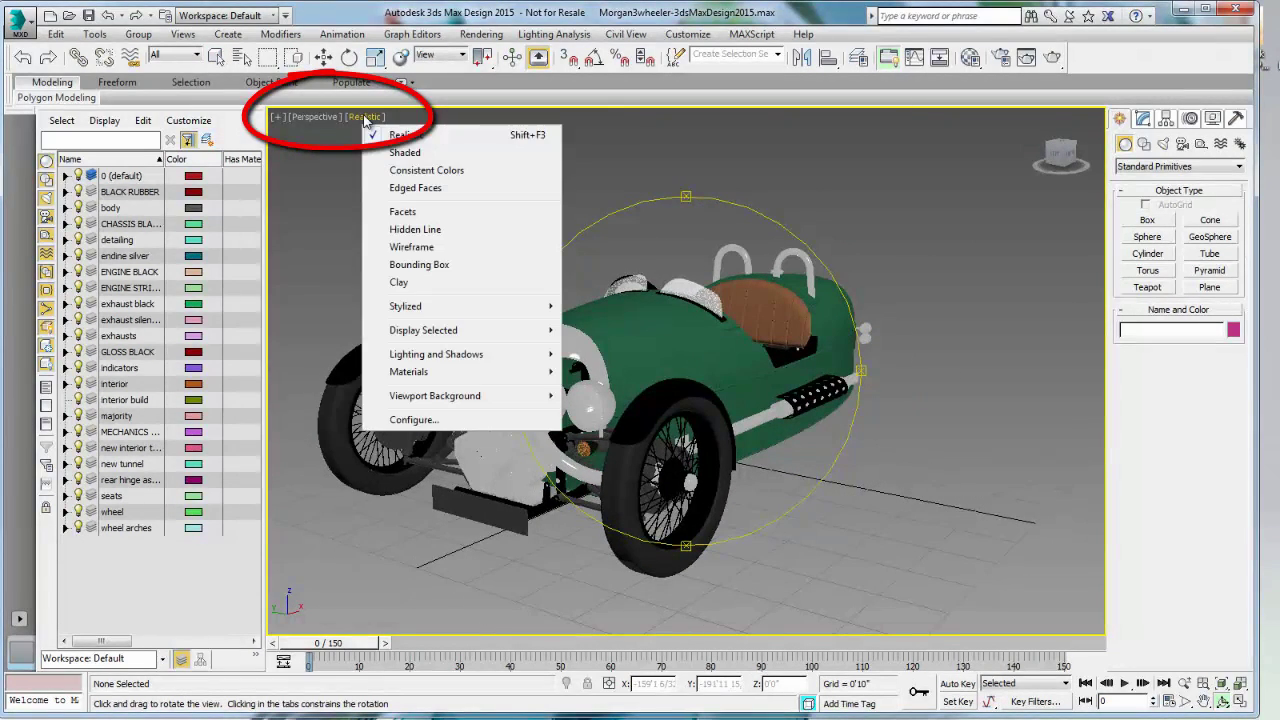
left_click(395, 157)
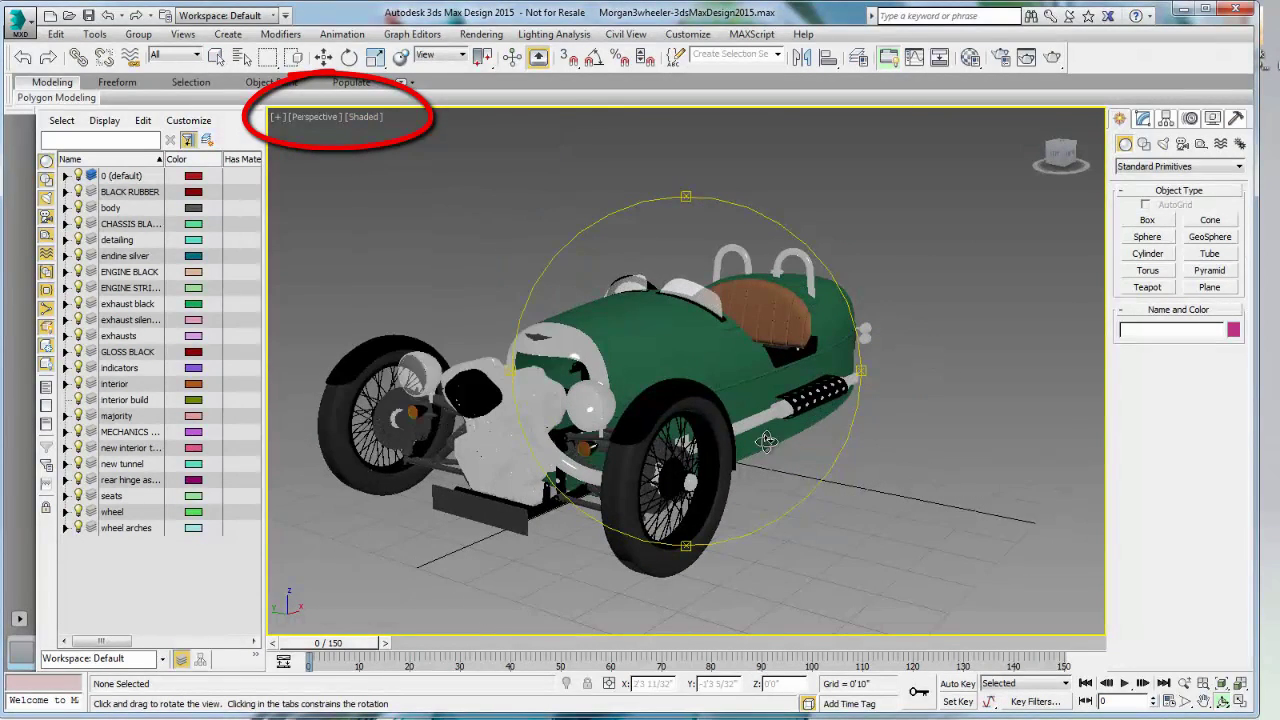
left_click_drag(694, 353, 671, 380)
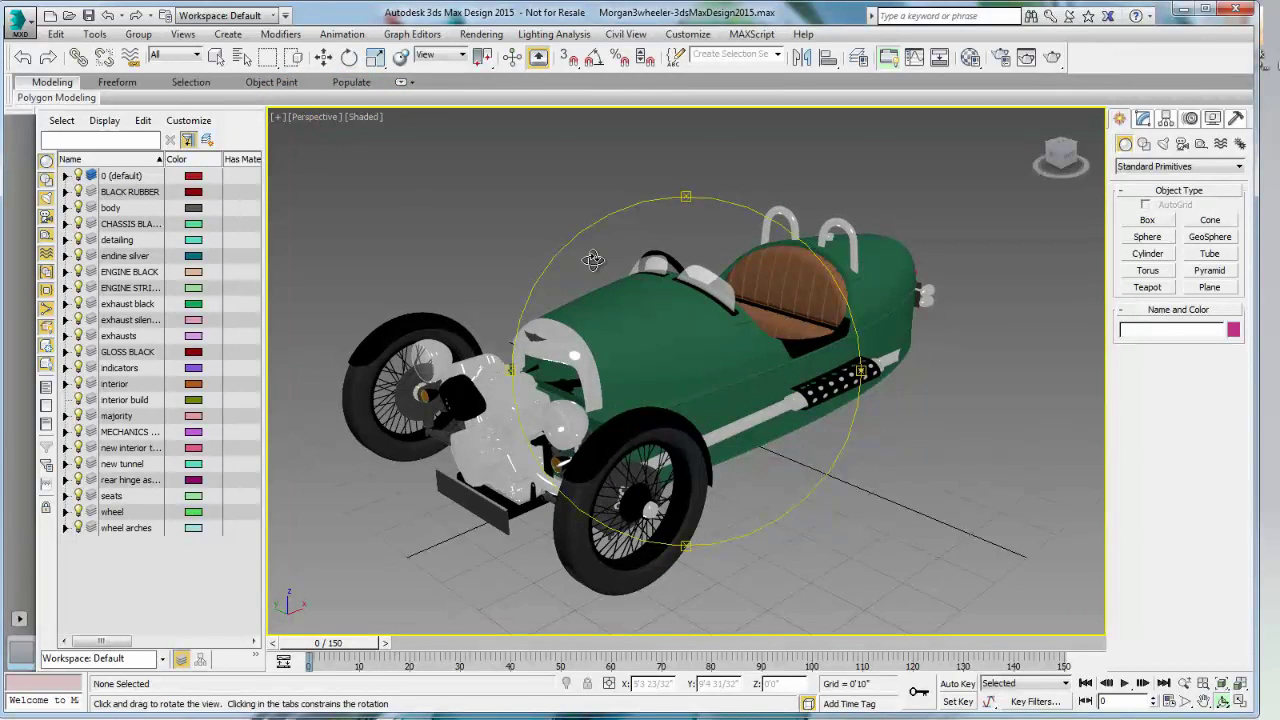
Select the xshell-DC_Shell body and set its viewport display mesh quality to Fine in the Modify panel.
right_click(608, 305)
left_click(615, 320)
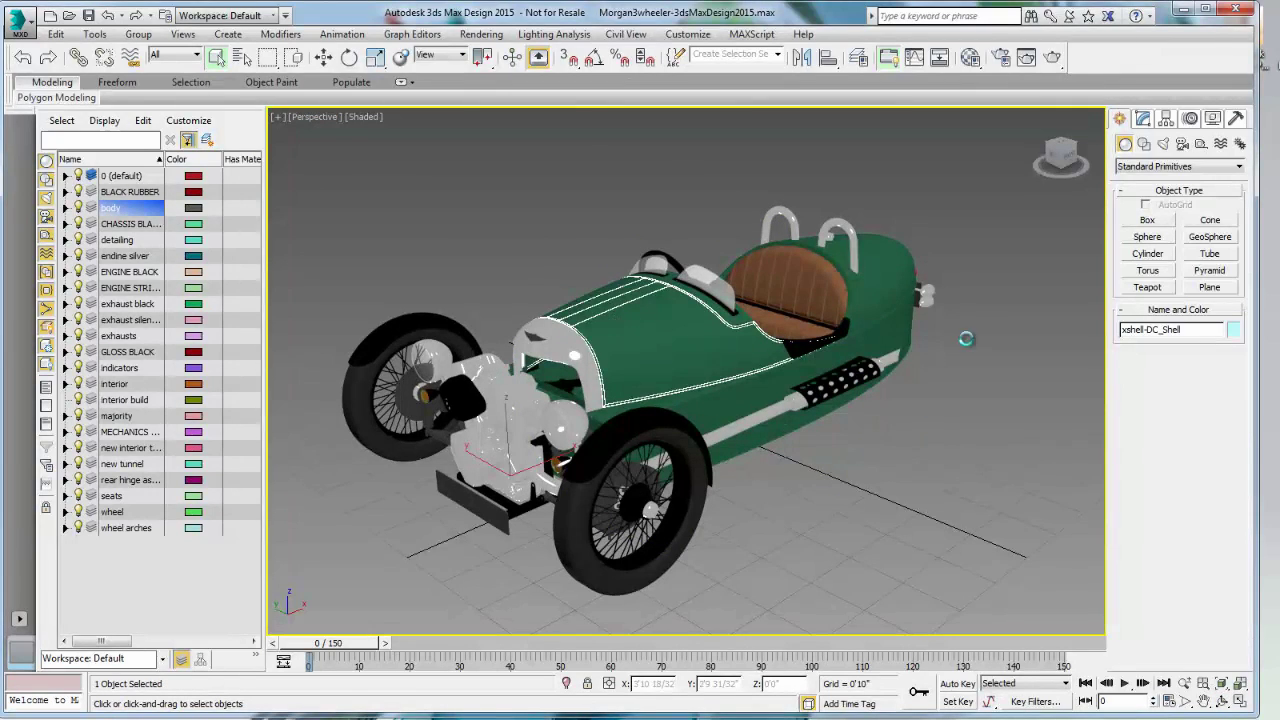
left_click(1142, 118)
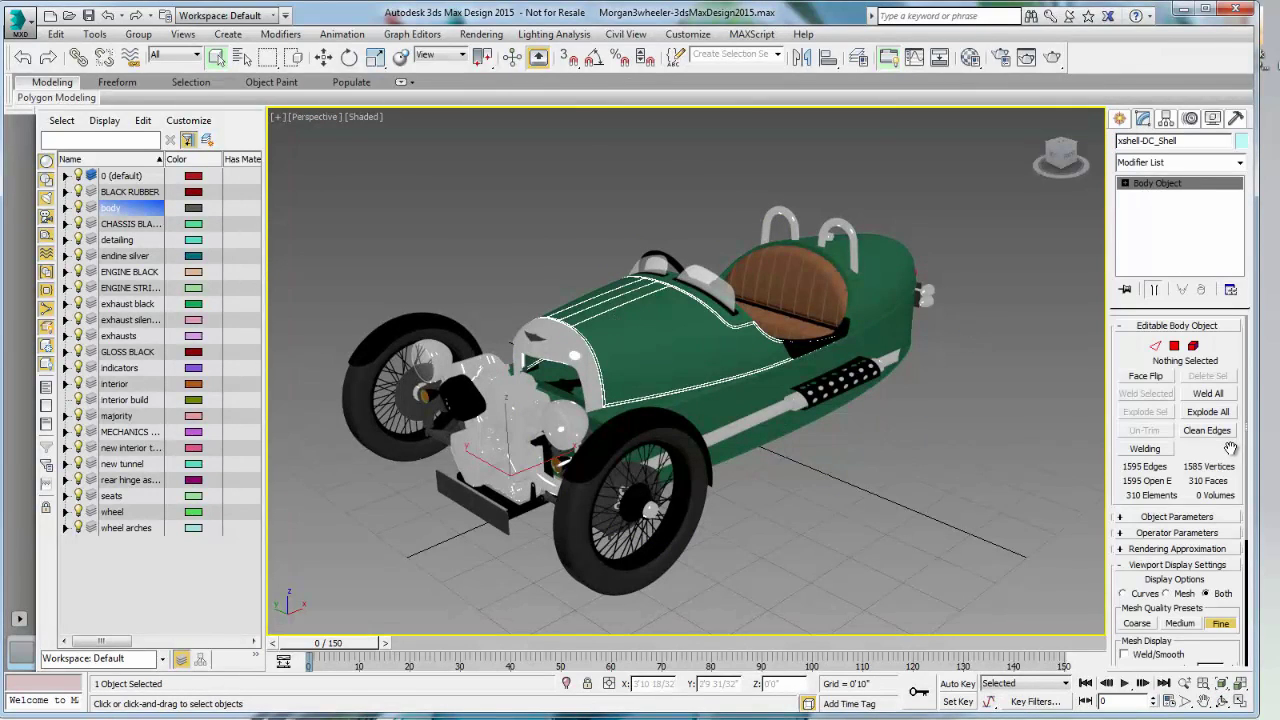
left_click_drag(1233, 445, 1232, 292)
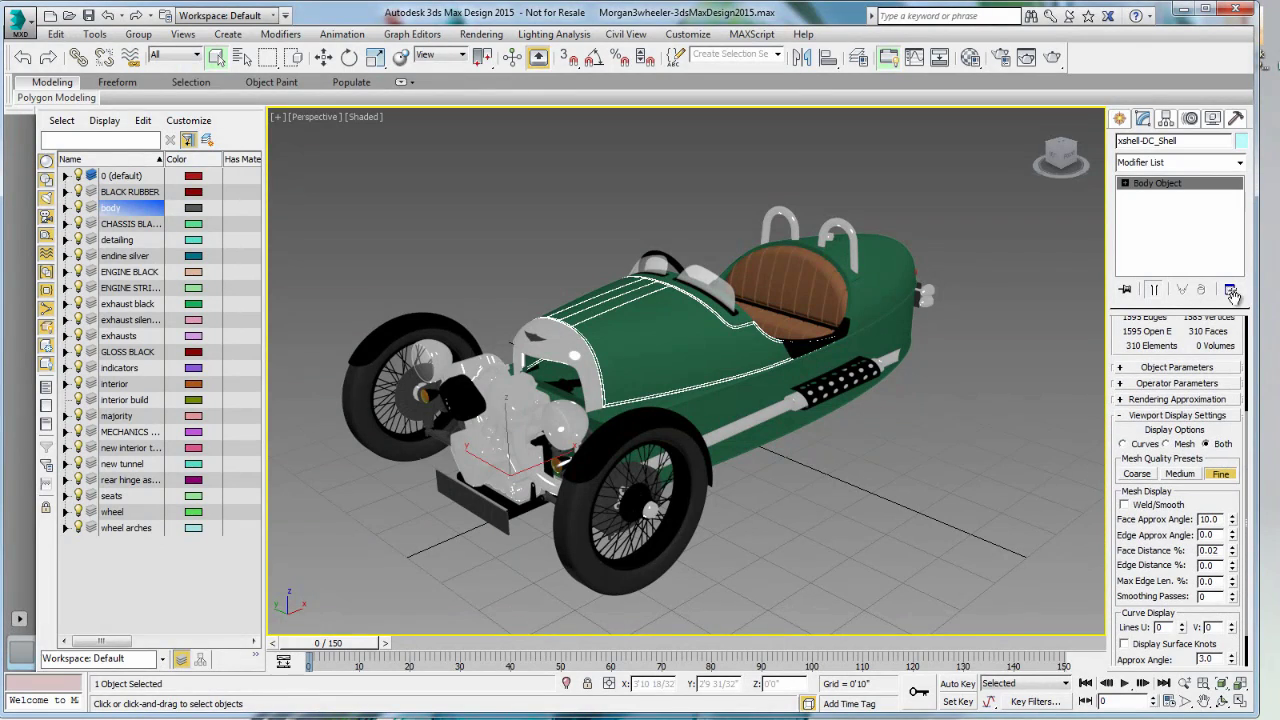
left_click(1135, 474)
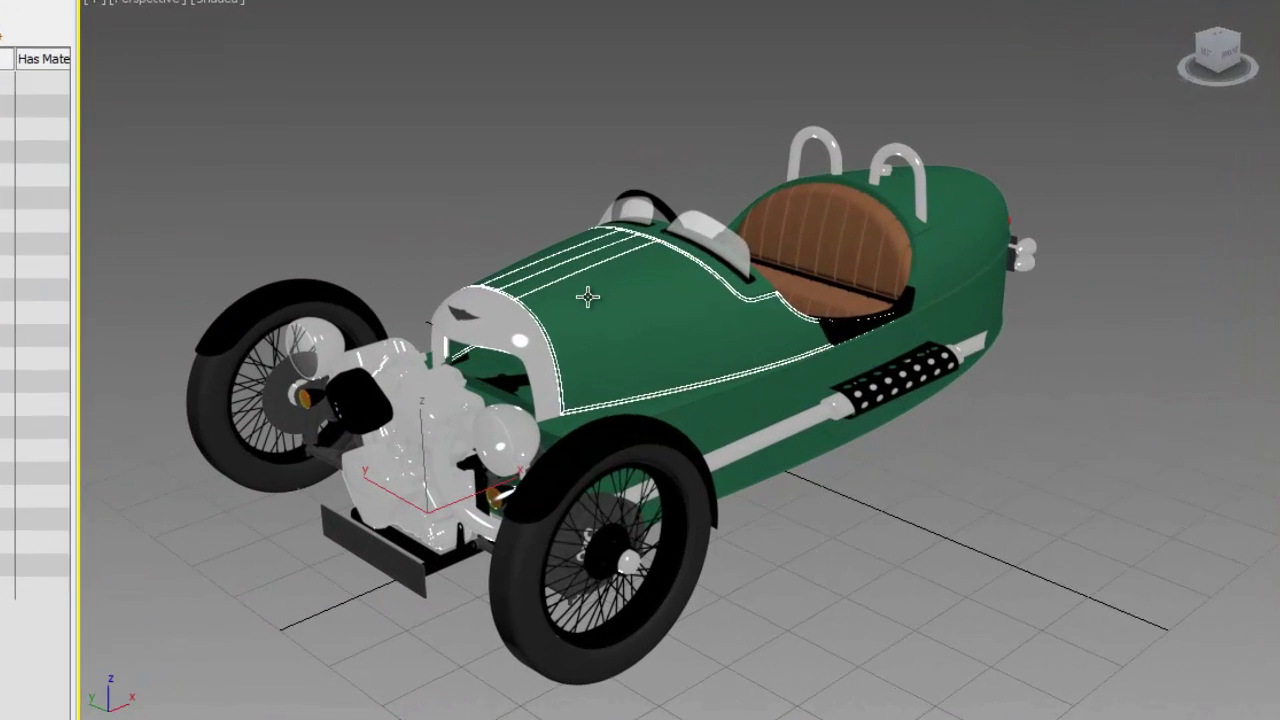
Convert the car's body shell to Editable Poly through the quad menu's Convert To option.
right_click(601, 320)
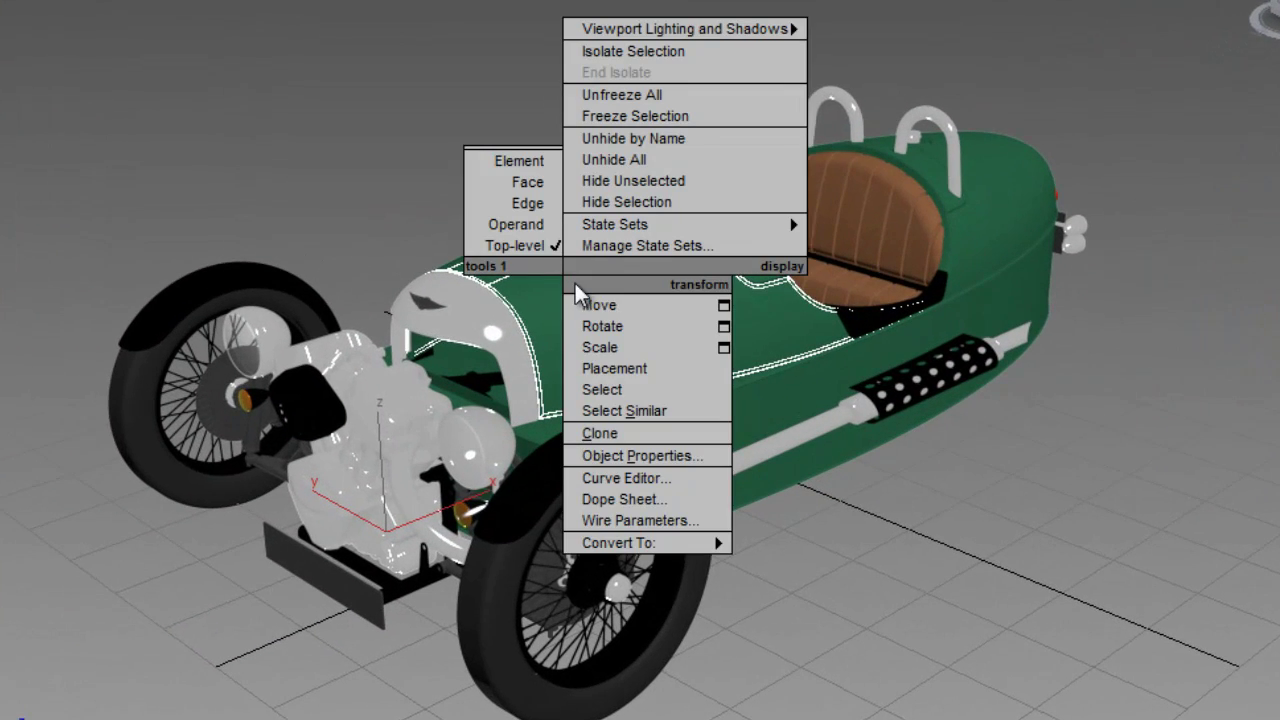
mouse_move(660, 543)
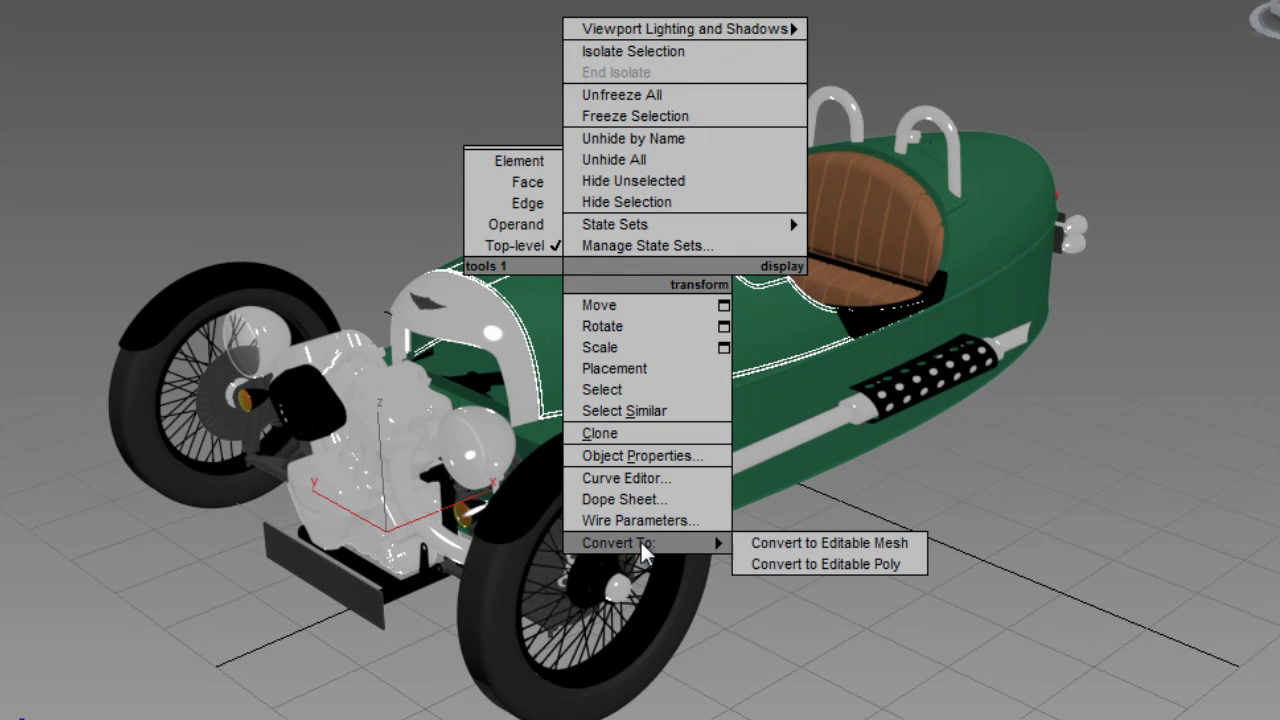
left_click(853, 565)
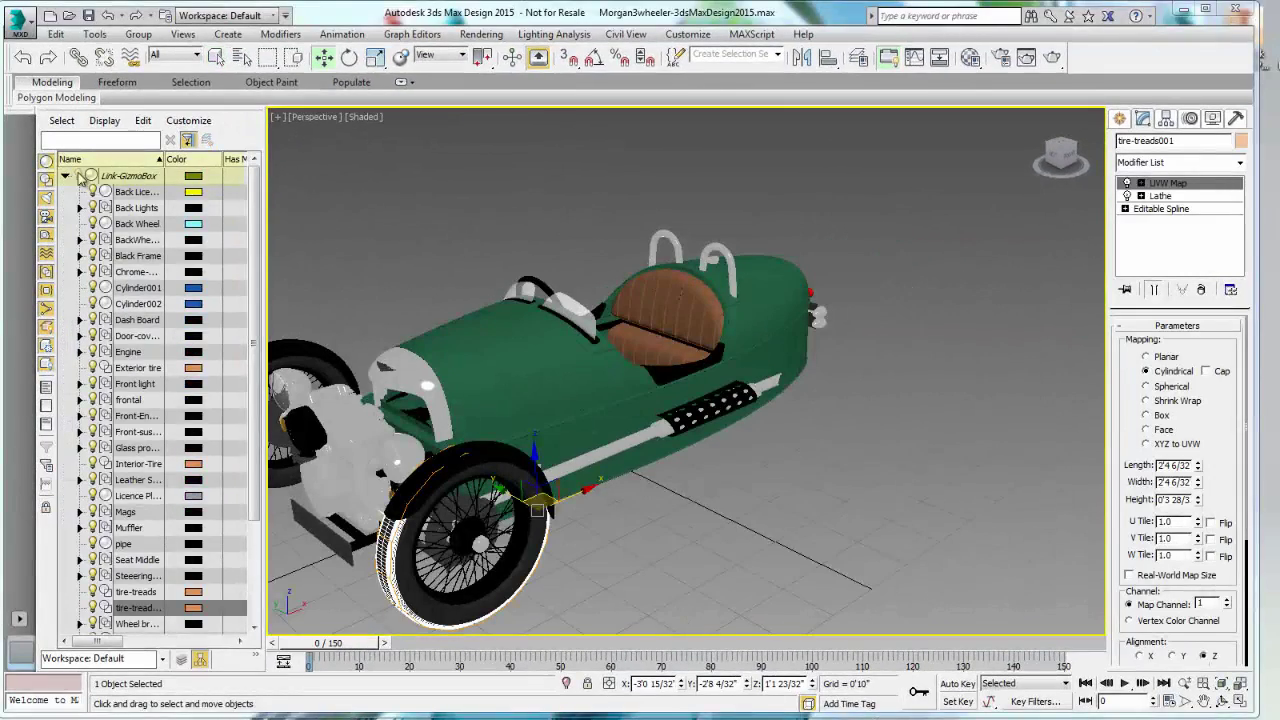
Unhide and inspect the Link-GizmoBox, then hide it again and collapse its children in Scene Explorer.
left_click(80, 176)
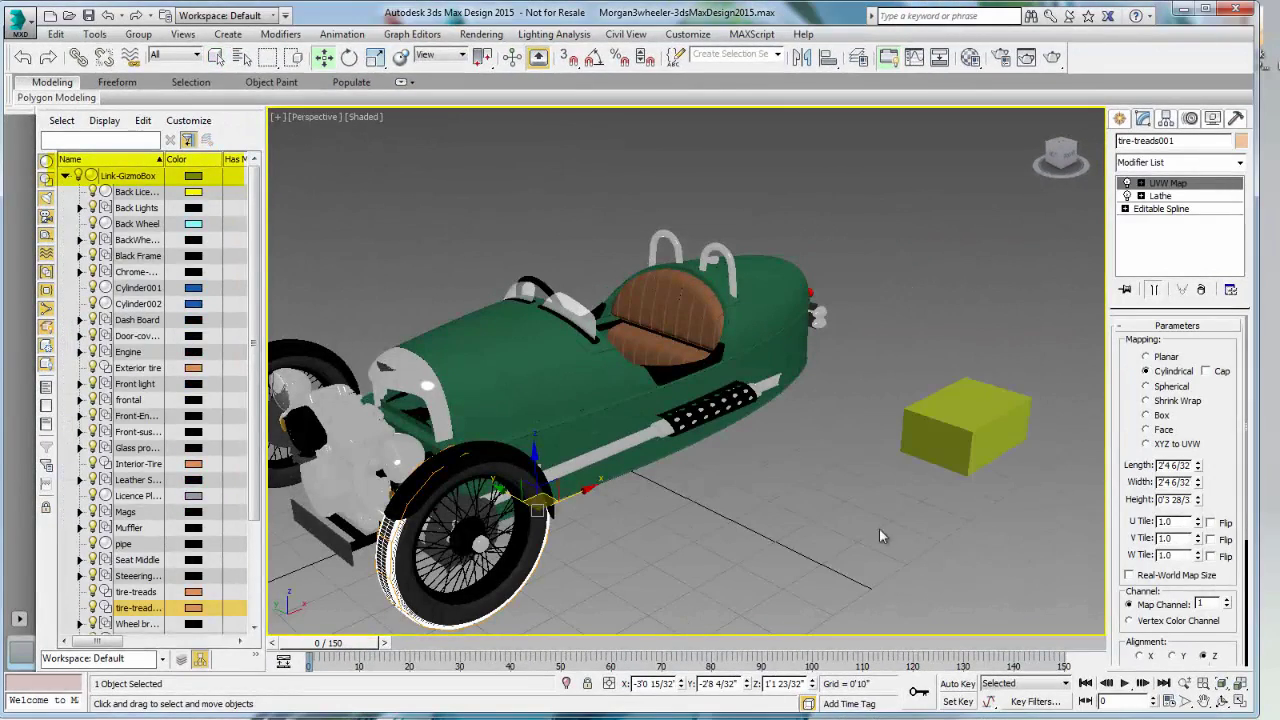
left_click(942, 418)
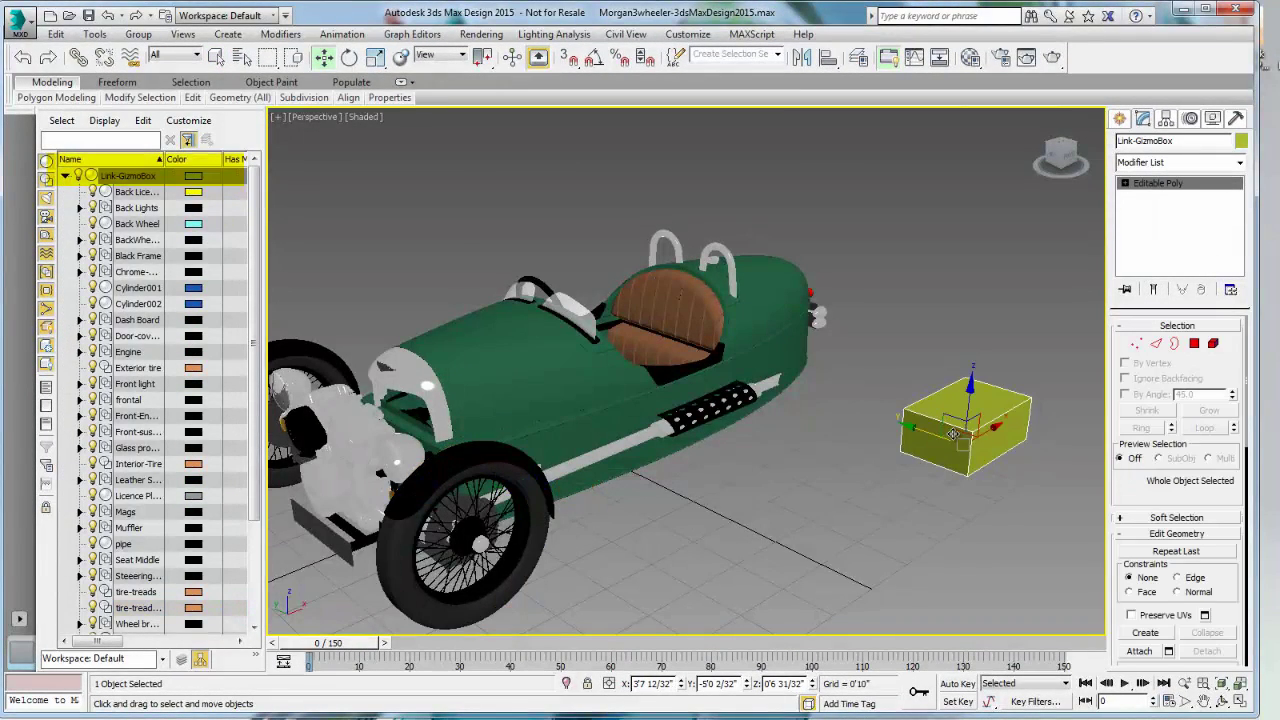
middle_click_drag(945, 433, 985, 352, "alt")
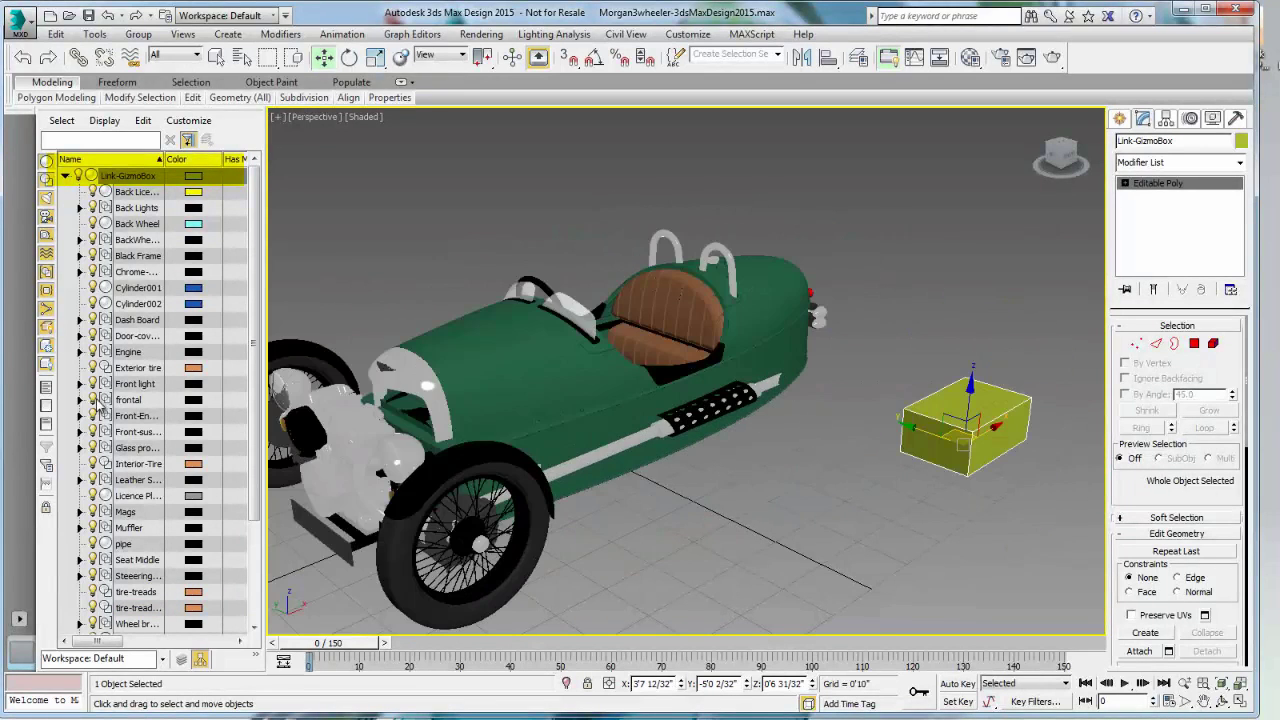
left_click(79, 176)
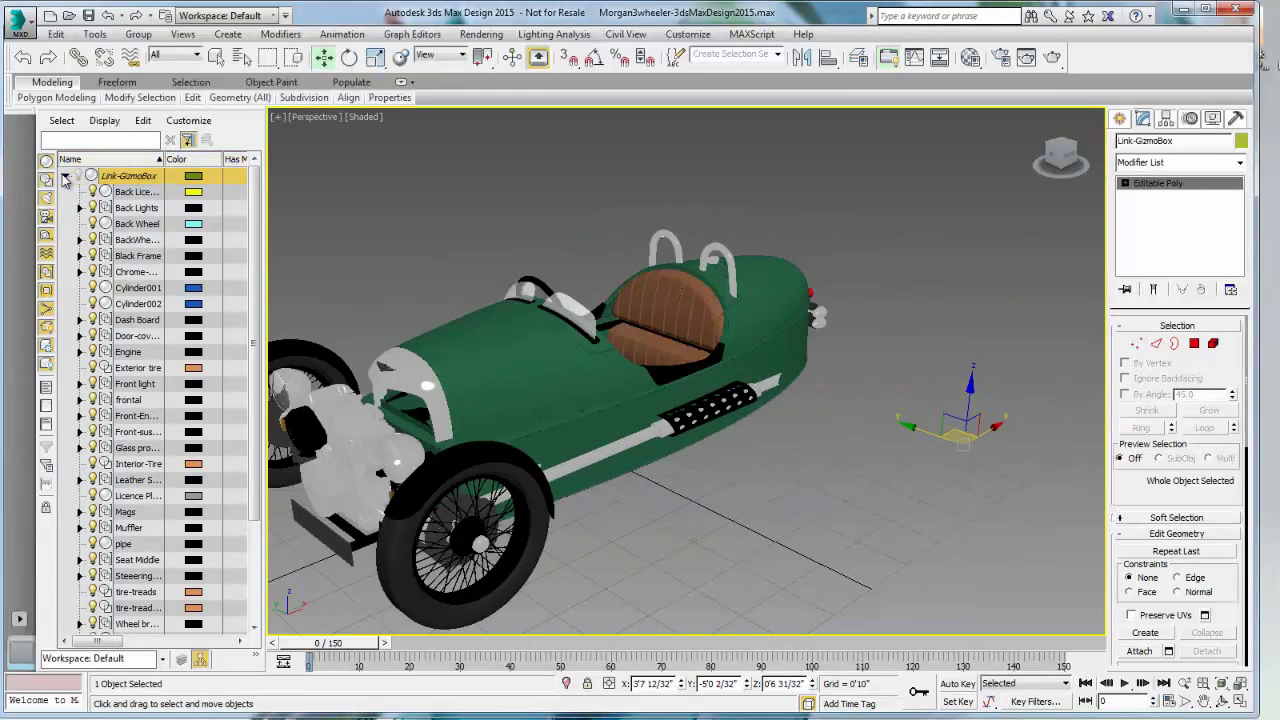
left_click(65, 176)
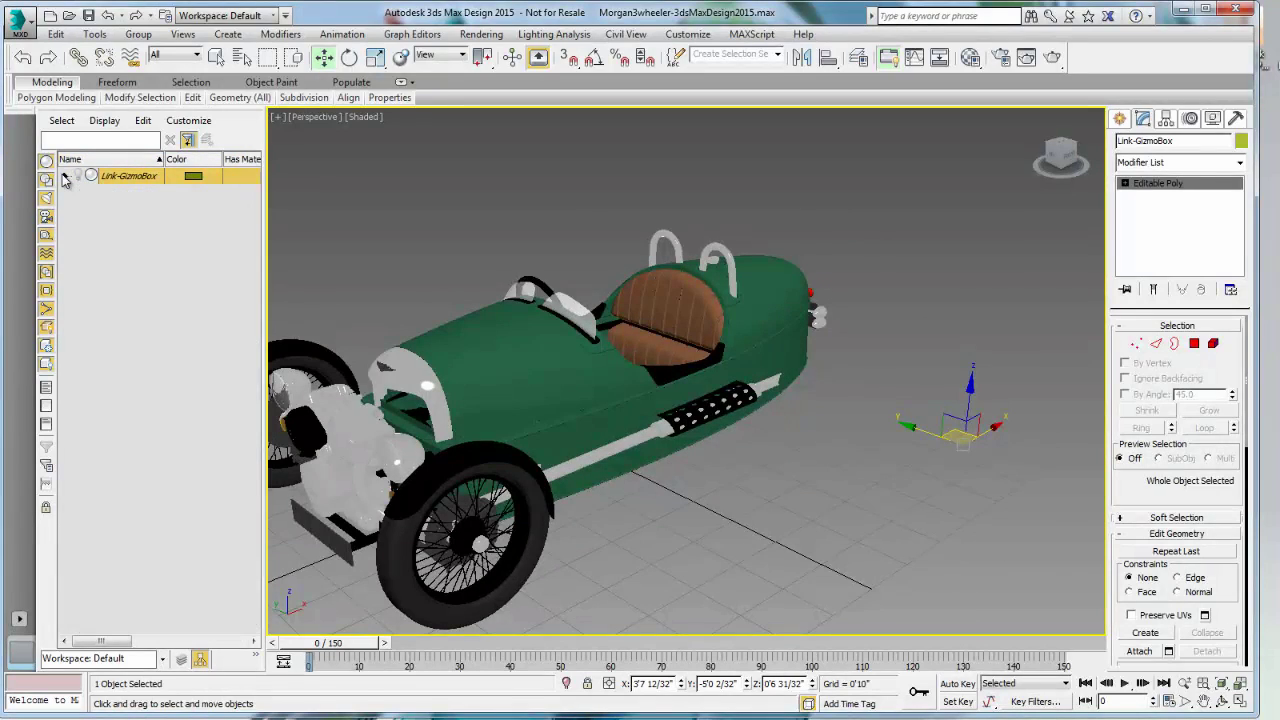
Sort Scene Explorer by layer, collapse the 0 (default) layer, and select the car body.
left_click(183, 660)
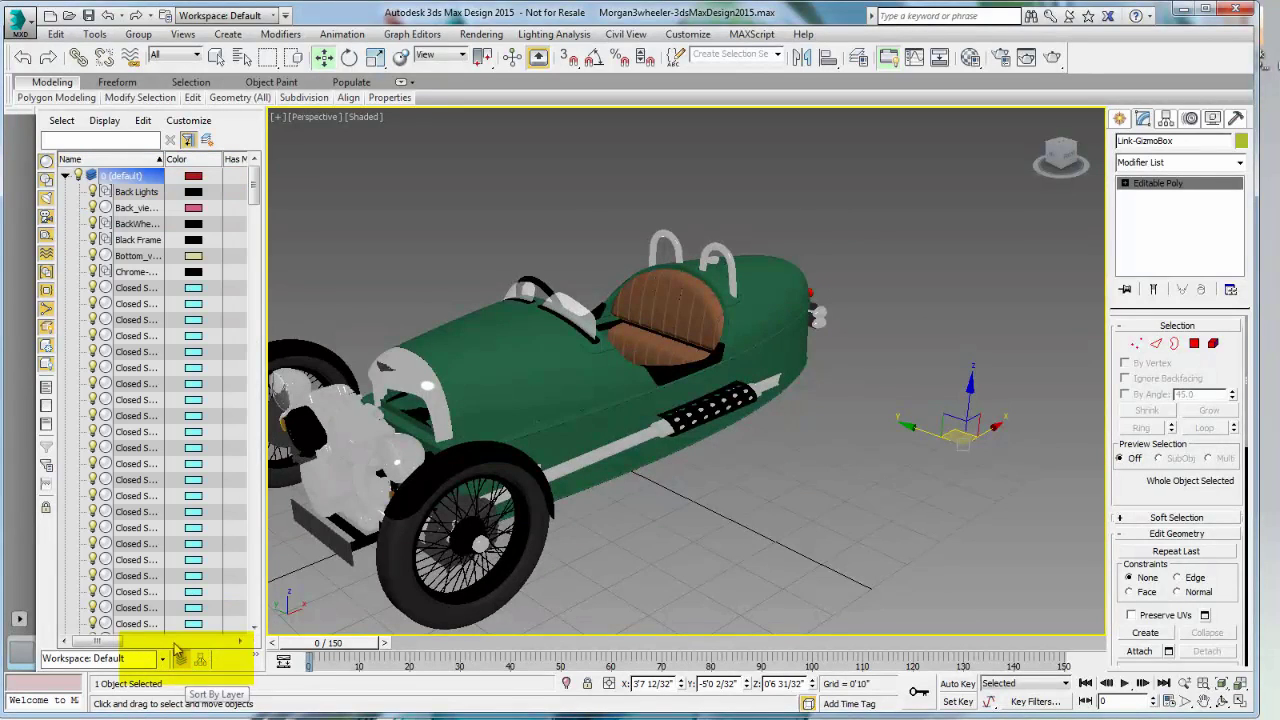
left_click(65, 176)
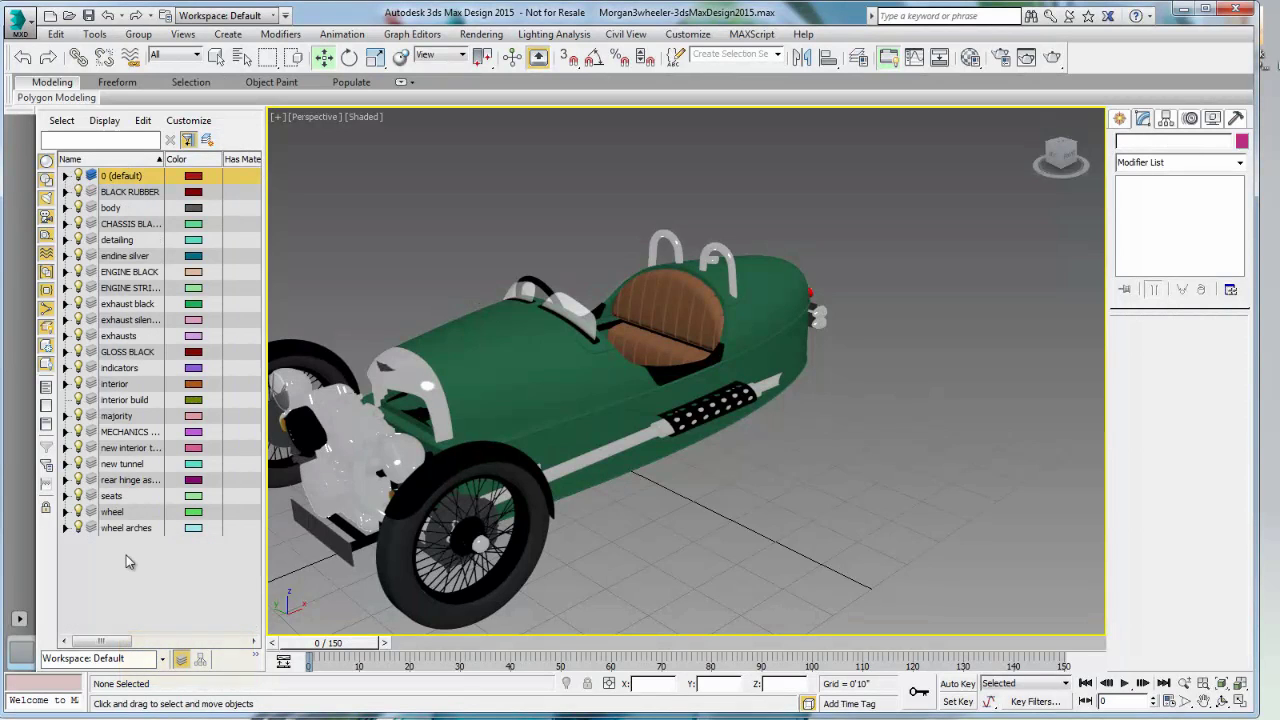
middle_click_drag(640, 400, 700, 378, "alt")
left_click(636, 330)
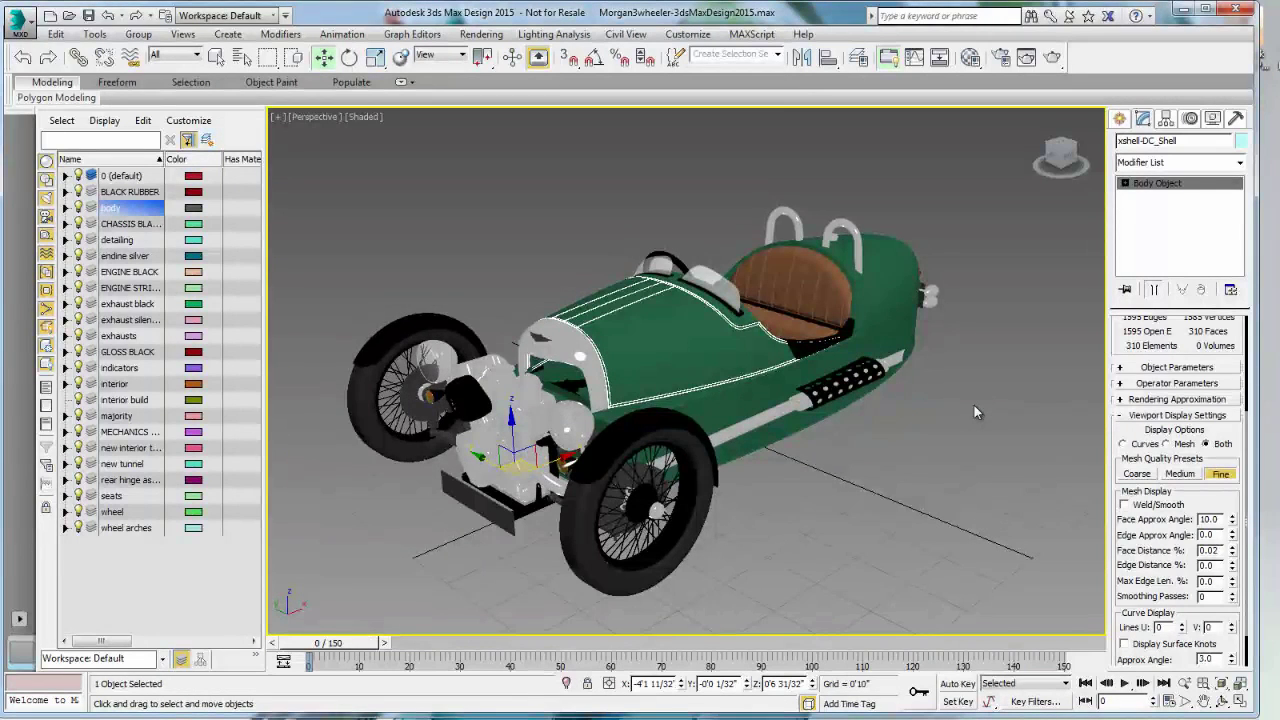
In Render Setup, set the output size preset to HDTV (video) with width 800.
left_click(1000, 58)
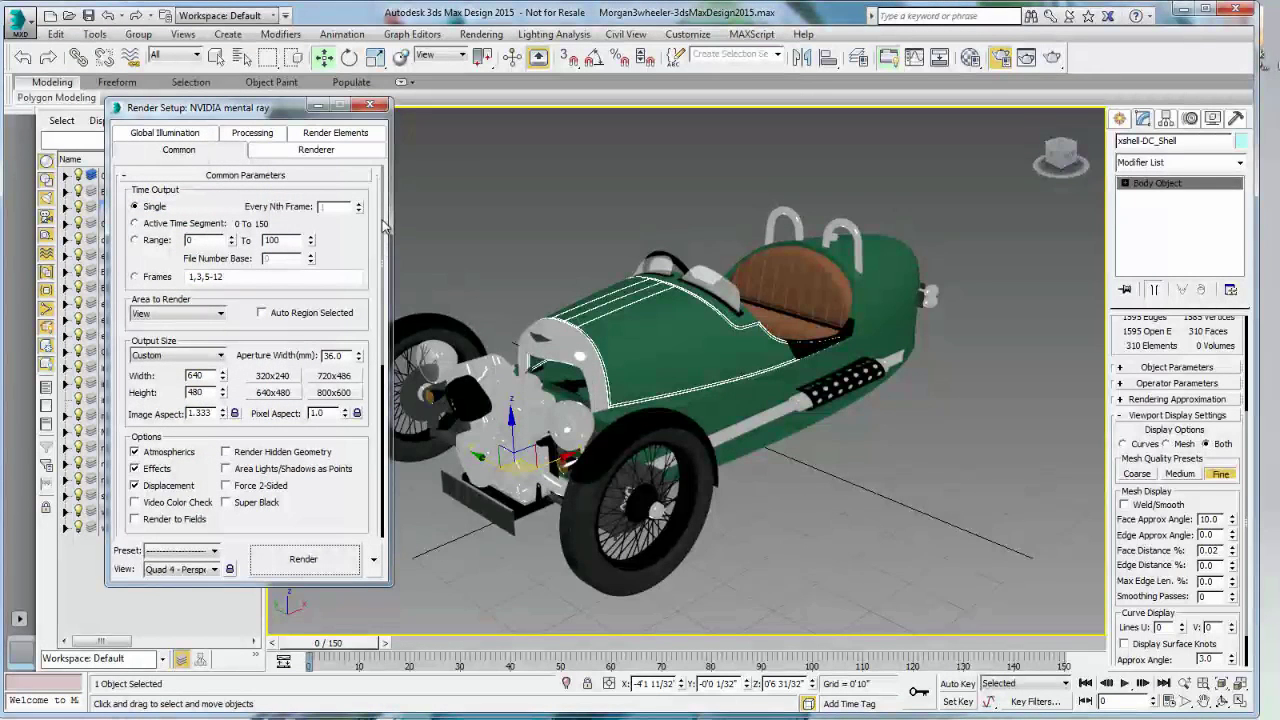
left_click_drag(385, 228, 375, 468)
scroll(298, 533, "down", 1)
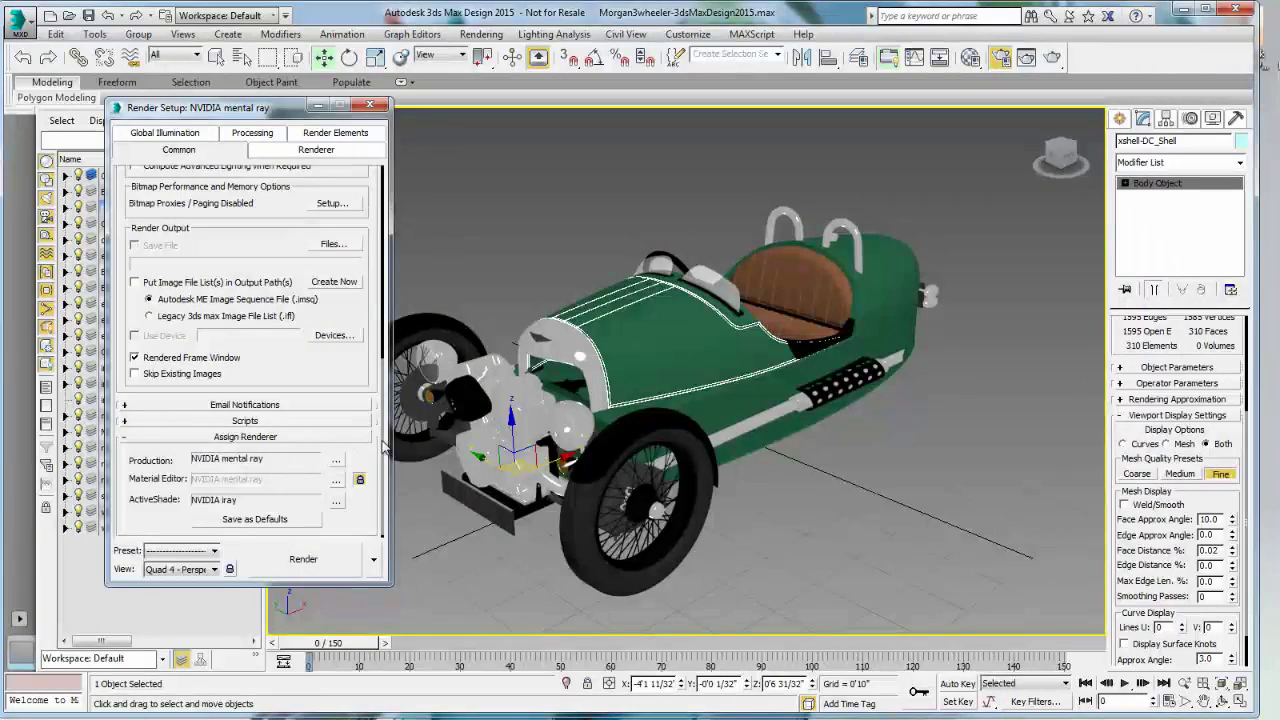
left_click_drag(385, 448, 390, 272)
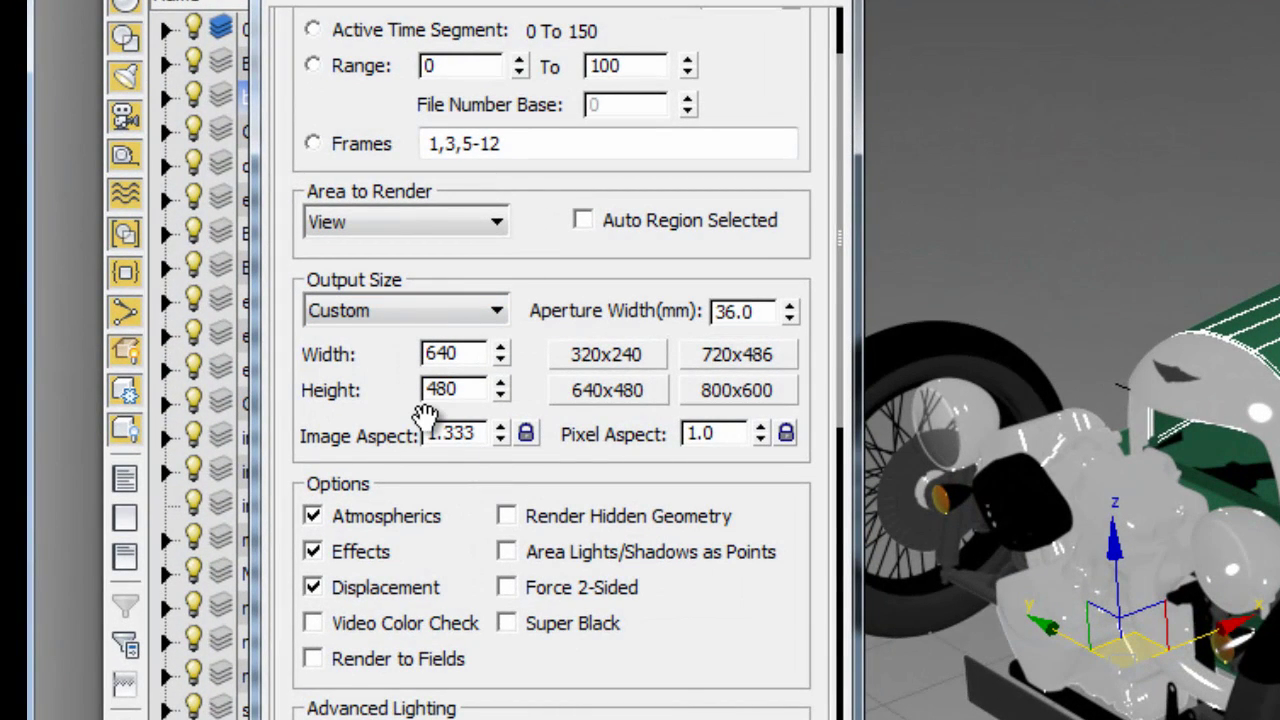
left_click_drag(630, 0, 567, 0)
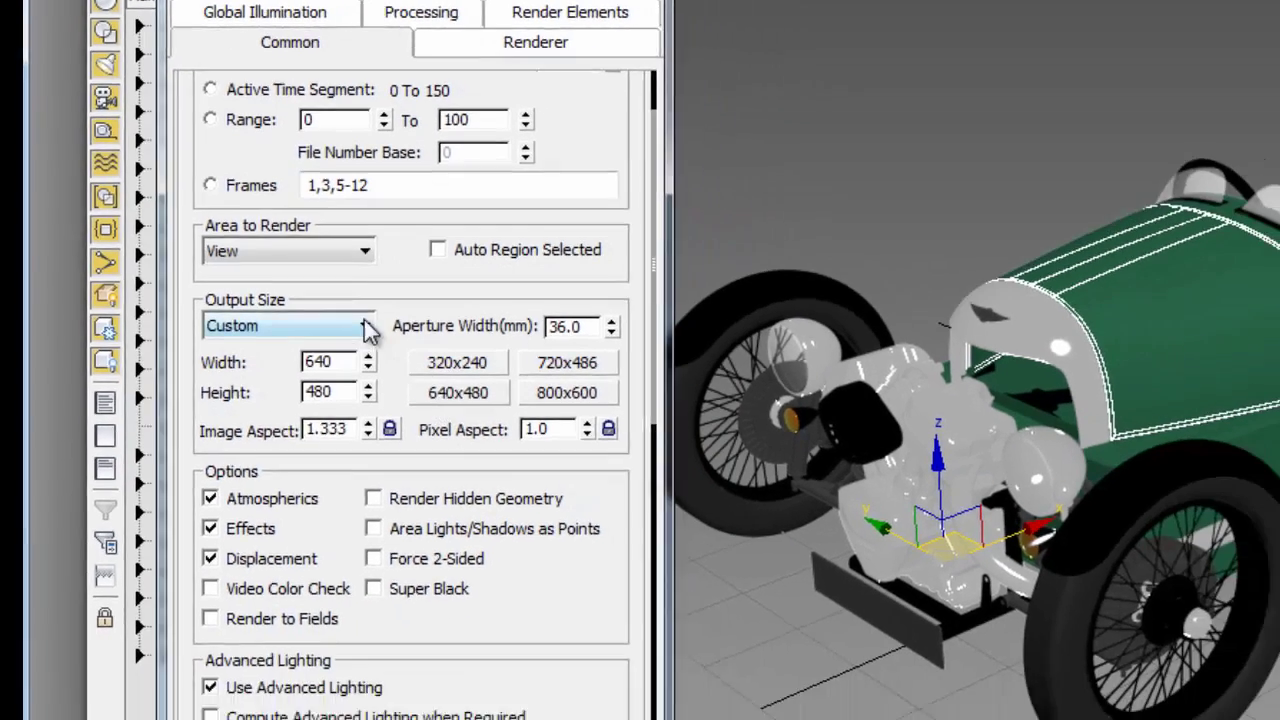
left_click(434, 389)
left_click(300, 587)
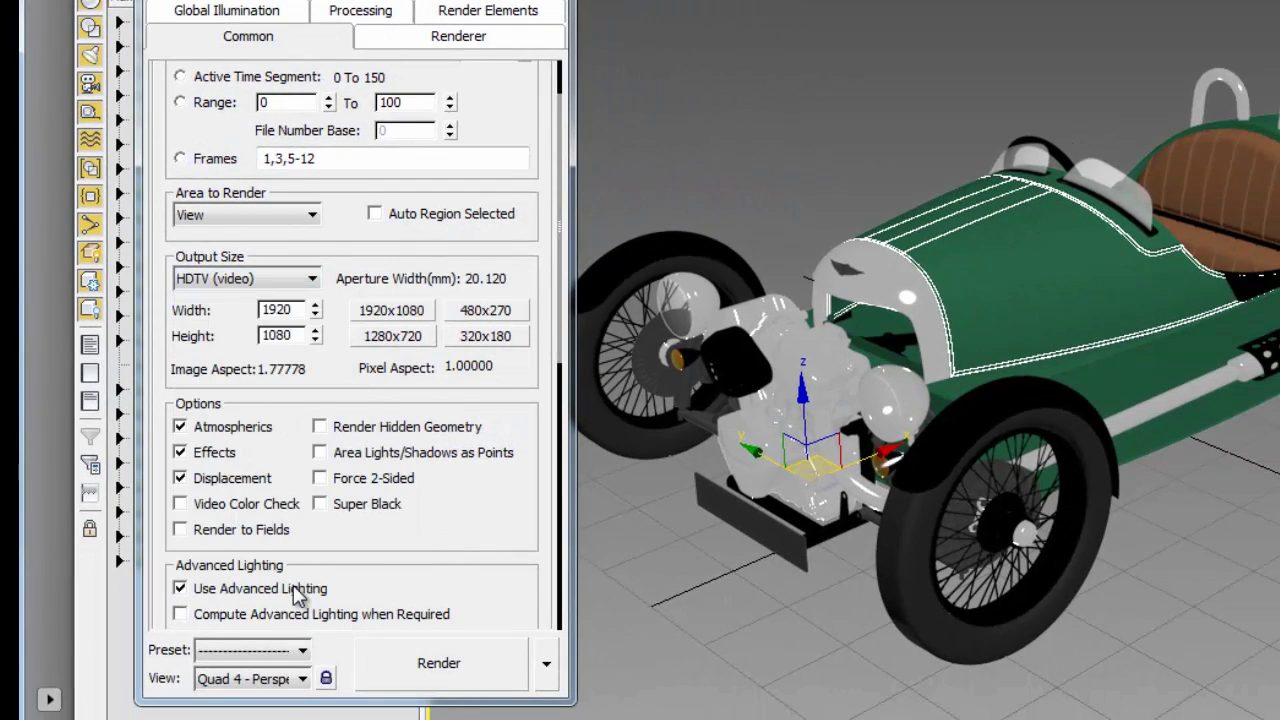
double_click(300, 309)
type("800")
key("Return")
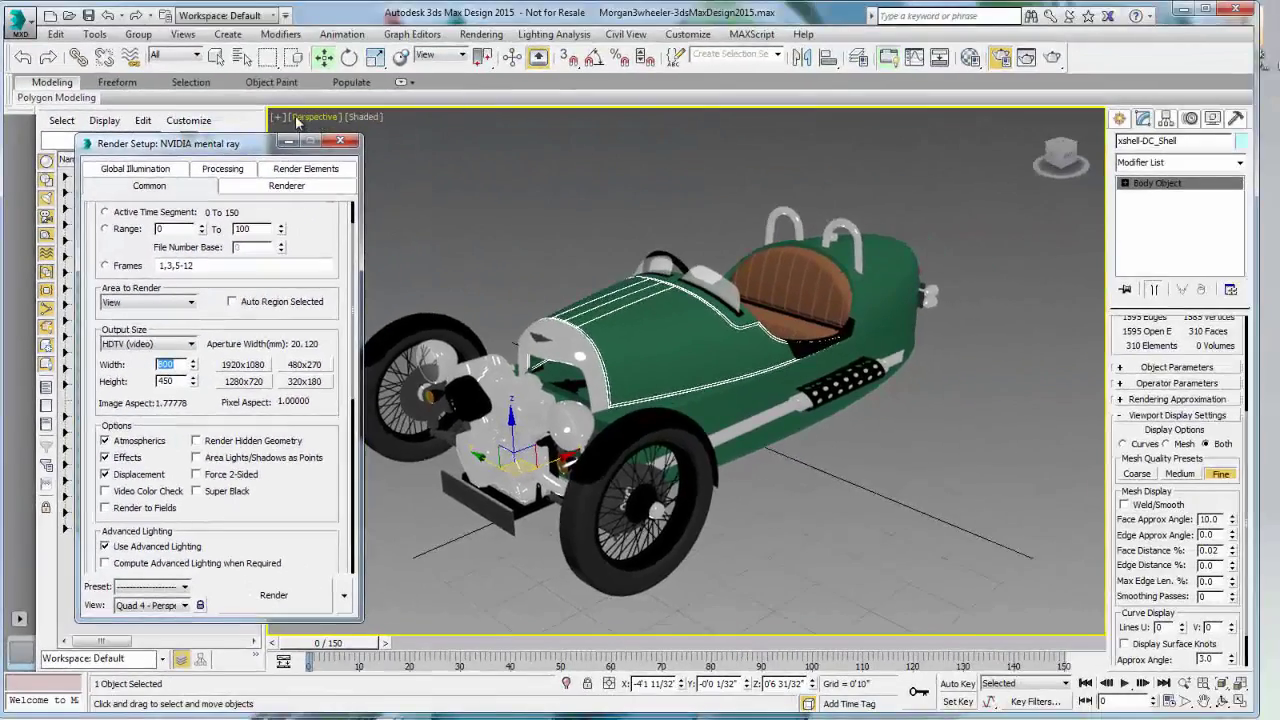
Turn on Show Safe Frames in the Perspective viewport.
left_click(279, 117)
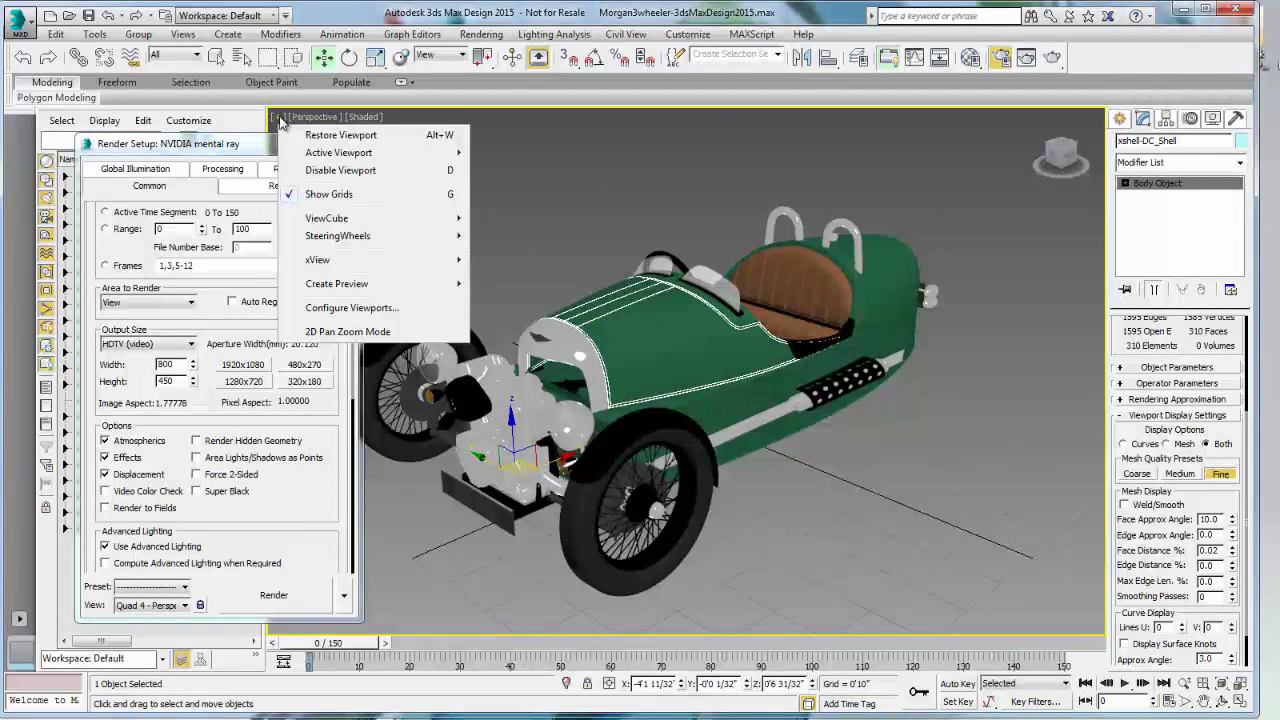
left_click(308, 118)
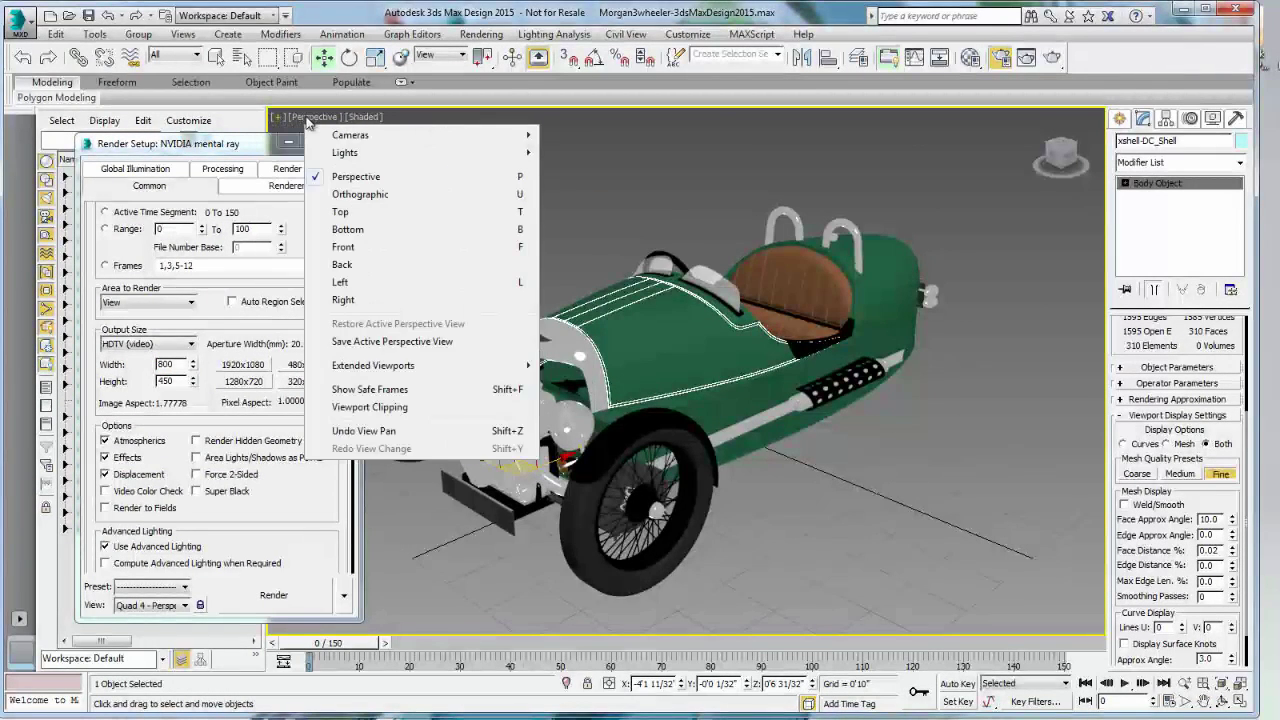
left_click(350, 390)
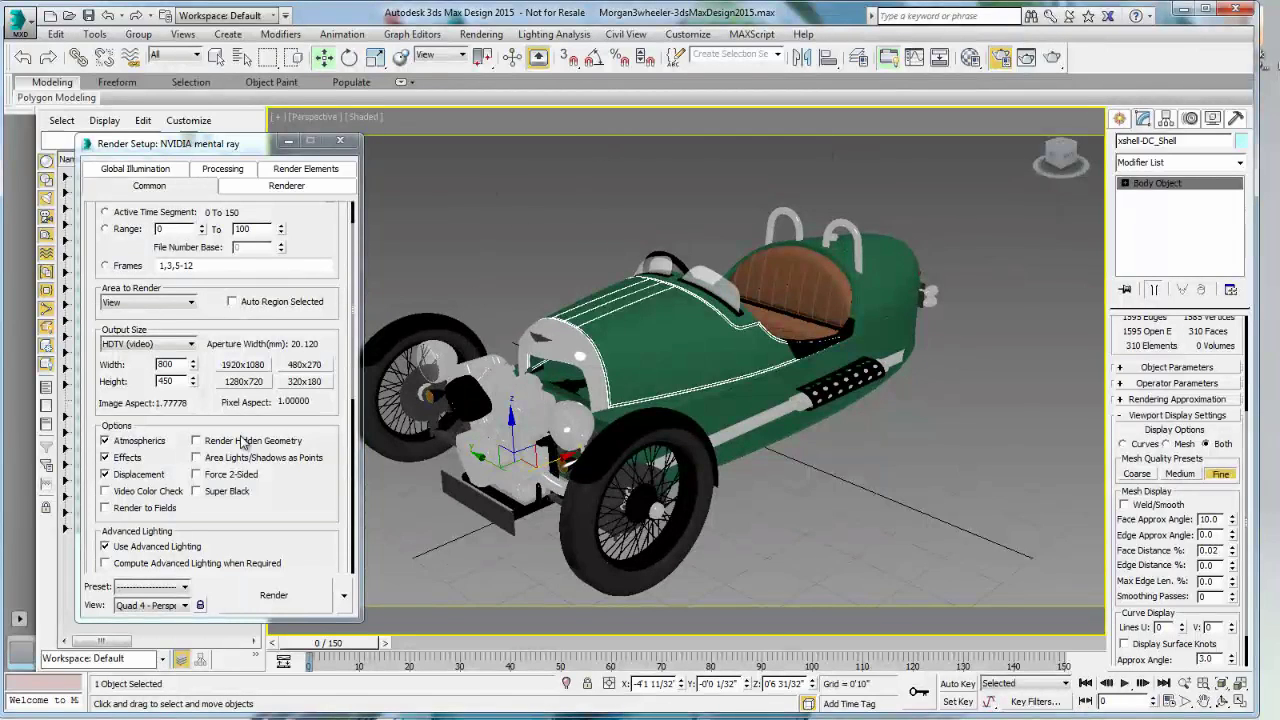
Set glossy reflections and soft shadows to 0.25X, glossy refractions to 0.5X, and render a test frame.
left_click(1000, 57)
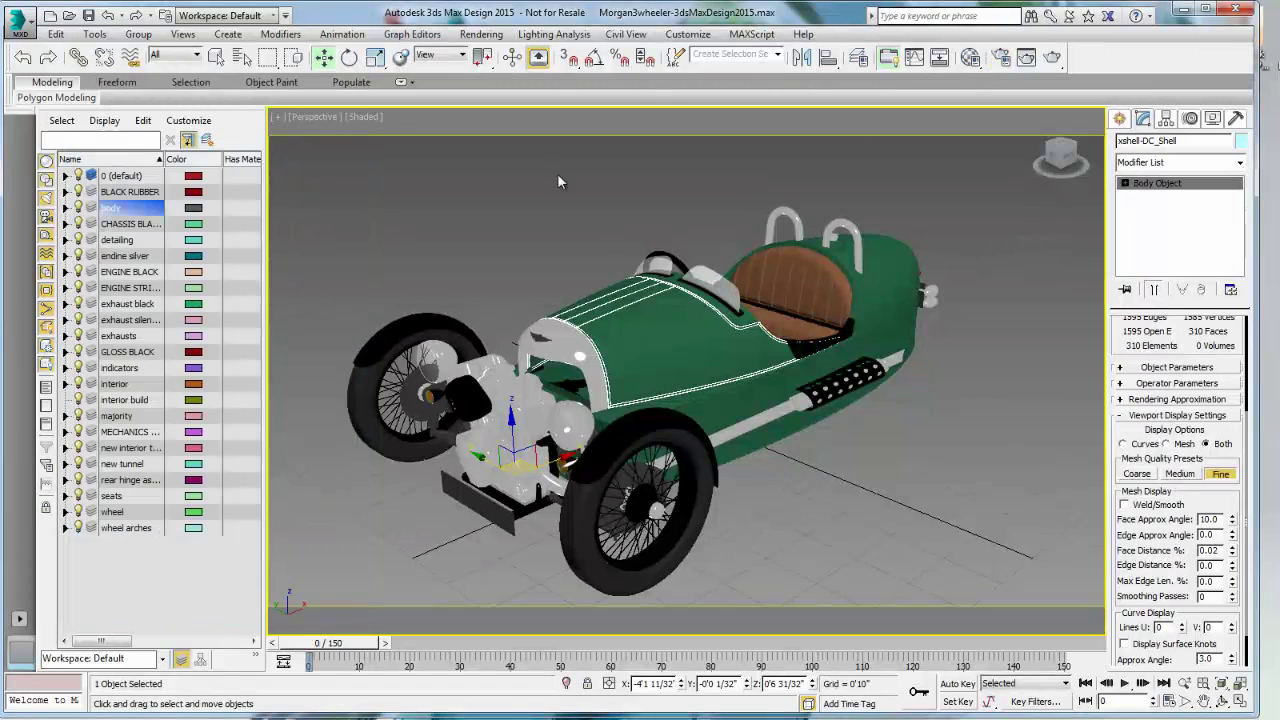
left_click(1027, 58)
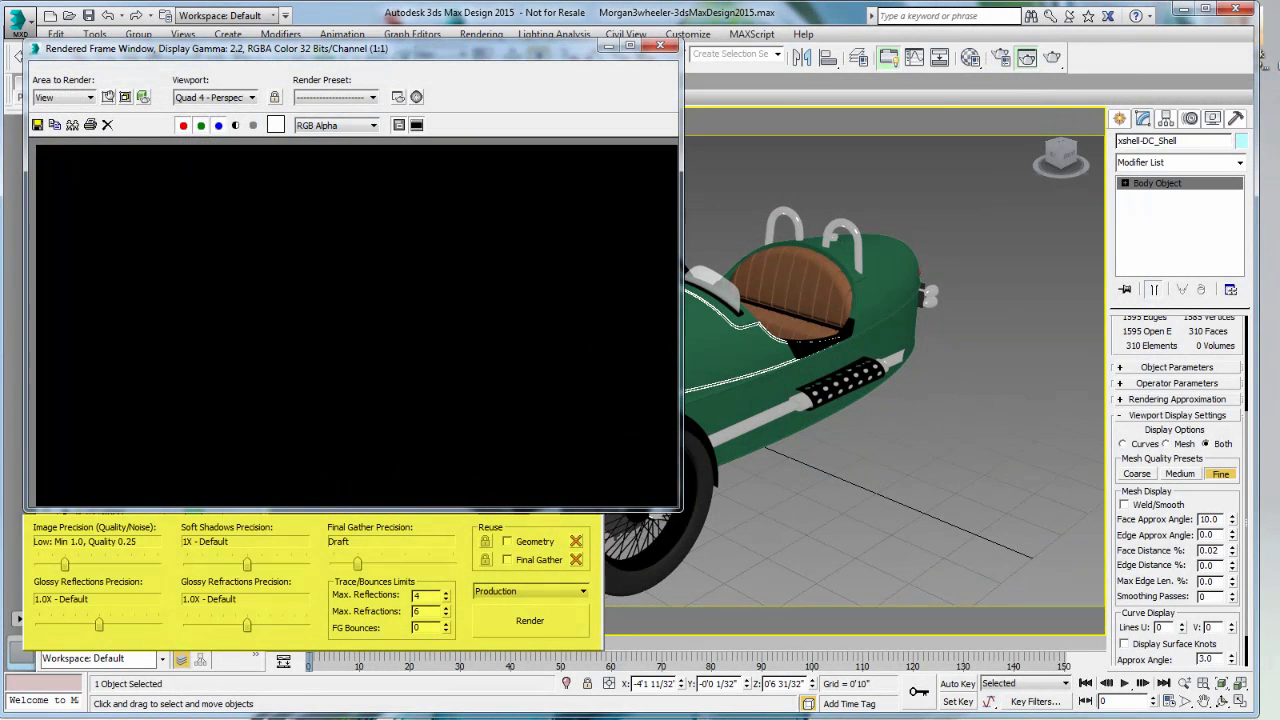
left_click_drag(99, 624, 62, 624)
left_click_drag(248, 566, 217, 566)
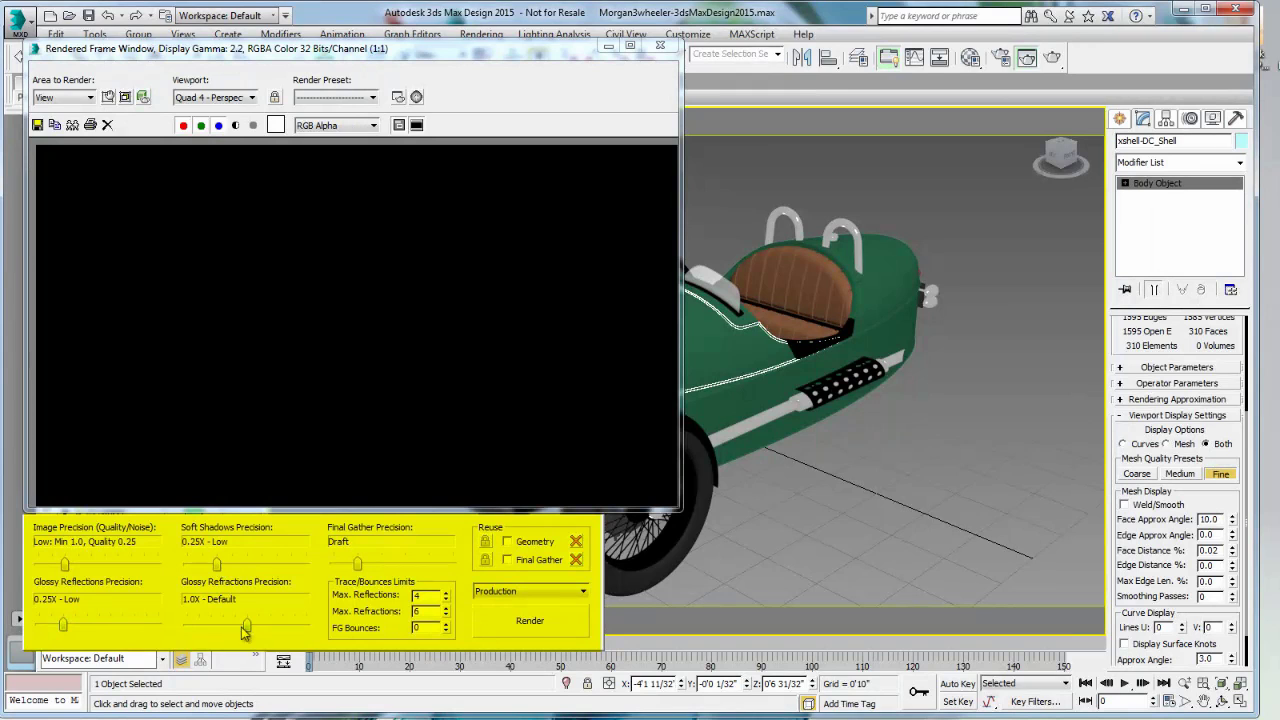
left_click_drag(246, 627, 222, 627)
left_click(530, 620)
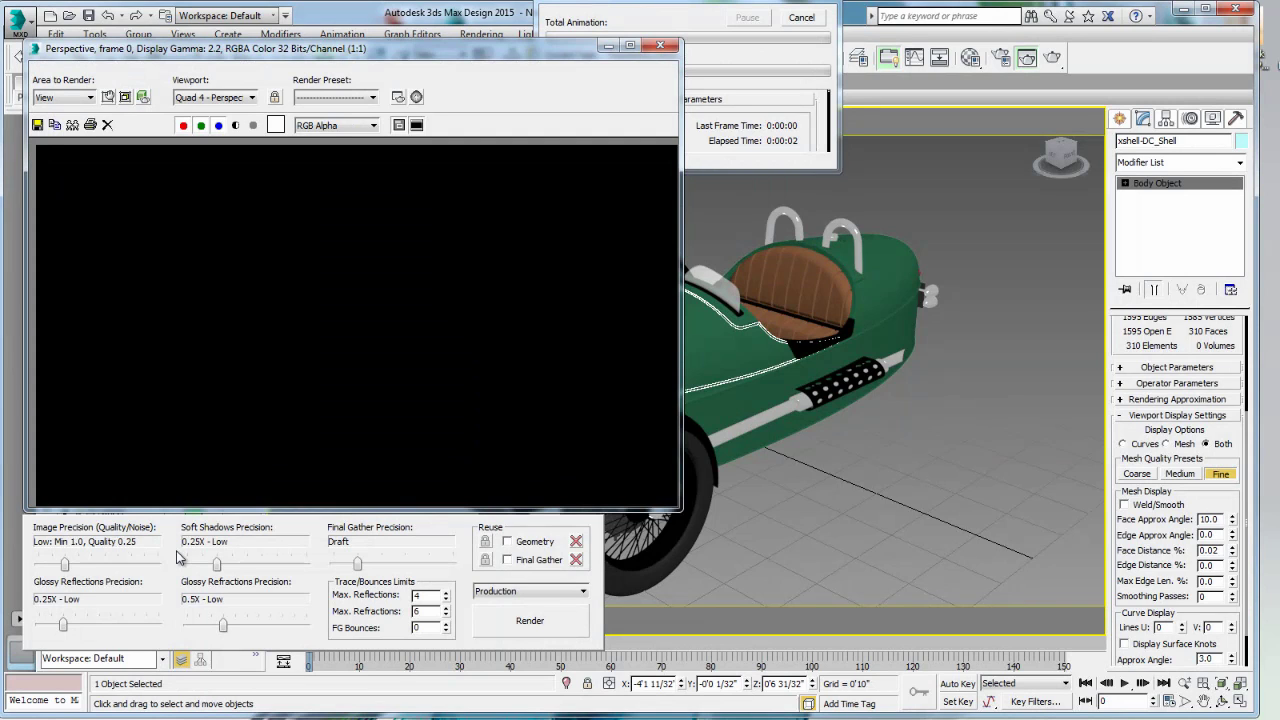
left_click_drag(751, 8, 780, 90)
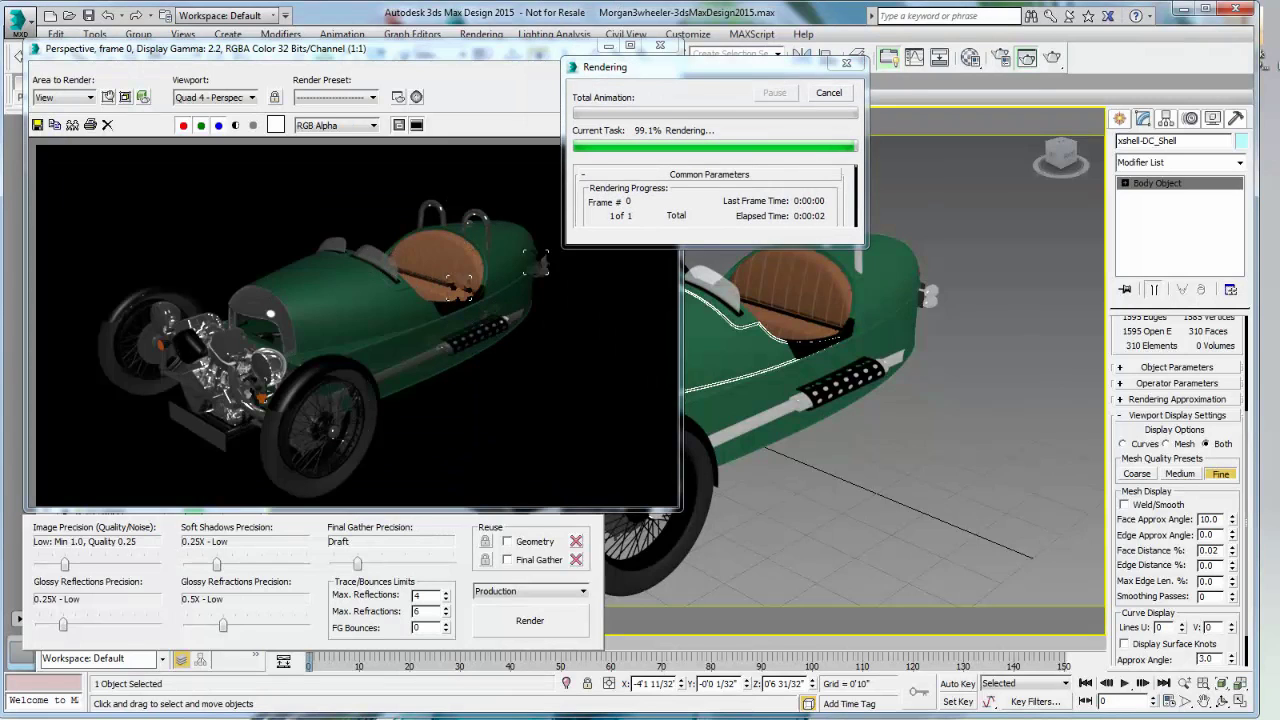